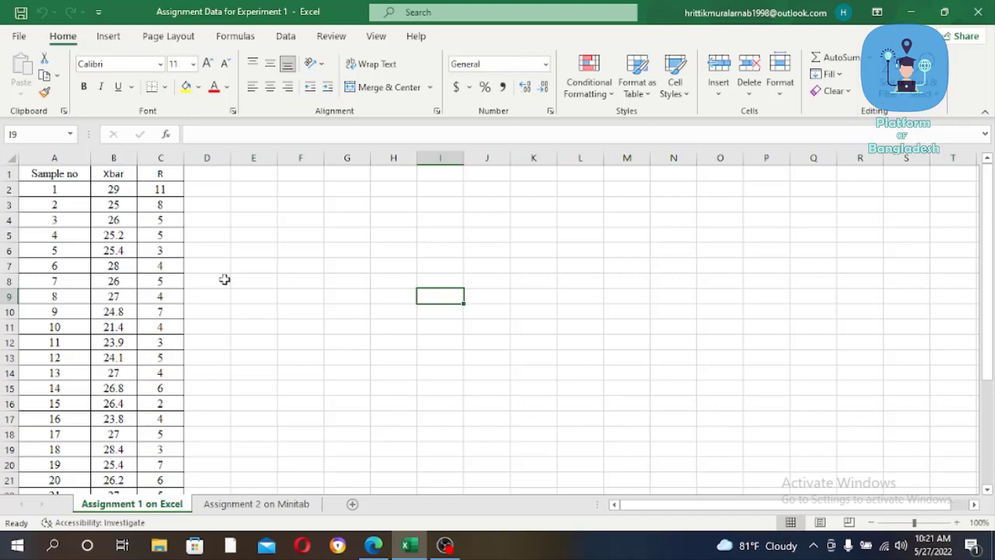
Open the Experiment PDF from the desktop in Edge and scroll to Table 1: Data for Assignment 1
{"action": "left_click", "coordinate": [405, 545]}
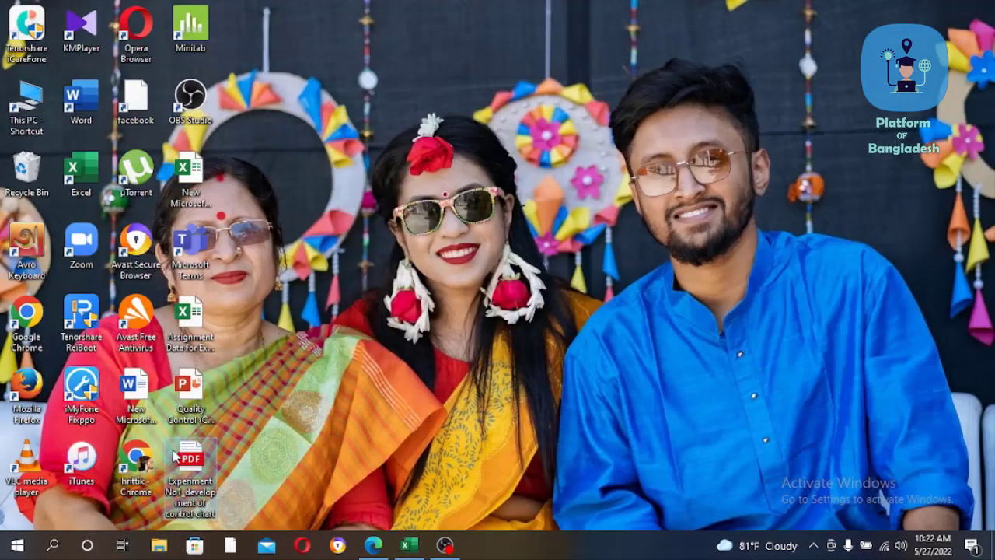
{"action": "double_click", "coordinate": [190, 469]}
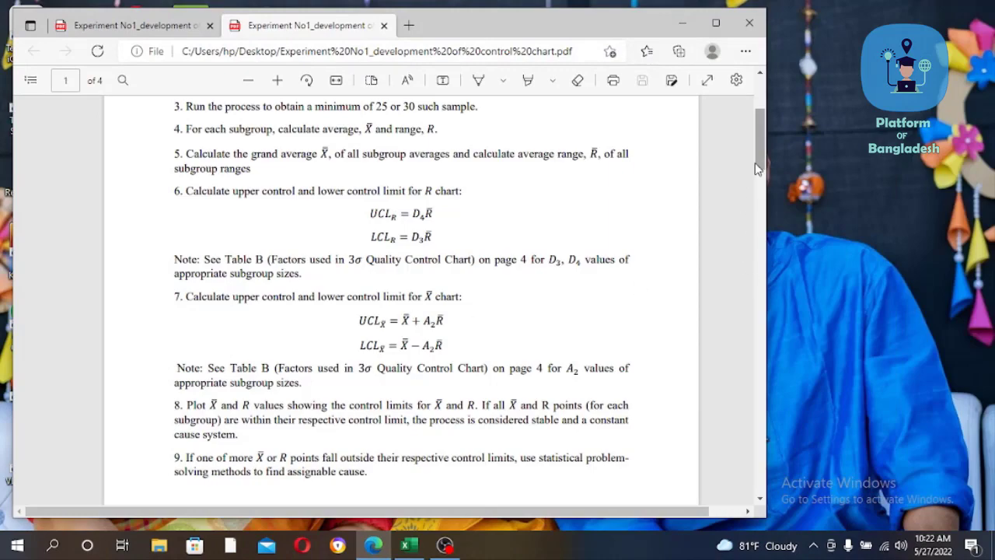
{"action": "left_click_drag", "start_coordinate": [758, 162], "coordinate": [768, 242]}
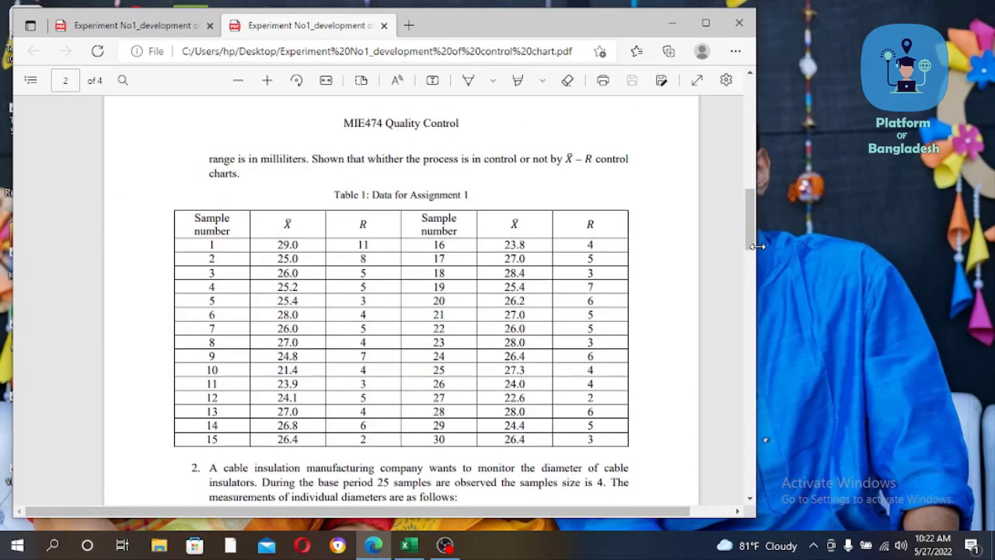
{"action": "mouse_move", "coordinate": [767, 243]}
{"action": "left_mouse_down"}
{"action": "mouse_move", "coordinate": [751, 243]}
{"action": "mouse_move", "coordinate": [751, 209]}
{"action": "left_mouse_up"}
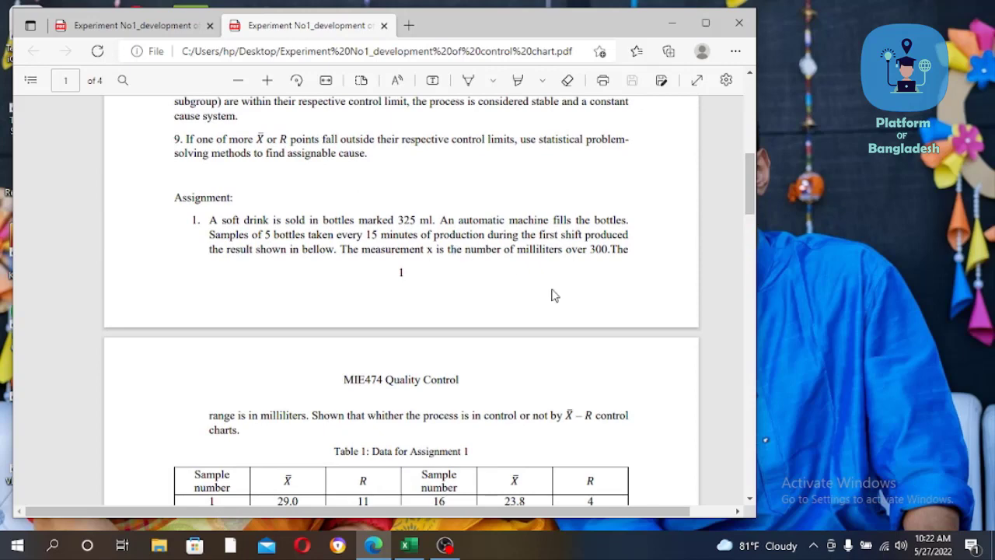
{"action": "left_click_drag", "start_coordinate": [751, 182], "coordinate": [751, 188]}
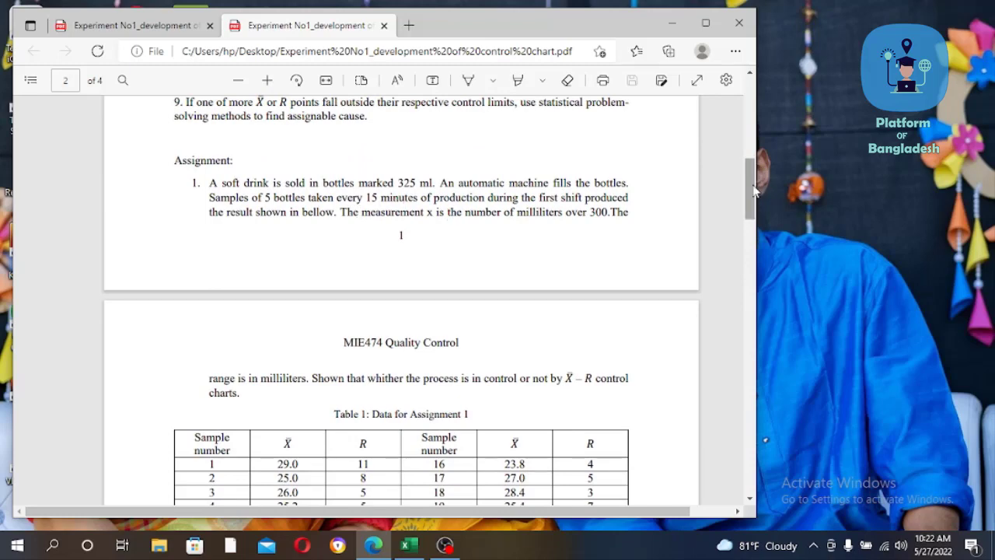
{"action": "left_click_drag", "start_coordinate": [753, 190], "coordinate": [753, 220]}
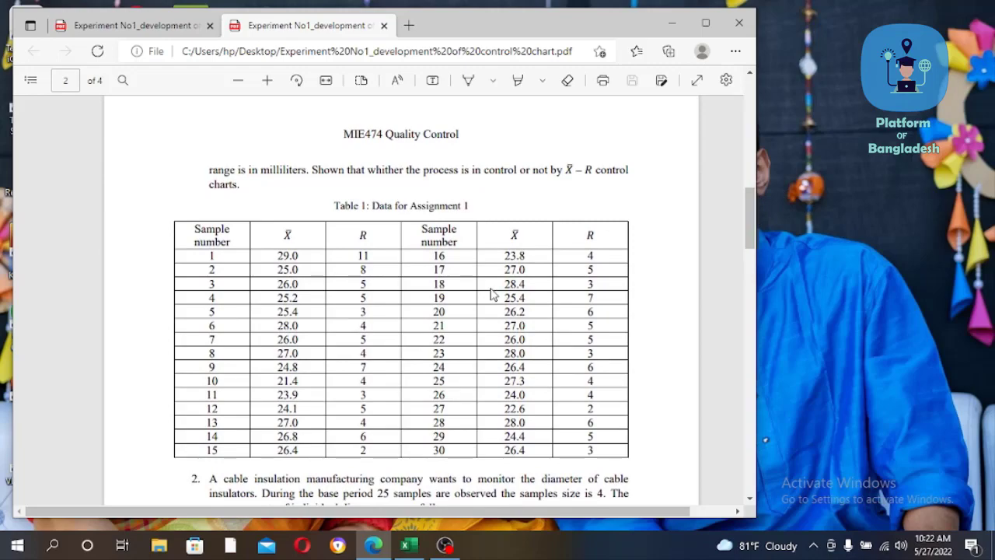
{"action": "left_click", "coordinate": [408, 547]}
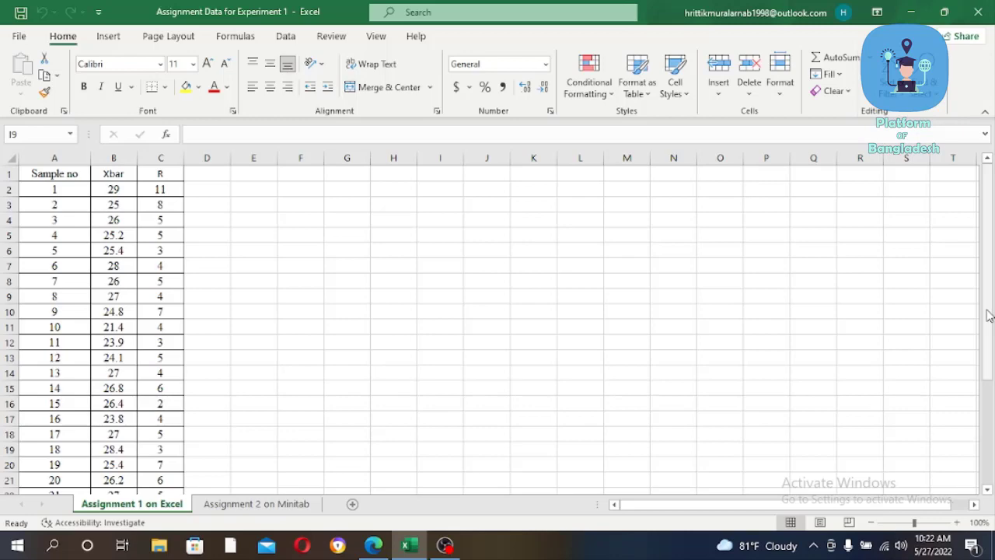
Type the label 'X2 Bar' in cell A35 below the data
{"action": "left_click_drag", "start_coordinate": [988, 315], "coordinate": [988, 473]}
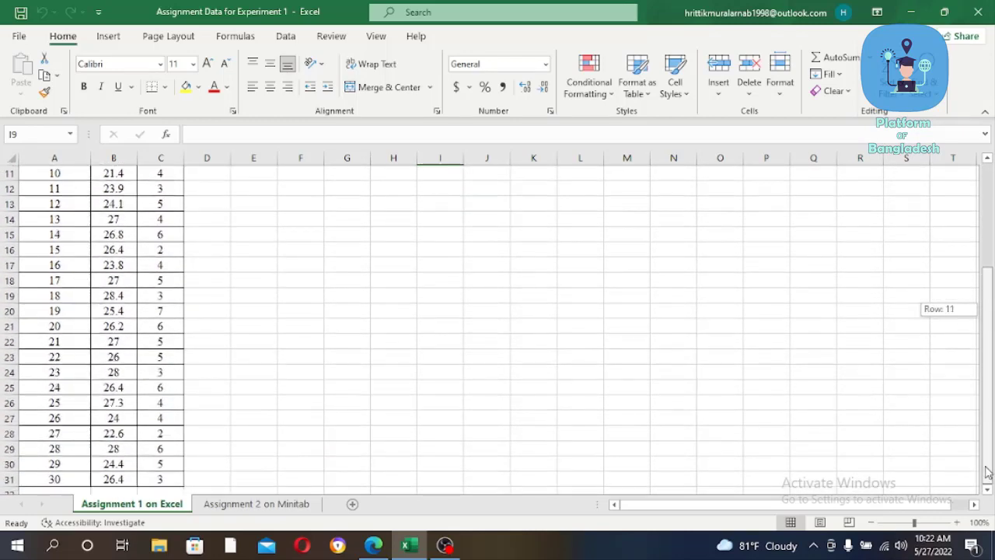
{"action": "left_click", "coordinate": [220, 479]}
{"action": "key", "text": "Down"}
{"action": "key", "text": "Down"}
{"action": "key", "text": "Down"}
{"action": "key", "text": "Down"}
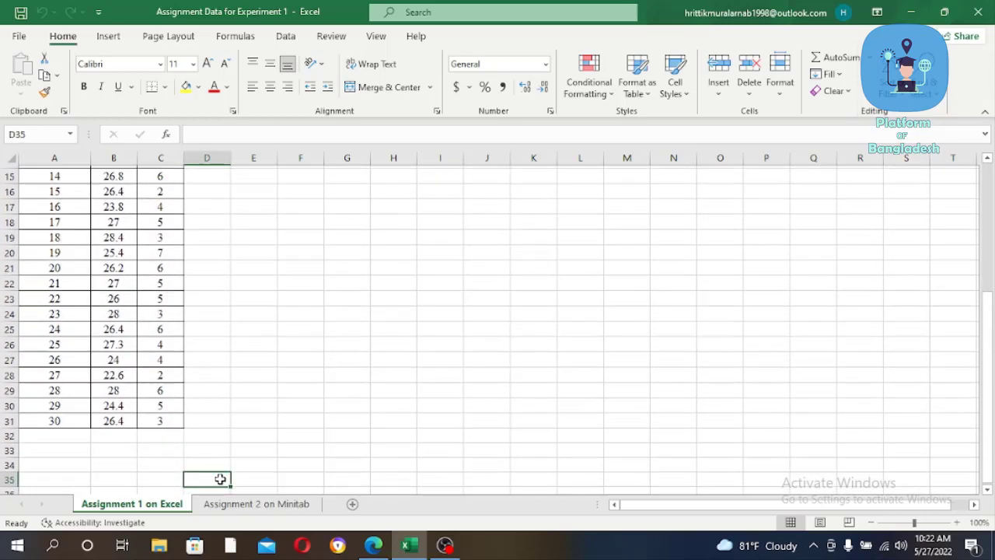
{"action": "key", "text": "Down"}
{"action": "left_click", "coordinate": [61, 463]}
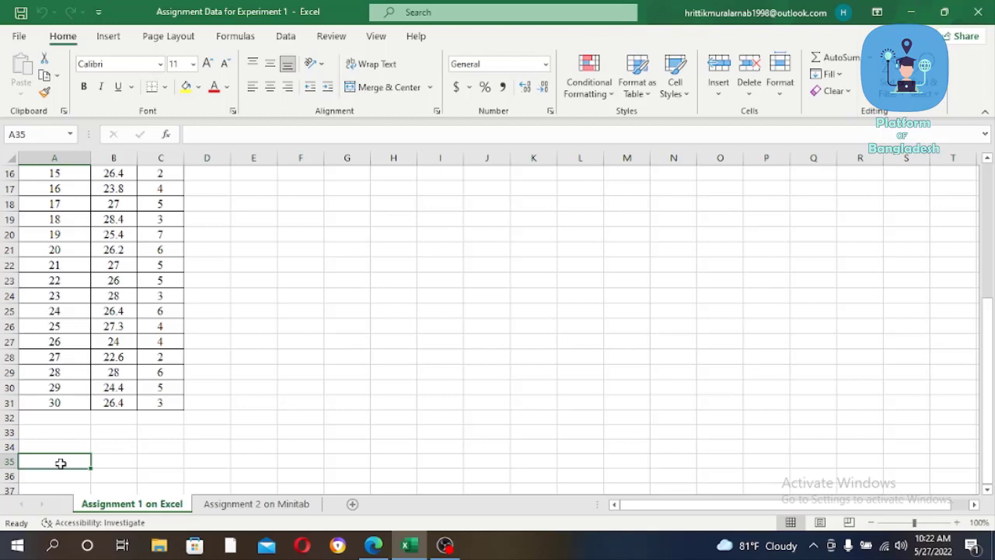
{"action": "type", "text": "X2"}
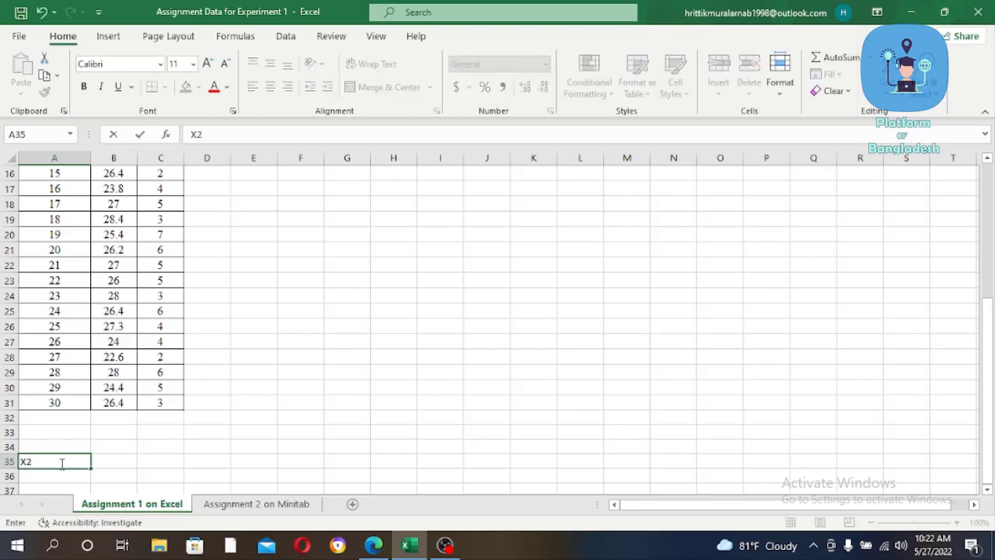
{"action": "type", "text": " Bar"}
{"action": "left_click", "coordinate": [114, 464]}
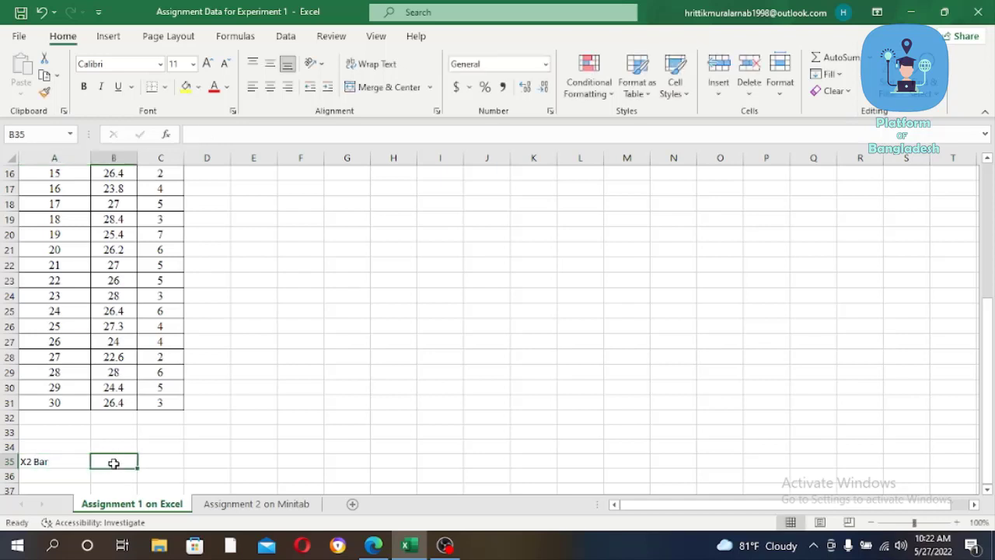
Enter =AVERAGE(B2:B31) in B35 to get the Xbar grand mean 25.89667
{"action": "type", "text": "="}
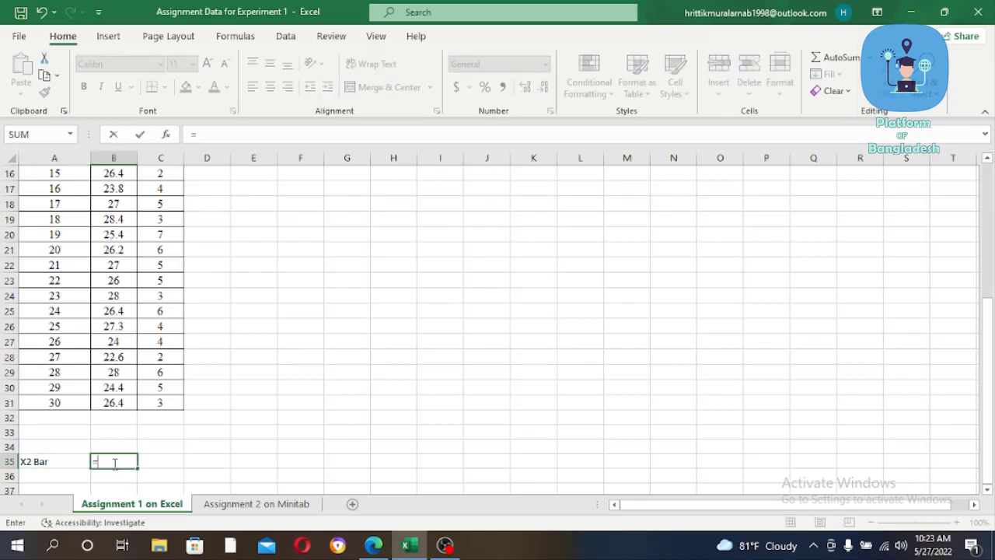
{"action": "type", "text": "A"}
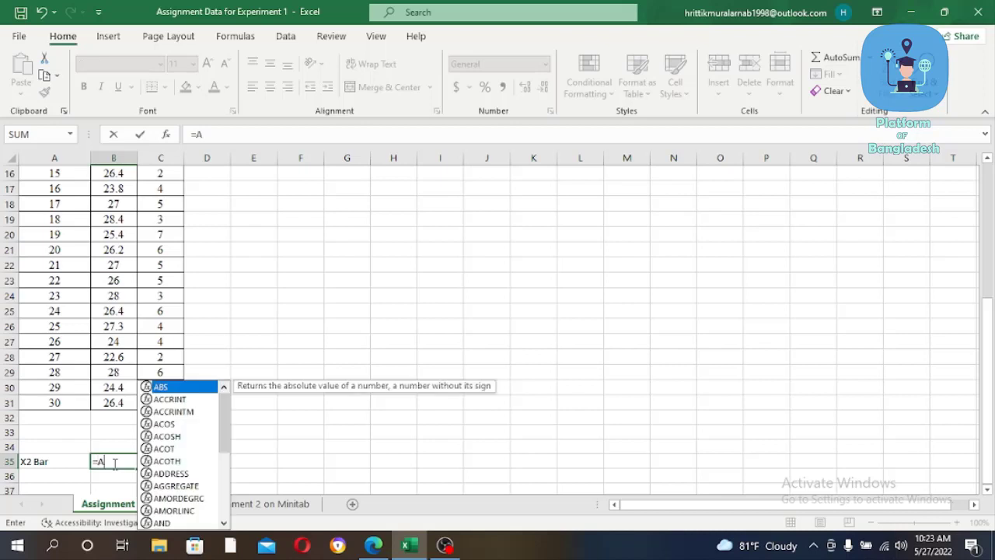
{"action": "type", "text": "ver"}
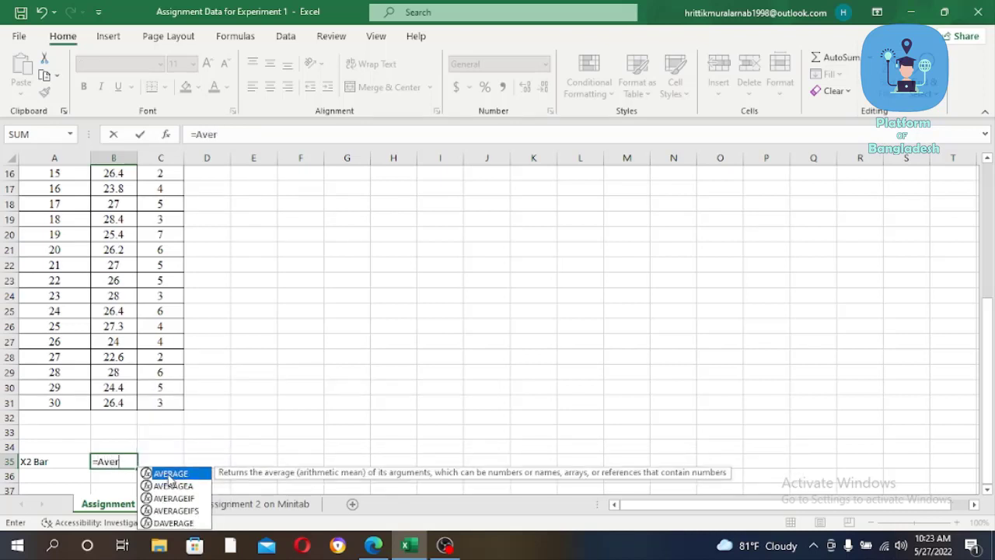
{"action": "double_click", "coordinate": [169, 476]}
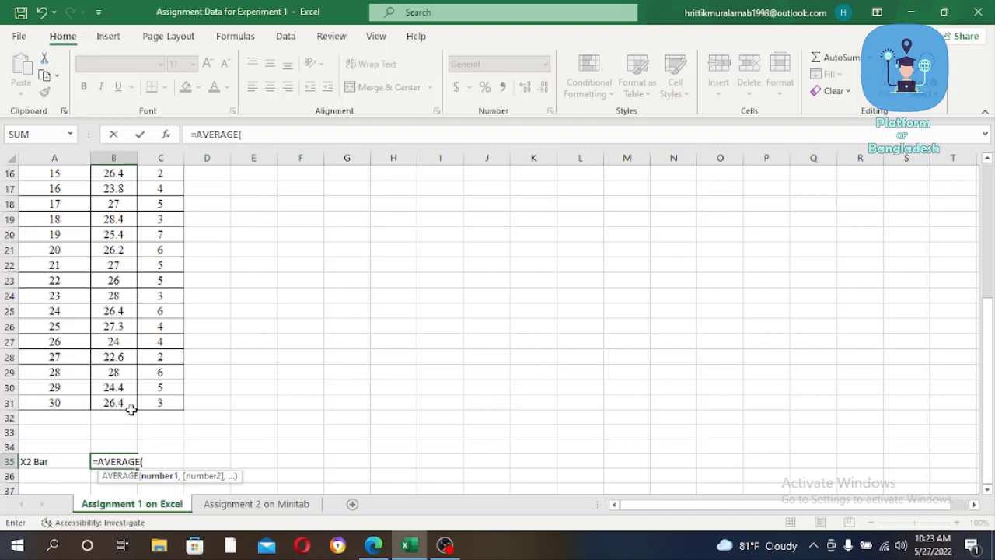
{"action": "mouse_move", "coordinate": [128, 400]}
{"action": "left_mouse_down"}
{"action": "mouse_move", "coordinate": [123, 180]}
{"action": "mouse_move", "coordinate": [129, 191]}
{"action": "left_mouse_up"}
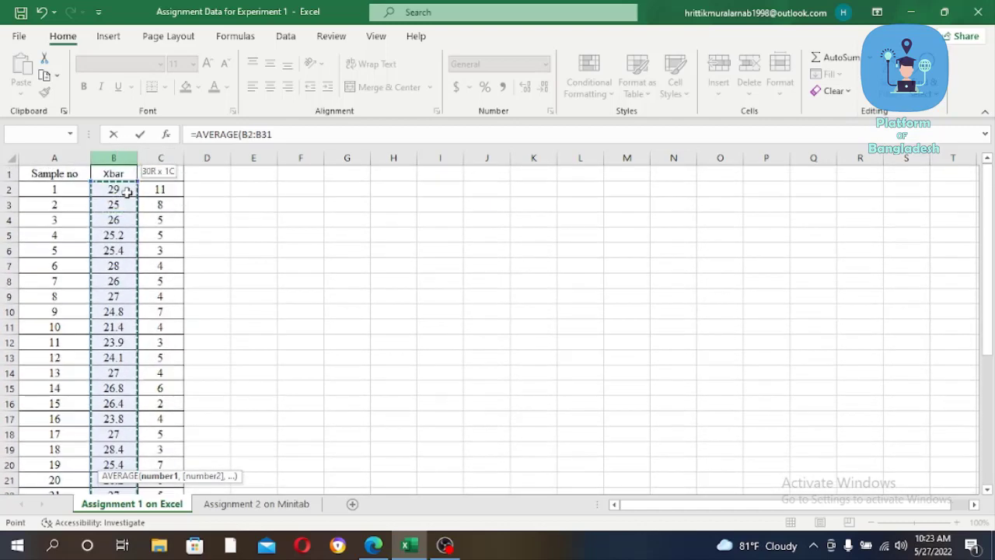
{"action": "left_click_drag", "start_coordinate": [130, 191], "coordinate": [127, 191]}
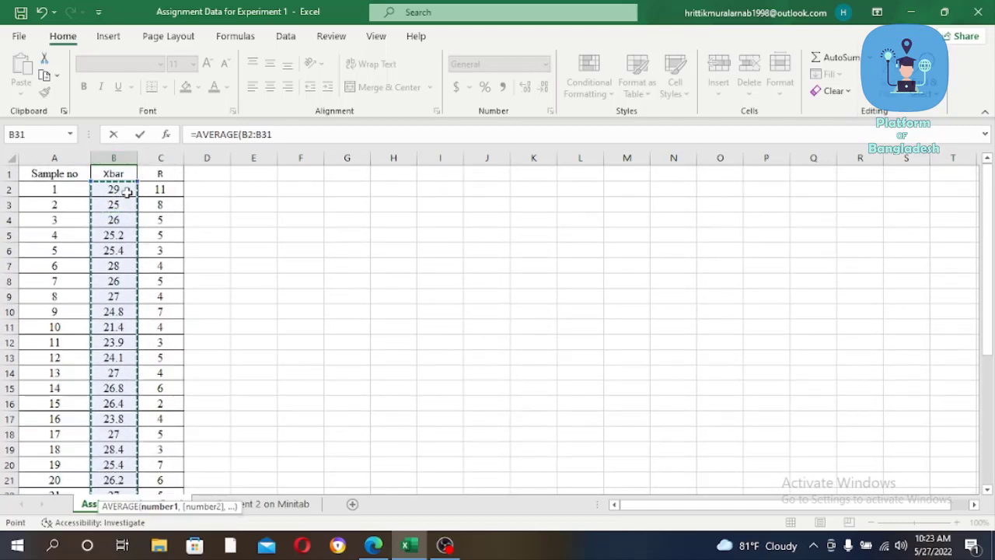
{"action": "key", "text": "Return"}
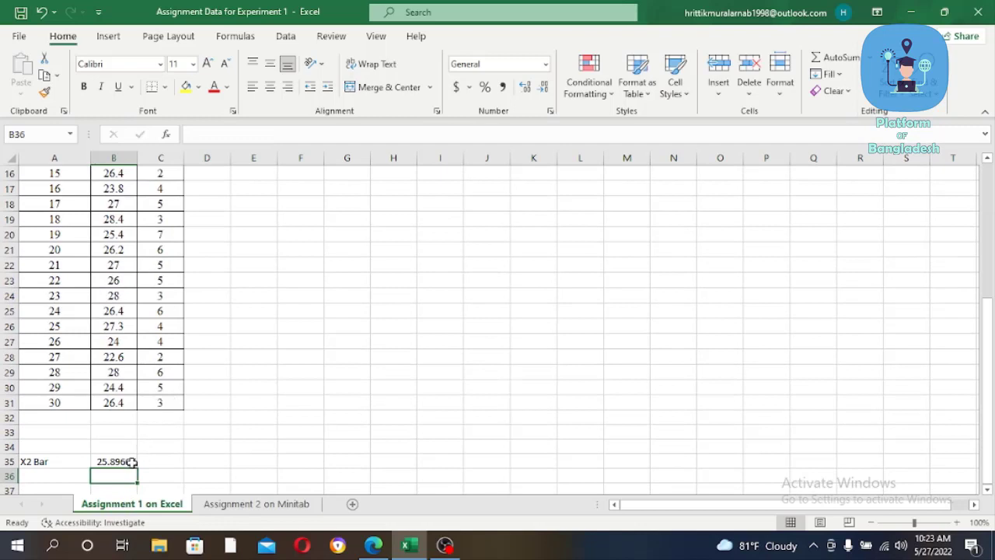
Add an 'R Bar' label in A36 with the average of the R column in B36, giving 4.8
{"action": "left_click", "coordinate": [53, 479]}
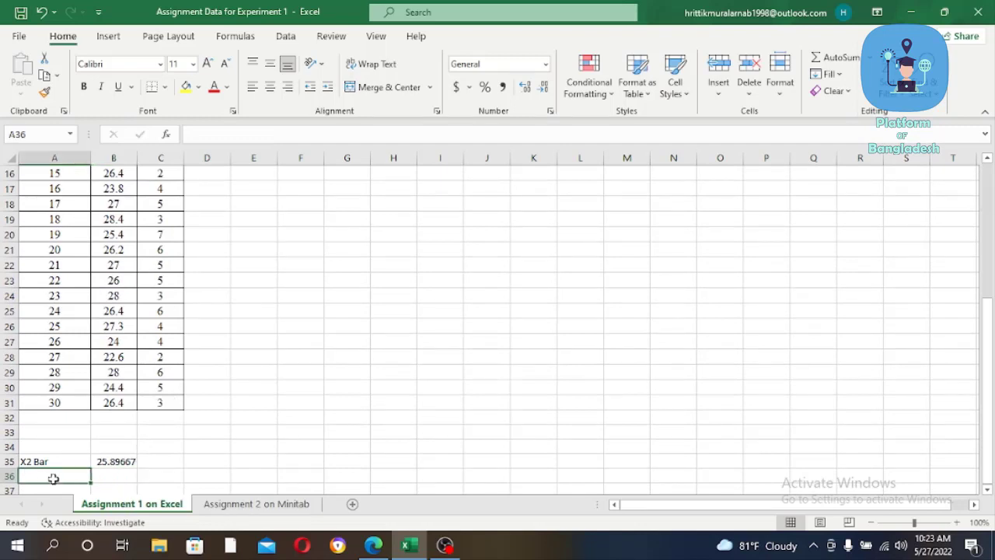
{"action": "type", "text": "R B"}
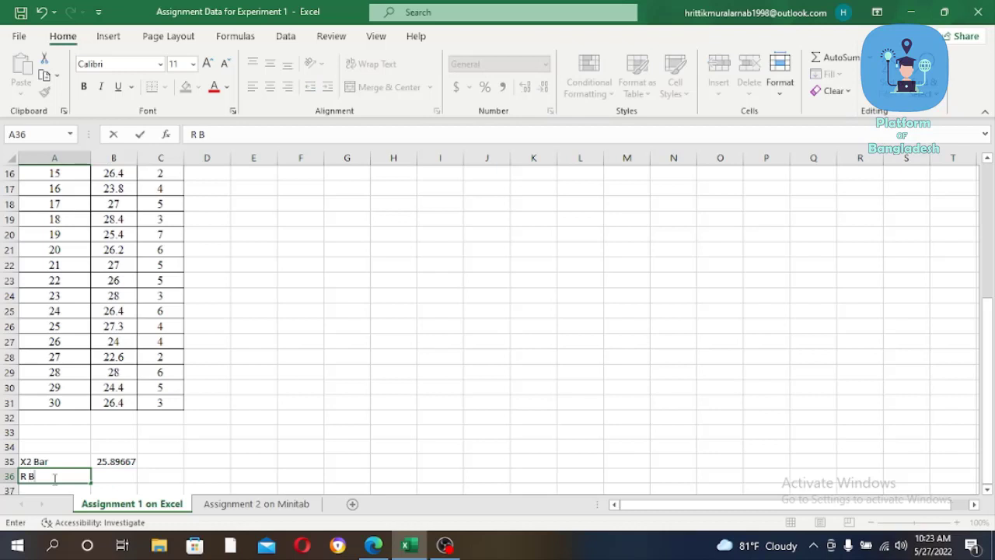
{"action": "type", "text": "ar"}
{"action": "left_click", "coordinate": [104, 479]}
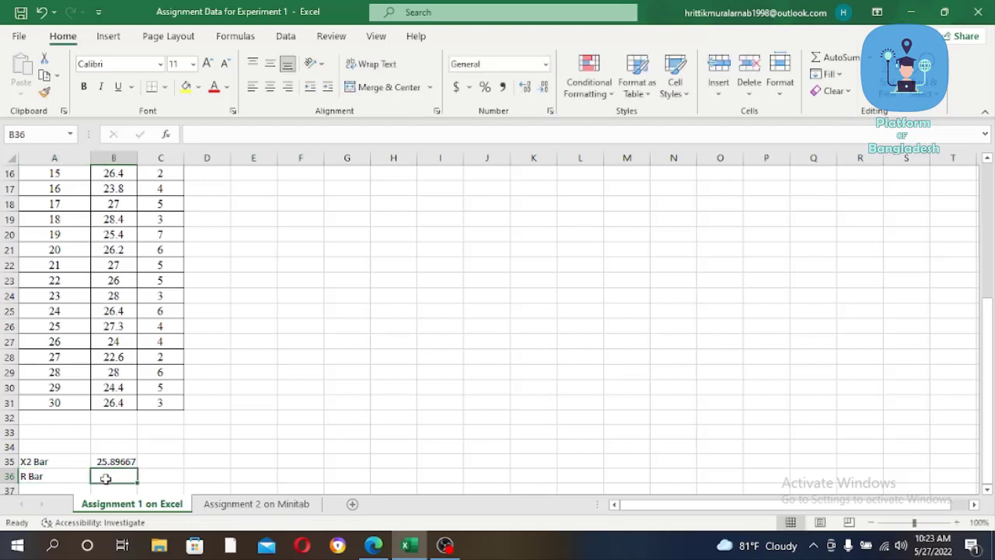
{"action": "type", "text": "="}
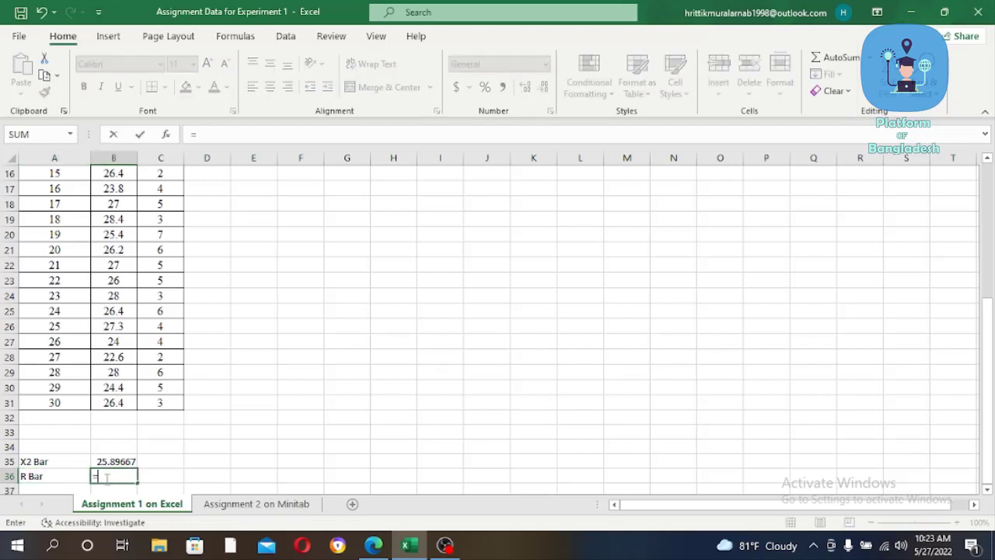
{"action": "type", "text": "Ave"}
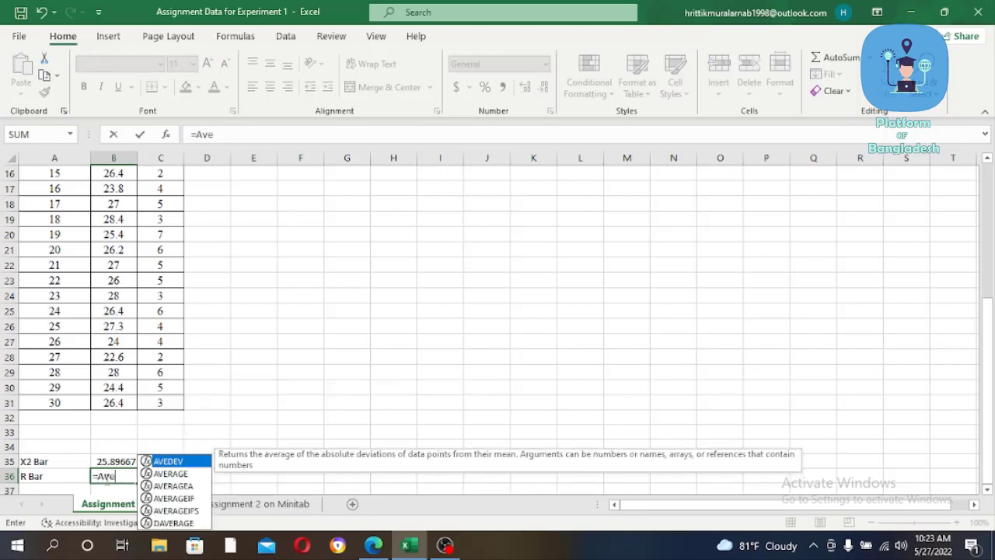
{"action": "type", "text": "r"}
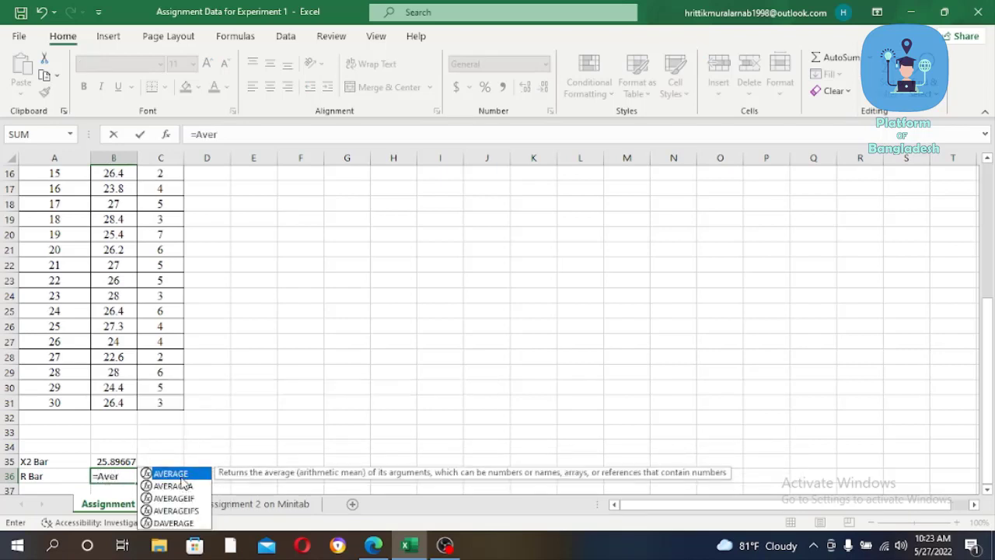
{"action": "key", "text": "Tab"}
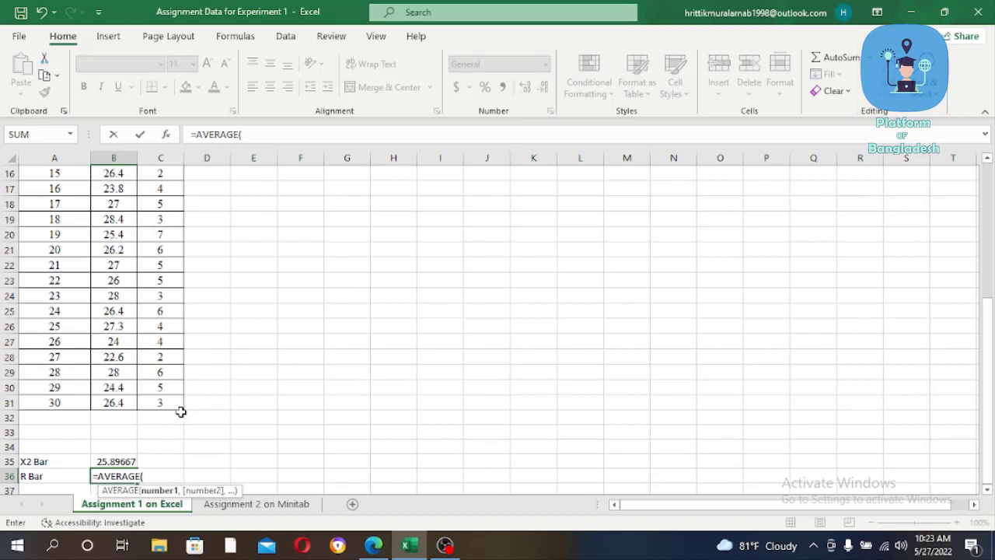
{"action": "mouse_move", "coordinate": [181, 409]}
{"action": "left_mouse_down"}
{"action": "mouse_move", "coordinate": [165, 160]}
{"action": "mouse_move", "coordinate": [170, 187]}
{"action": "left_mouse_up"}
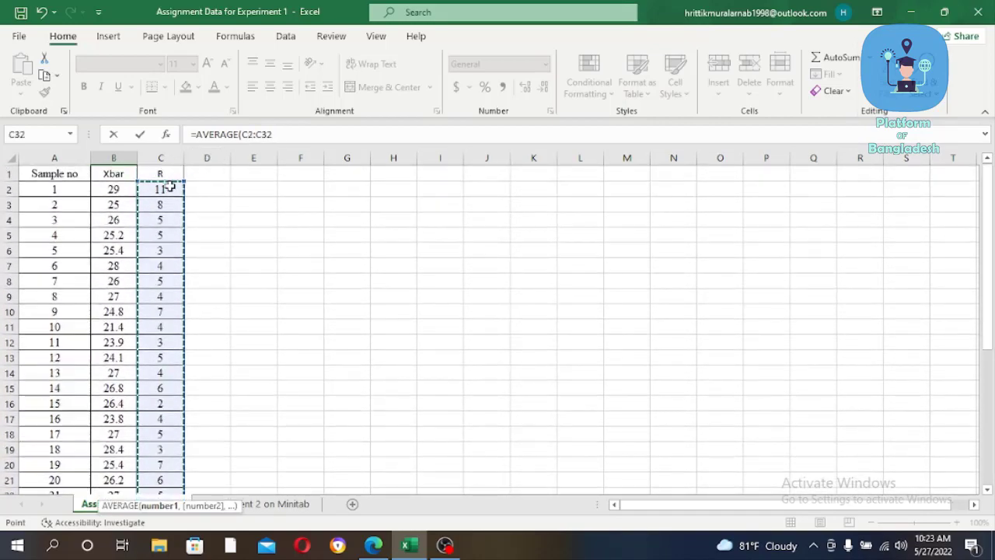
{"action": "key", "text": "Return"}
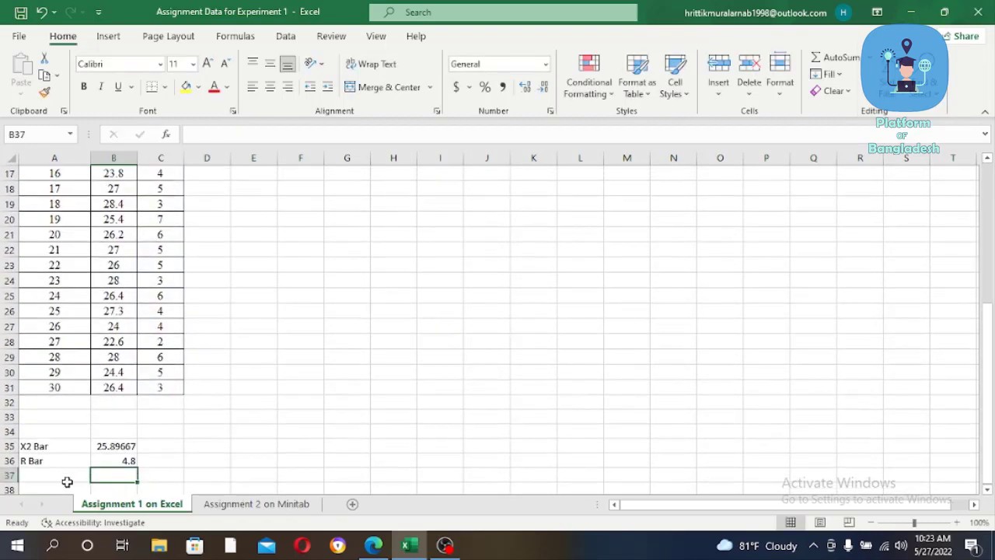
Fill the X2 Bar and R Bar cells A35:B36 green
{"action": "left_click", "coordinate": [23, 443]}
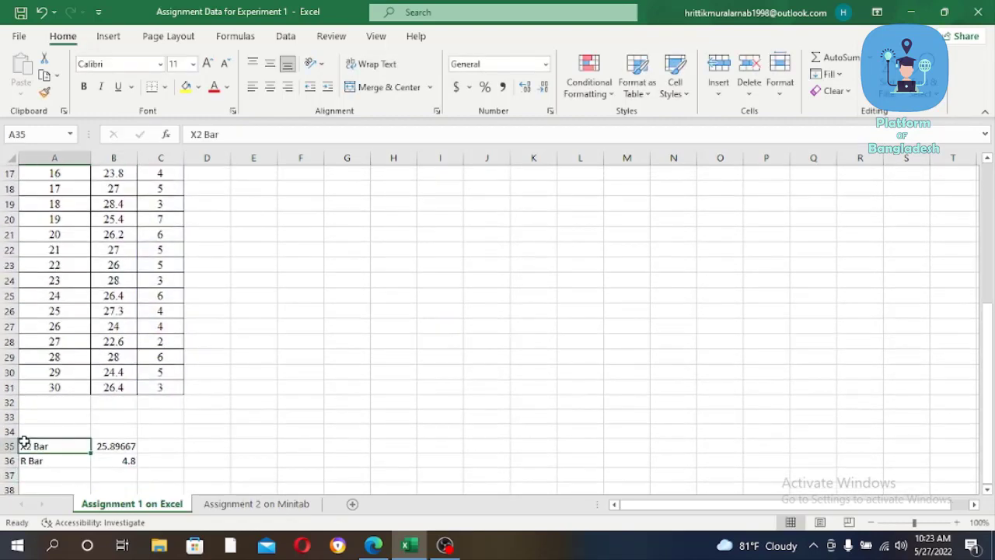
{"action": "left_click_drag", "start_coordinate": [23, 442], "coordinate": [131, 460]}
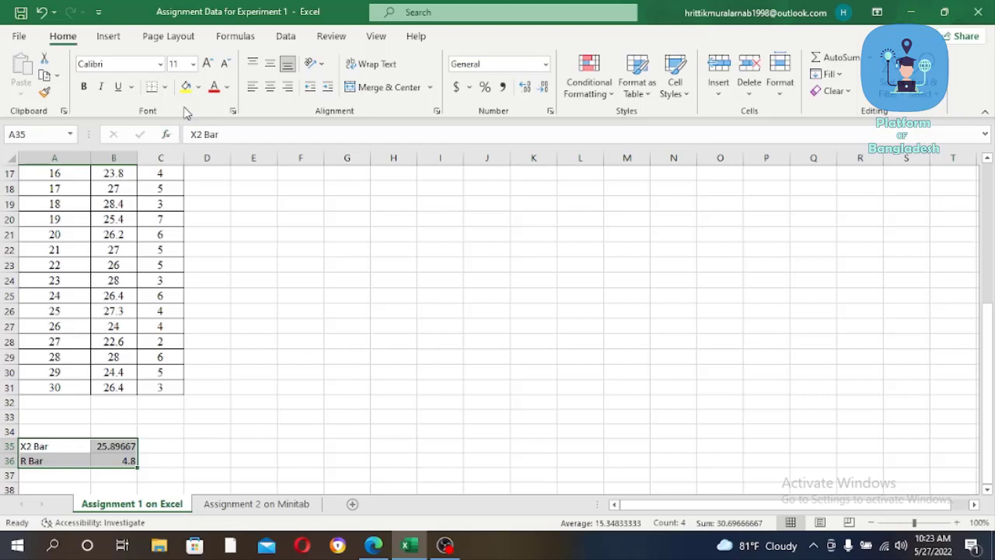
{"action": "left_click", "coordinate": [198, 87]}
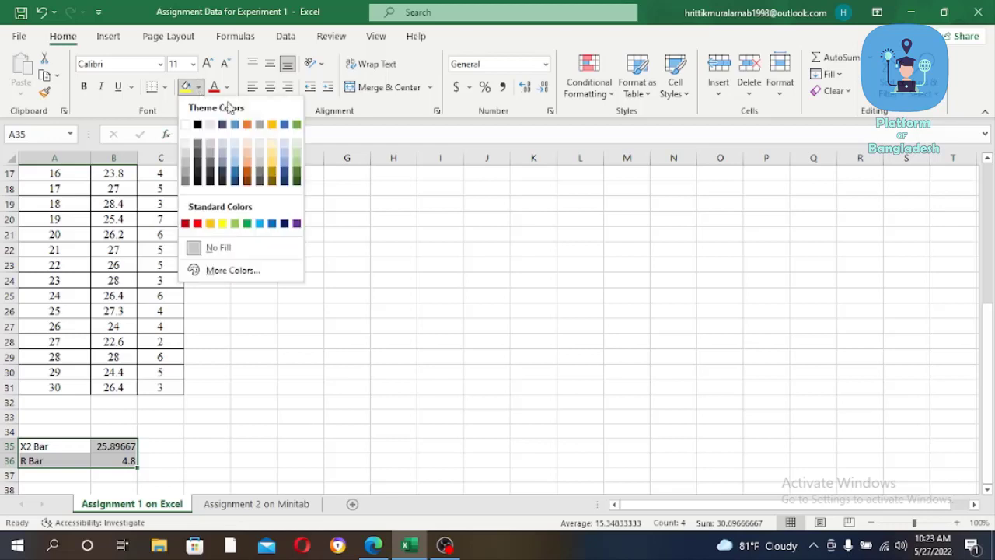
{"action": "left_click", "coordinate": [302, 124]}
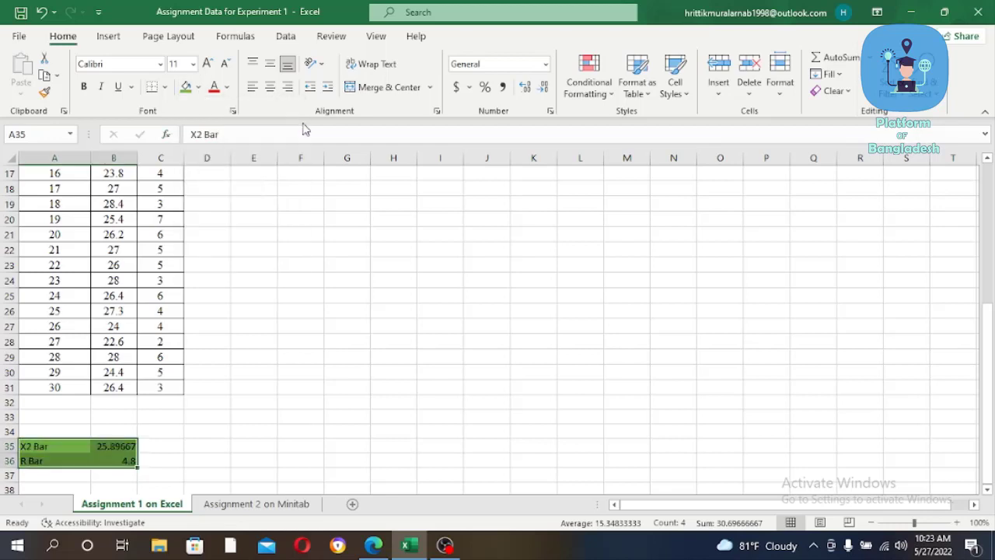
{"action": "left_click", "coordinate": [172, 472]}
Type the label 'A2' in A39, then bring up the experiment PDF
{"action": "key", "text": "Down"}
{"action": "key", "text": "Down"}
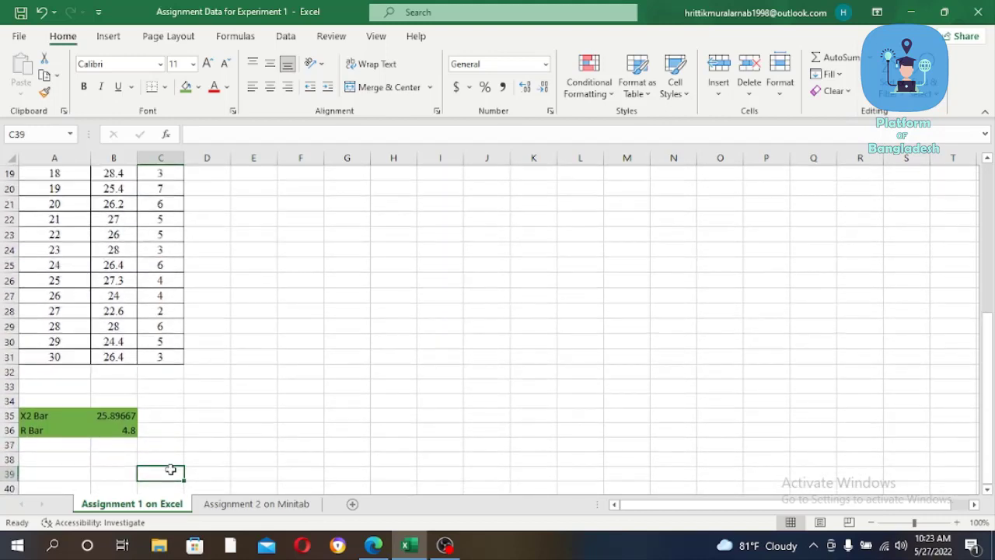
{"action": "left_click", "coordinate": [32, 476]}
{"action": "type", "text": "A"}
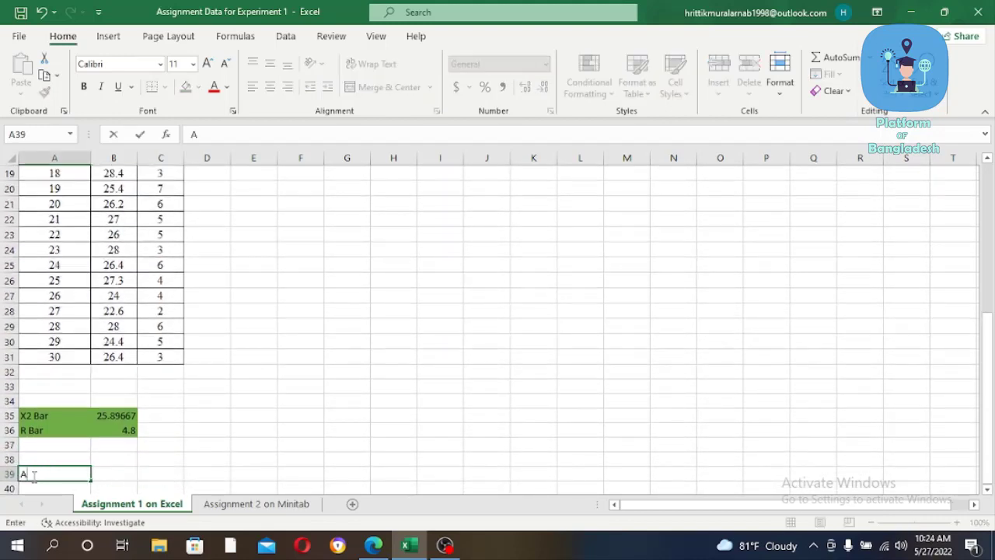
{"action": "type", "text": "2"}
{"action": "left_click", "coordinate": [125, 478]}
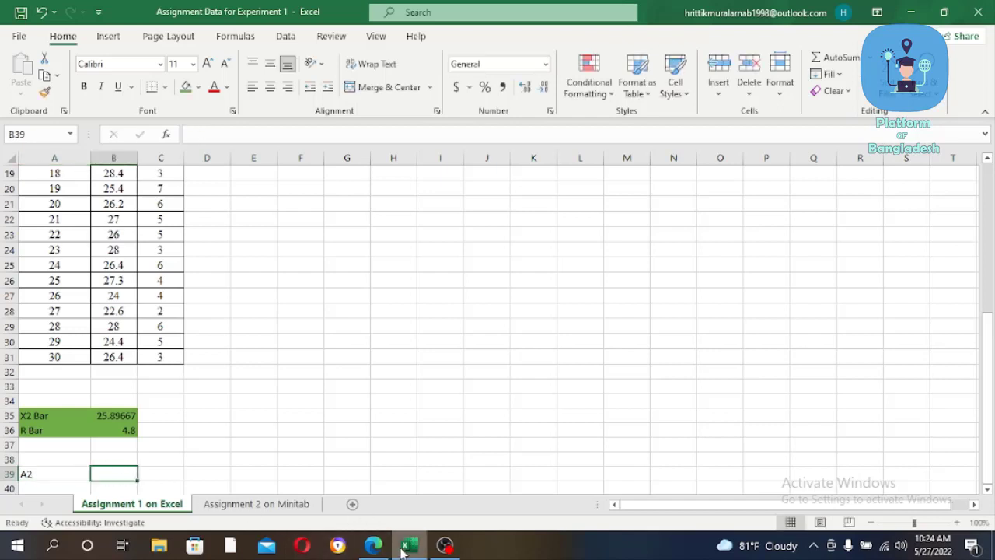
{"action": "left_click", "coordinate": [374, 546]}
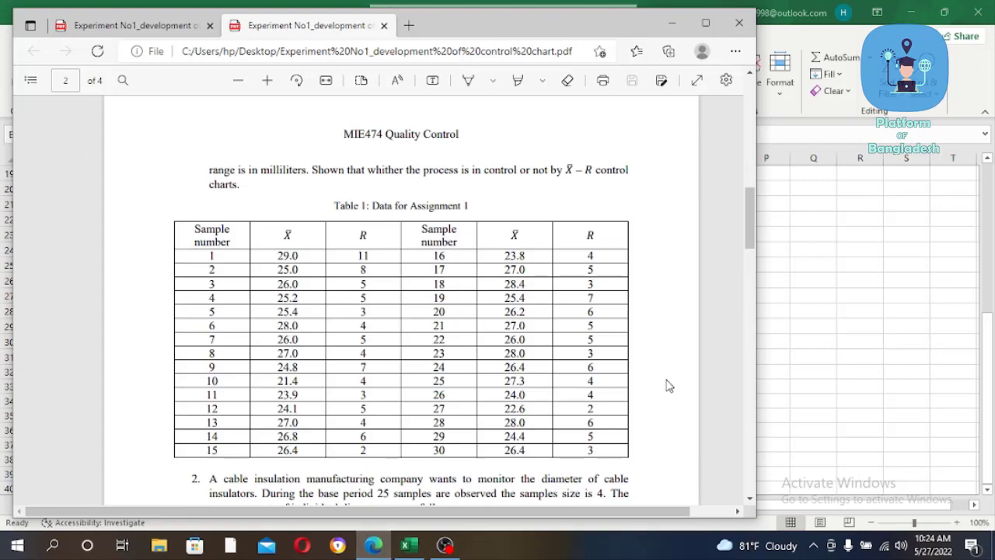
Scroll the PDF to Table B and read A2 = 0.729 for sample size 4, then return to Excel
{"action": "left_click_drag", "start_coordinate": [751, 233], "coordinate": [766, 472]}
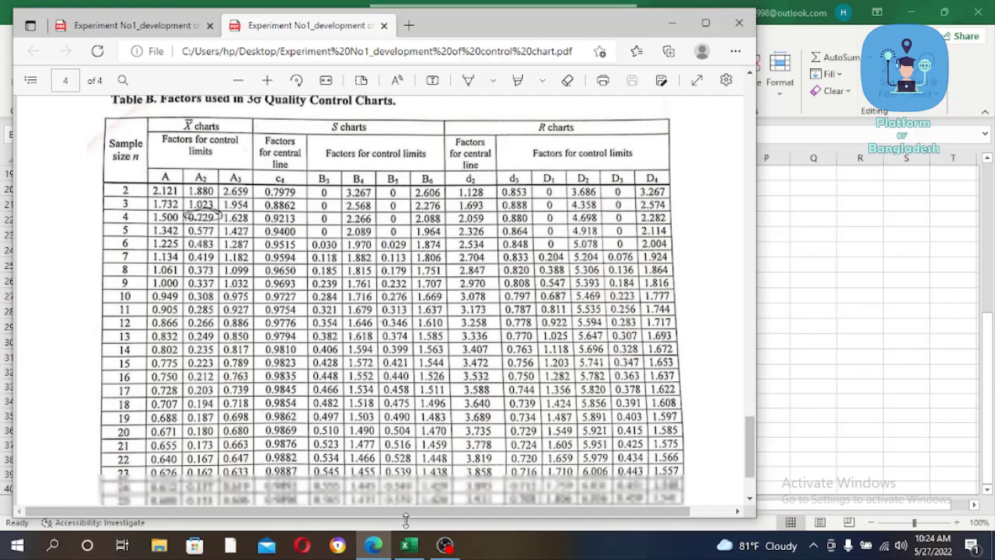
{"action": "left_click", "coordinate": [412, 549]}
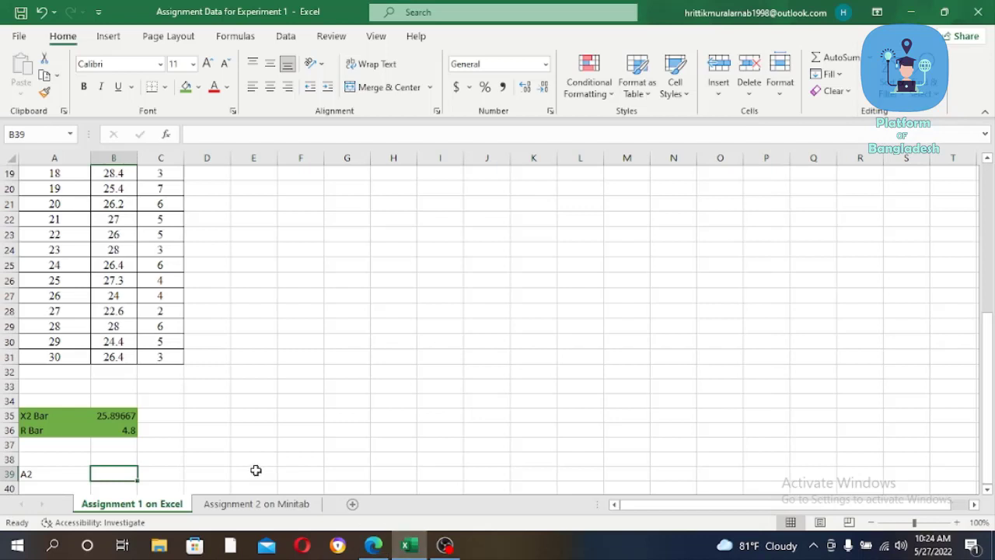
Enter 0.729 in B39 and fill the A2 row A39:B39 green
{"action": "type", "text": "0."}
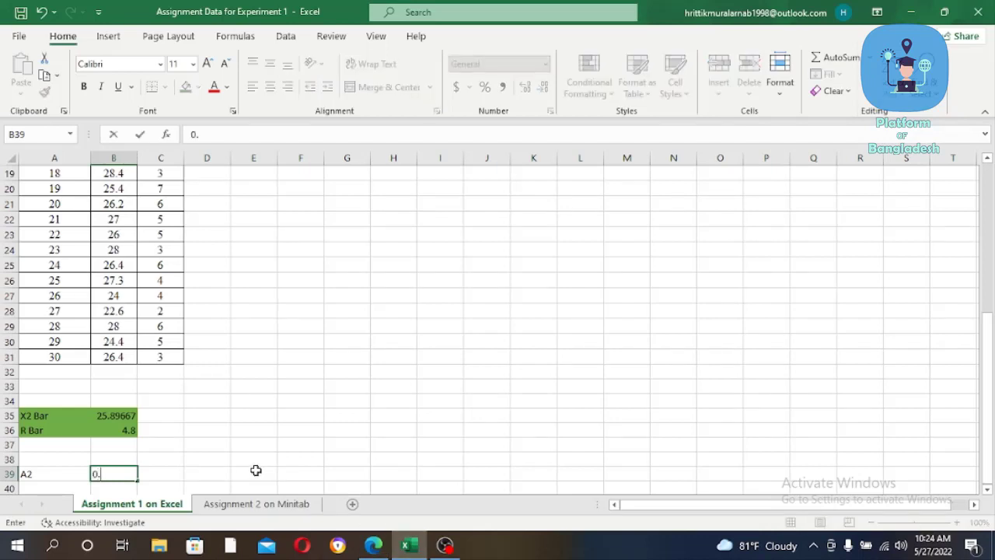
{"action": "type", "text": "729"}
{"action": "left_click", "coordinate": [156, 470]}
{"action": "left_click_drag", "start_coordinate": [123, 472], "coordinate": [69, 475]}
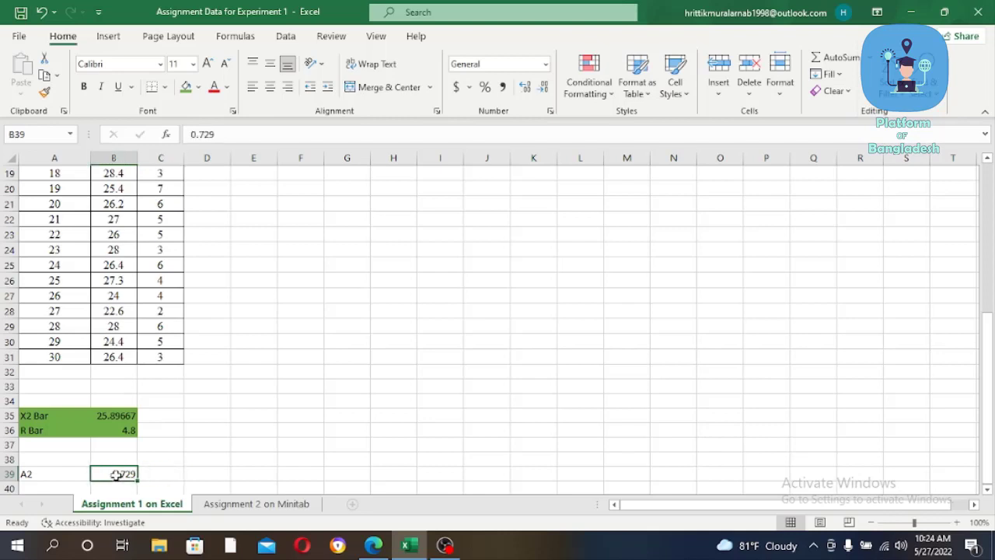
{"action": "left_click", "coordinate": [185, 86]}
{"action": "left_click", "coordinate": [177, 471]}
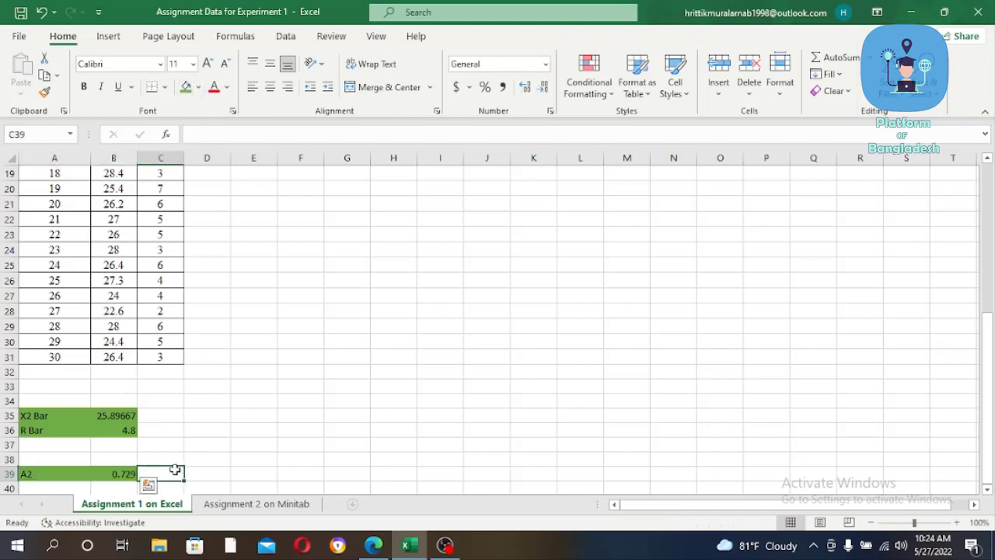
{"action": "key", "text": "Return"}
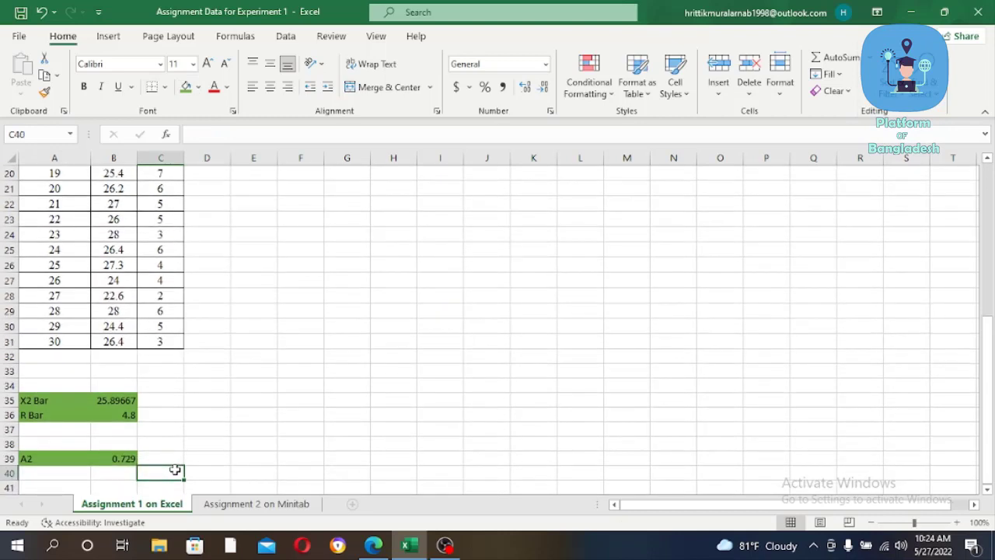
{"action": "key", "text": "Return"}
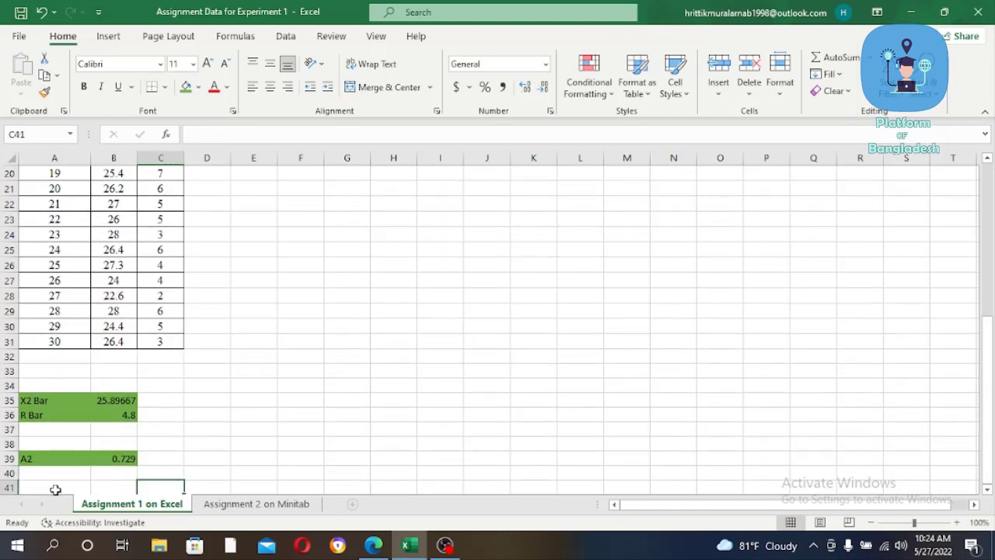
Label A41 'UCL X Bar' and A42 'LCL X Bar'
{"action": "left_click", "coordinate": [48, 488]}
{"action": "type", "text": "UCL X"}
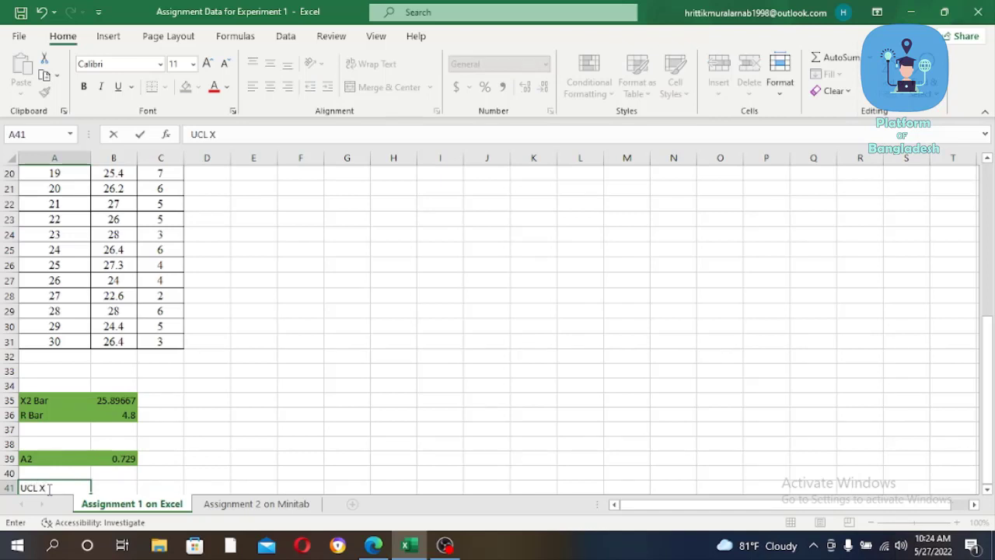
{"action": "type", "text": " BAR"}
{"action": "key", "text": "BackSpace"}
{"action": "key", "text": "BackSpace"}
{"action": "key", "text": "Return"}
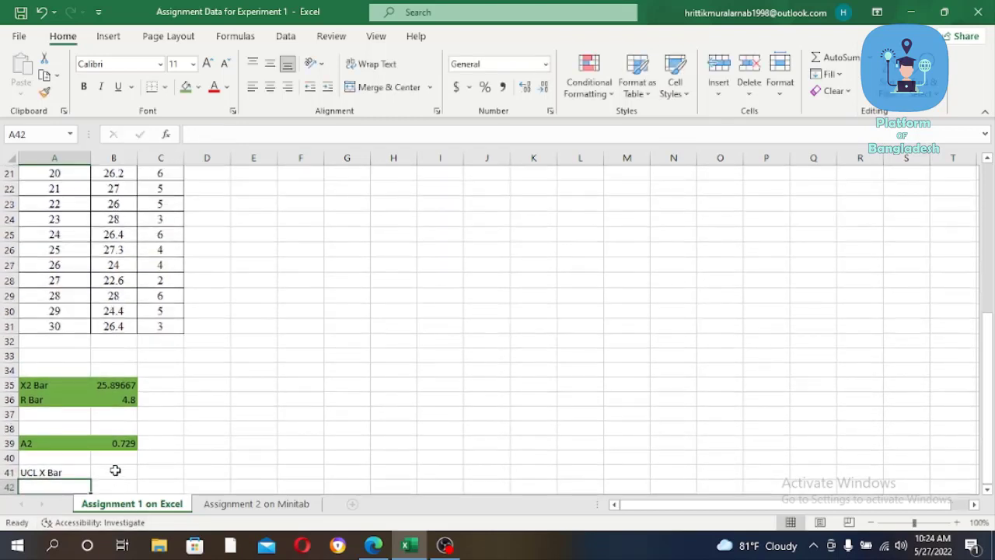
{"action": "type", "text": "LCL"}
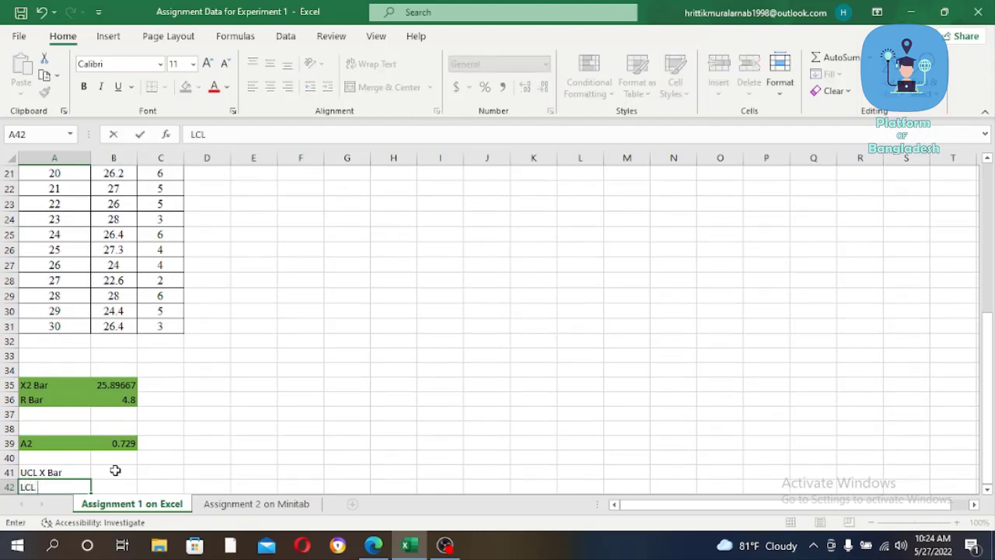
{"action": "type", "text": " X BAR"}
{"action": "key", "text": "BackSpace"}
{"action": "key", "text": "BackSpace"}
{"action": "left_click", "coordinate": [121, 485]}
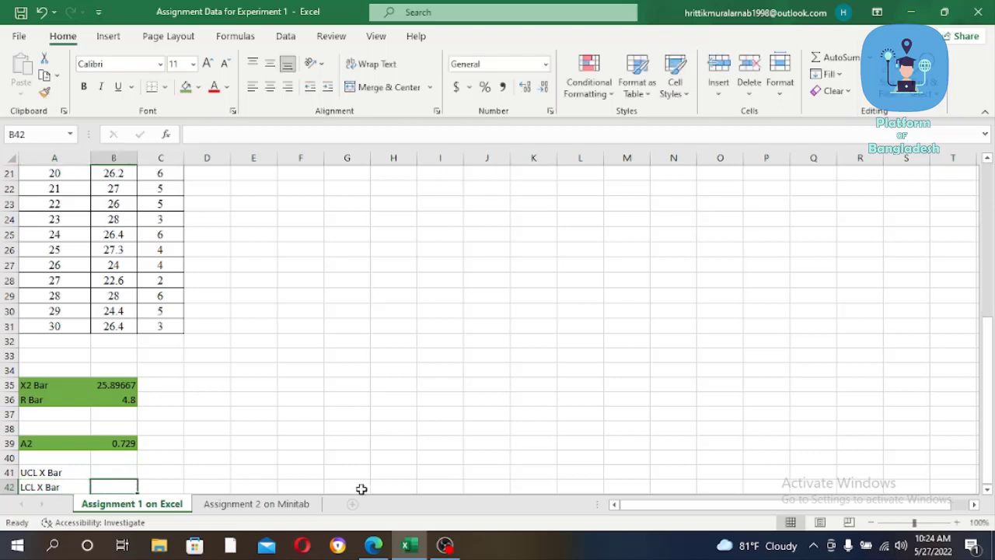
{"action": "left_click", "coordinate": [126, 473]}
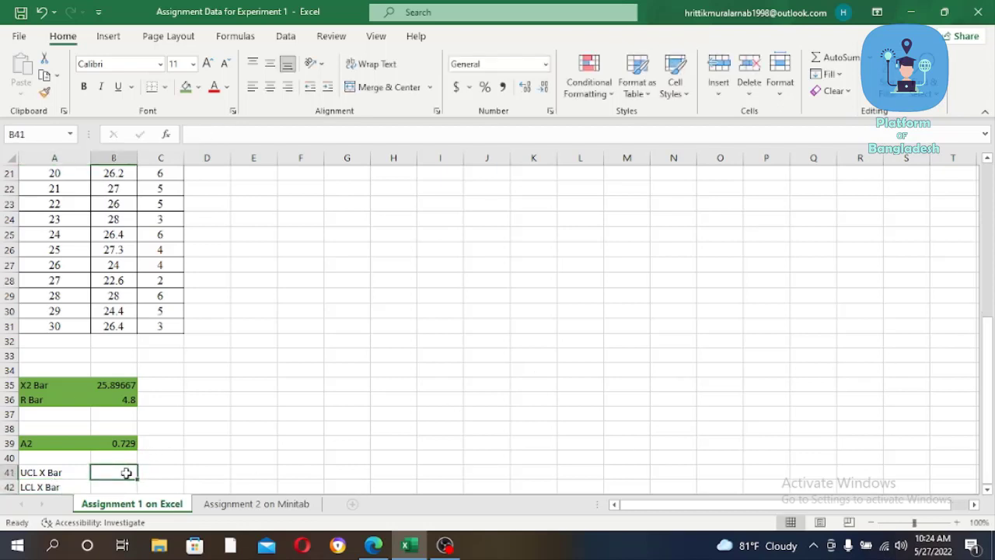
{"action": "left_click", "coordinate": [374, 546]}
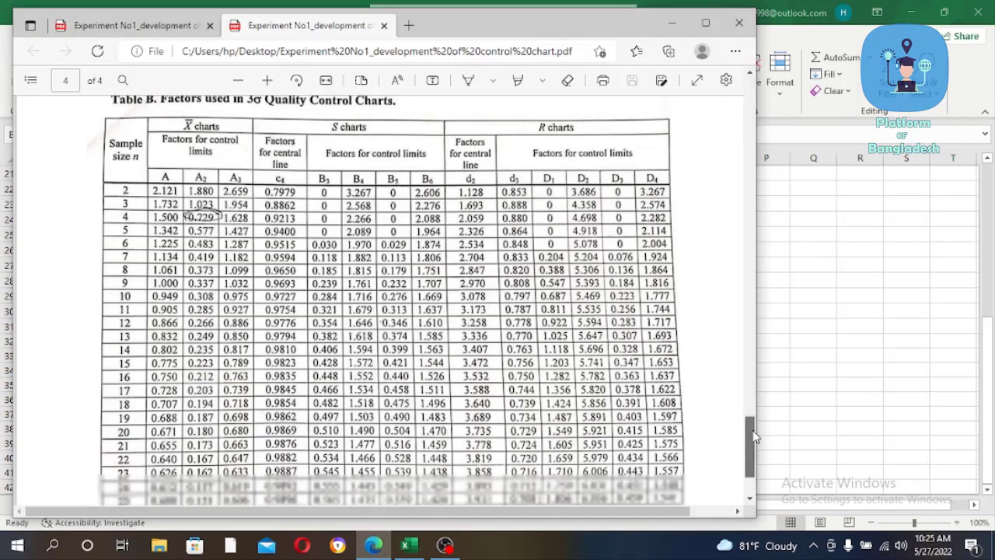
{"action": "mouse_move", "coordinate": [750, 466]}
{"action": "left_mouse_down"}
{"action": "mouse_move", "coordinate": [744, 113]}
{"action": "mouse_move", "coordinate": [744, 127]}
{"action": "left_mouse_up"}
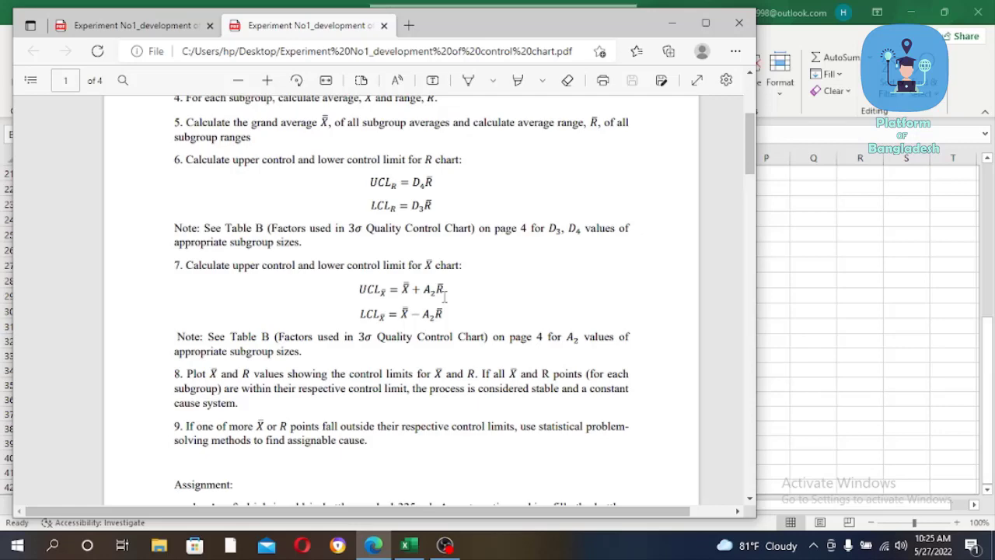
{"action": "left_click", "coordinate": [406, 546]}
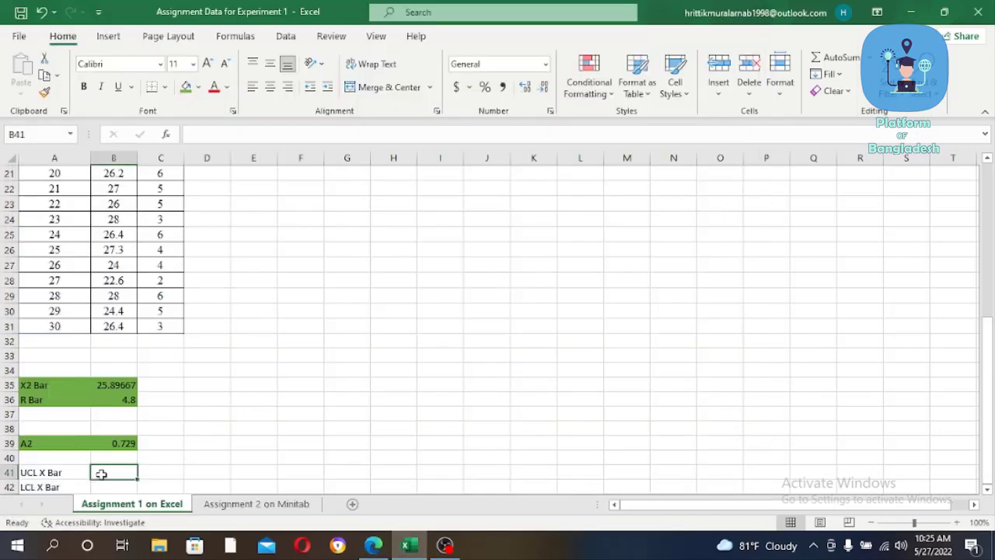
Enter =B35+B39*B36 in B41, giving the UCL X Bar value 29.39587
{"action": "type", "text": "="}
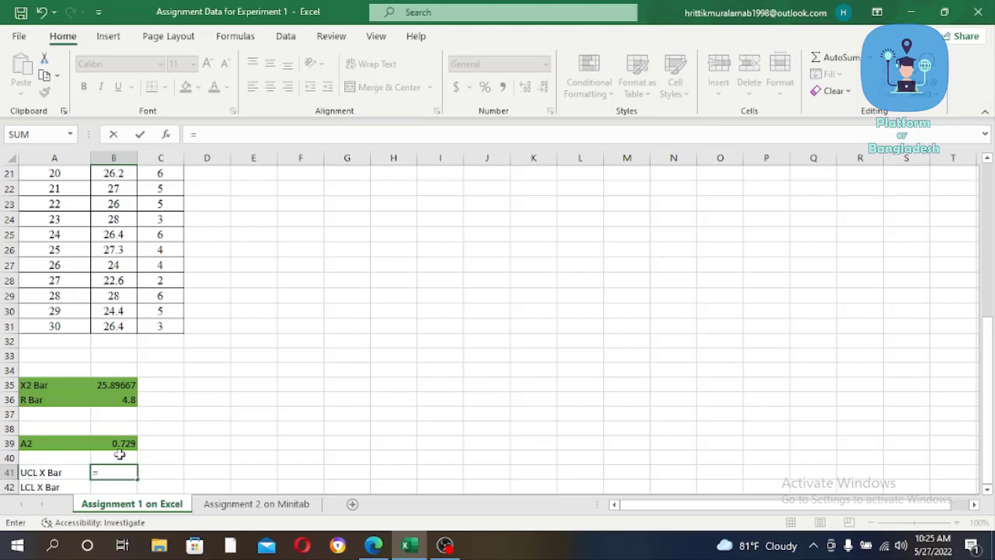
{"action": "left_click", "coordinate": [113, 385]}
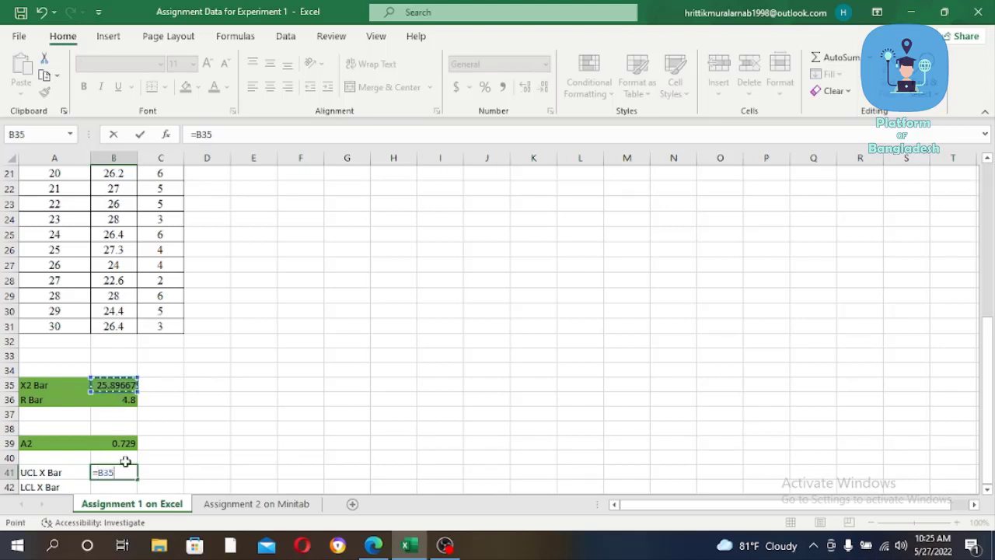
{"action": "type", "text": "+"}
{"action": "left_click", "coordinate": [118, 442]}
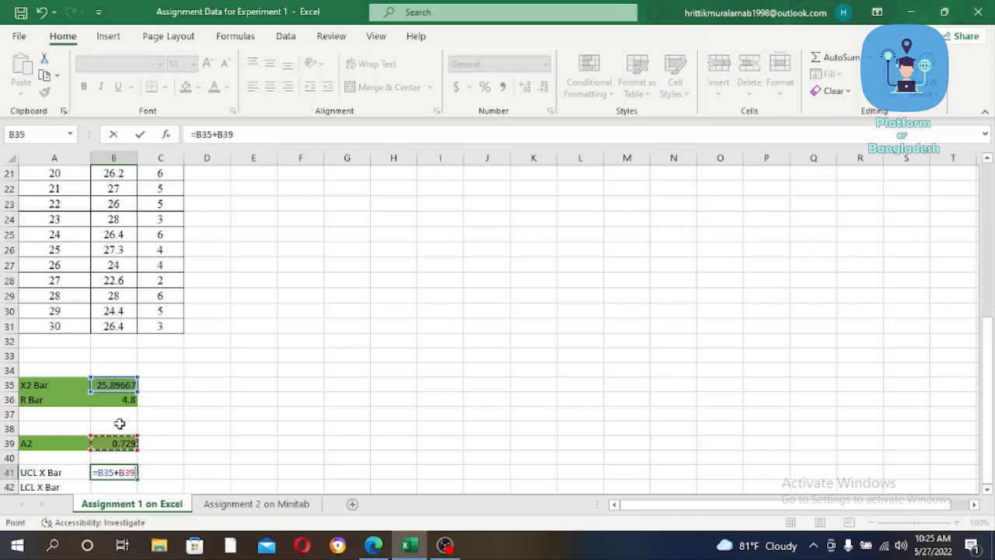
{"action": "type", "text": "*"}
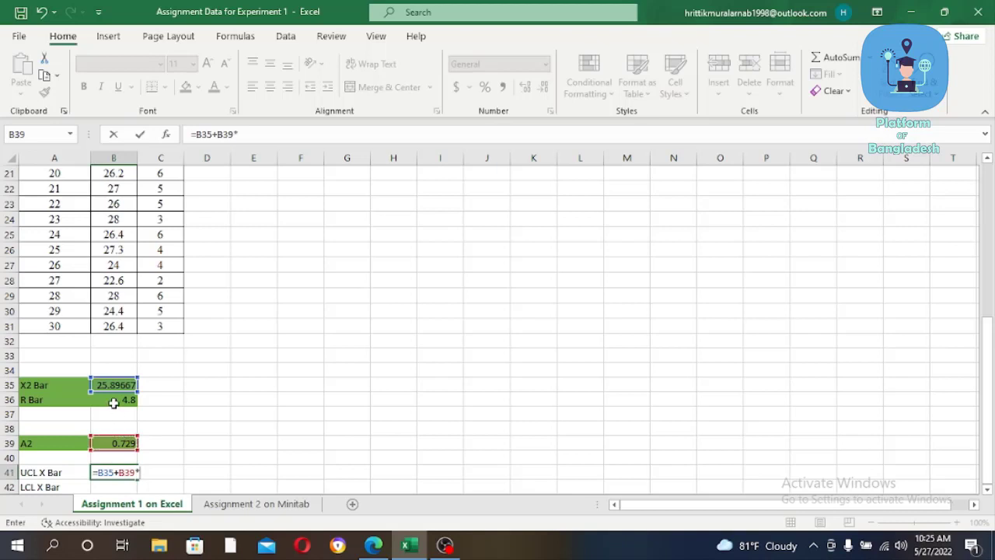
{"action": "left_click", "coordinate": [115, 400]}
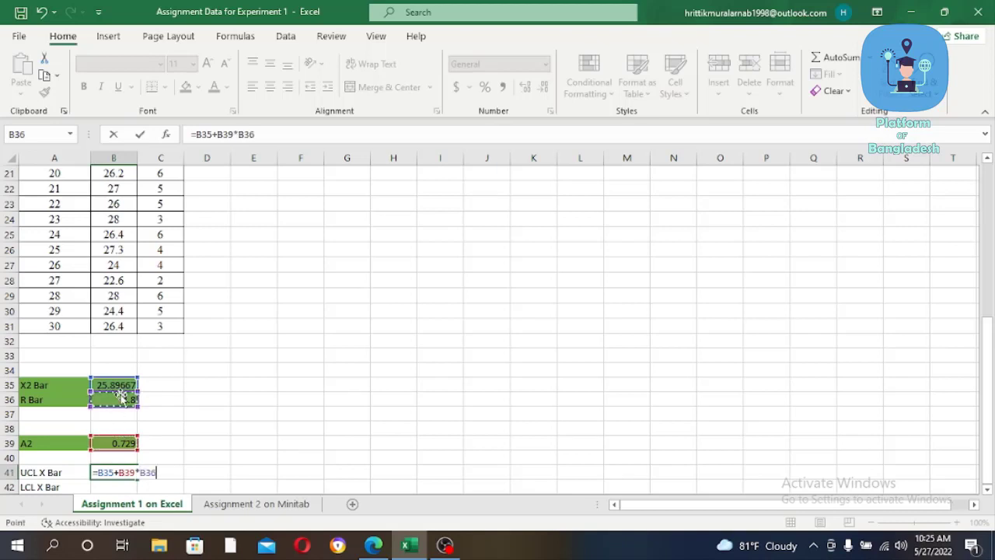
{"action": "key", "text": "Return"}
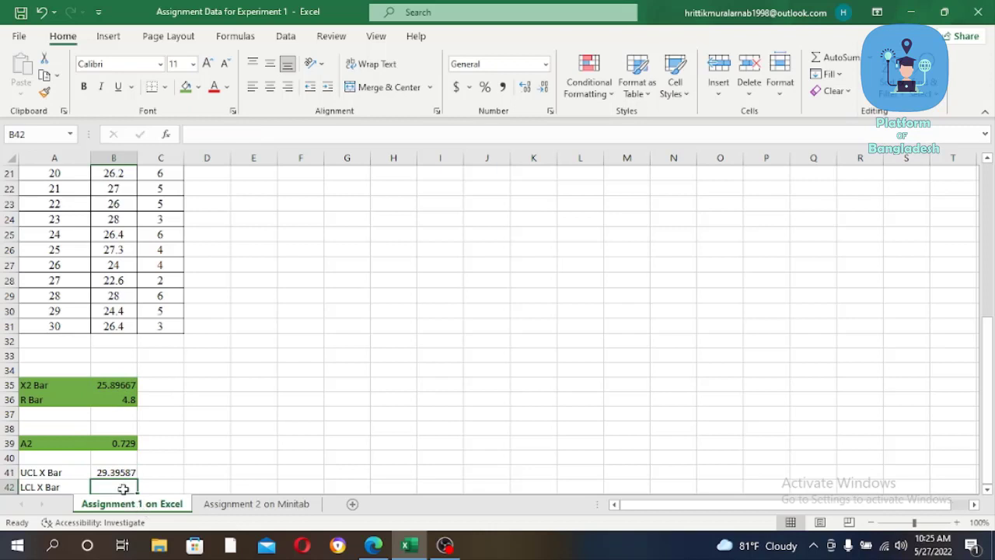
Switch to the experiment PDF, then bring the Excel workbook back to the front
{"action": "left_click", "coordinate": [377, 545]}
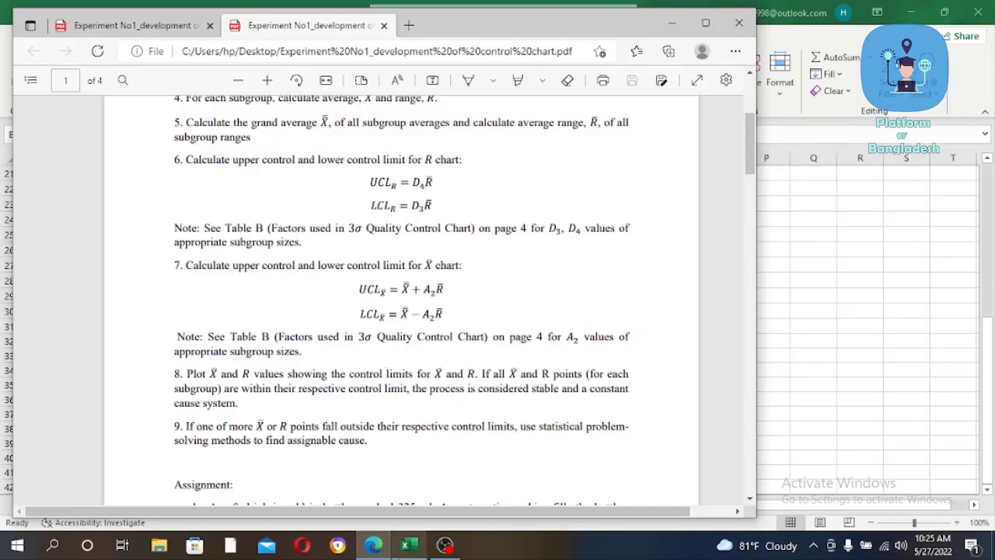
{"action": "mouse_move", "coordinate": [407, 545]}
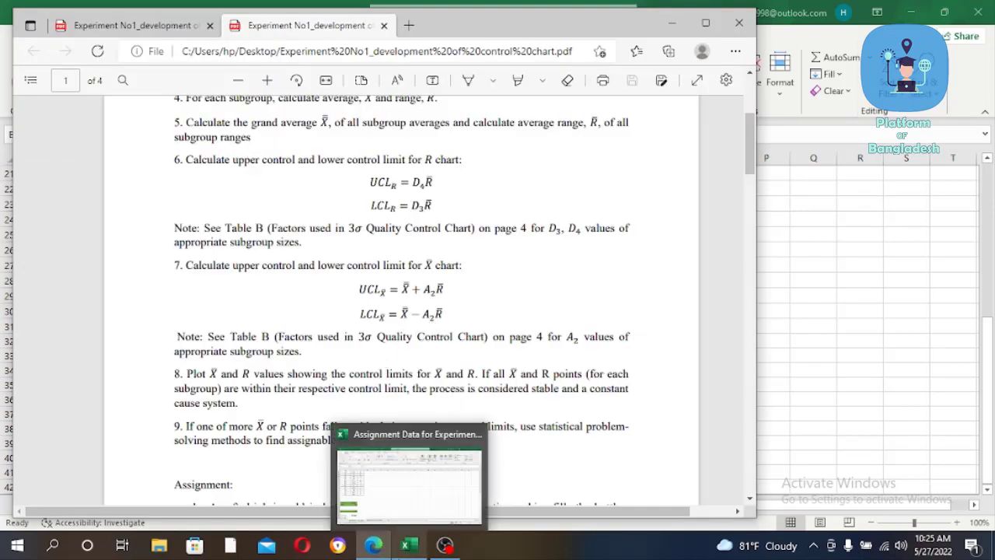
{"action": "left_click", "coordinate": [403, 531]}
{"action": "mouse_move", "coordinate": [381, 545]}
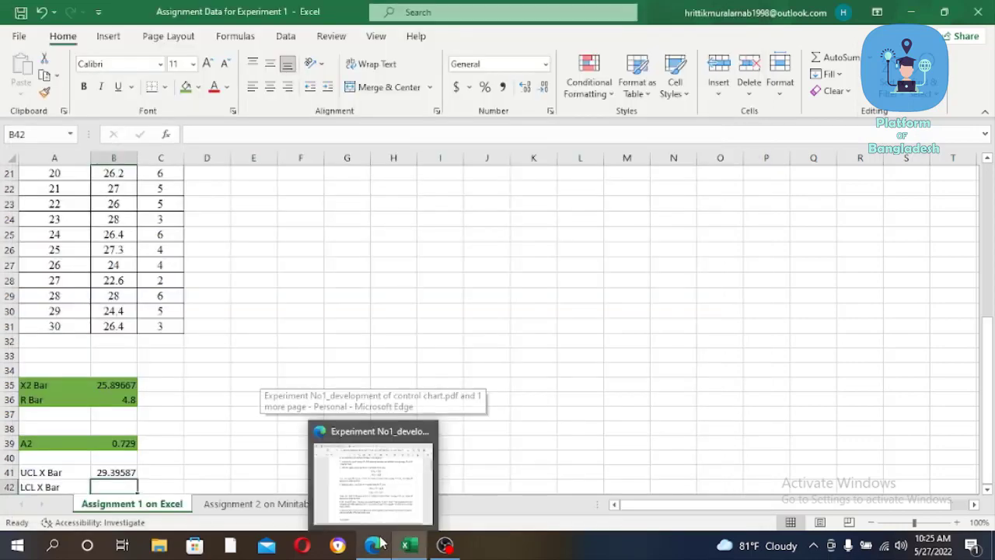
{"action": "mouse_move", "coordinate": [327, 507]}
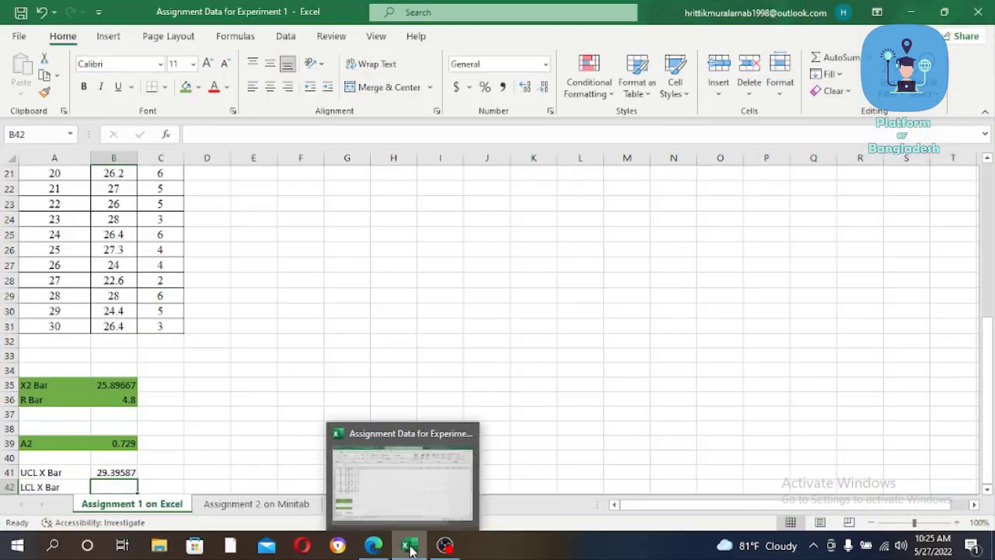
{"action": "left_click", "coordinate": [410, 546]}
{"action": "left_click", "coordinate": [410, 547]}
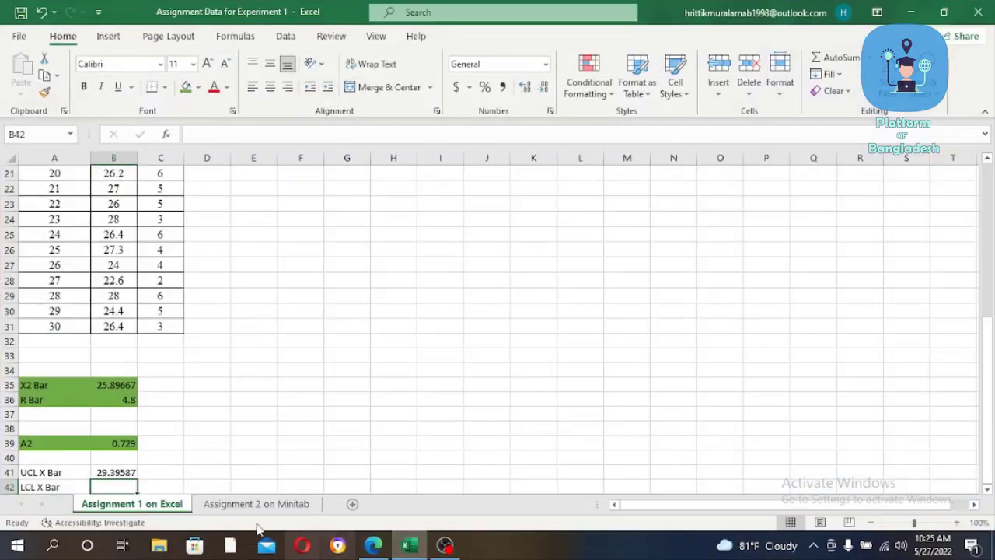
Enter =B35-B39*B36 in B42, giving the LCL X Bar value 22.39747
{"action": "type", "text": "="}
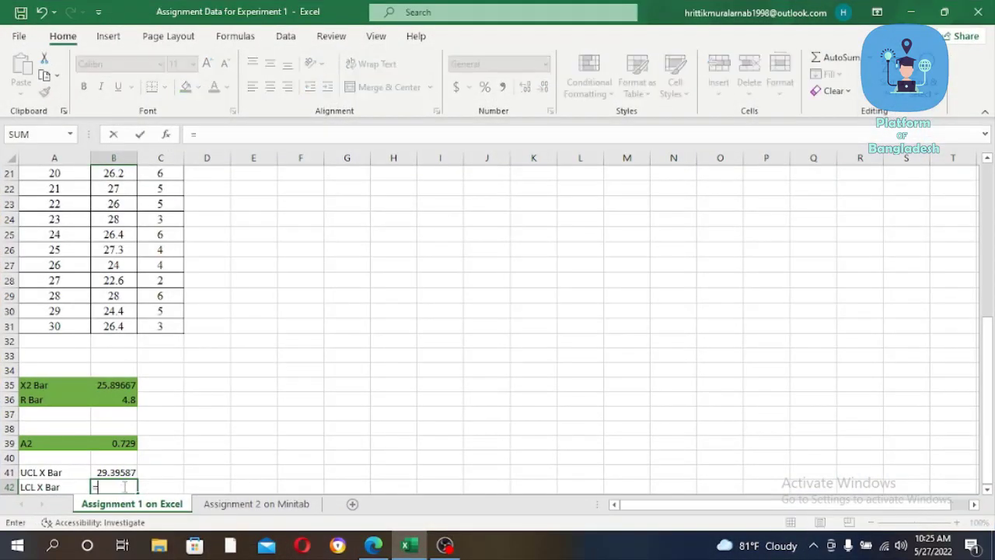
{"action": "left_click", "coordinate": [117, 384]}
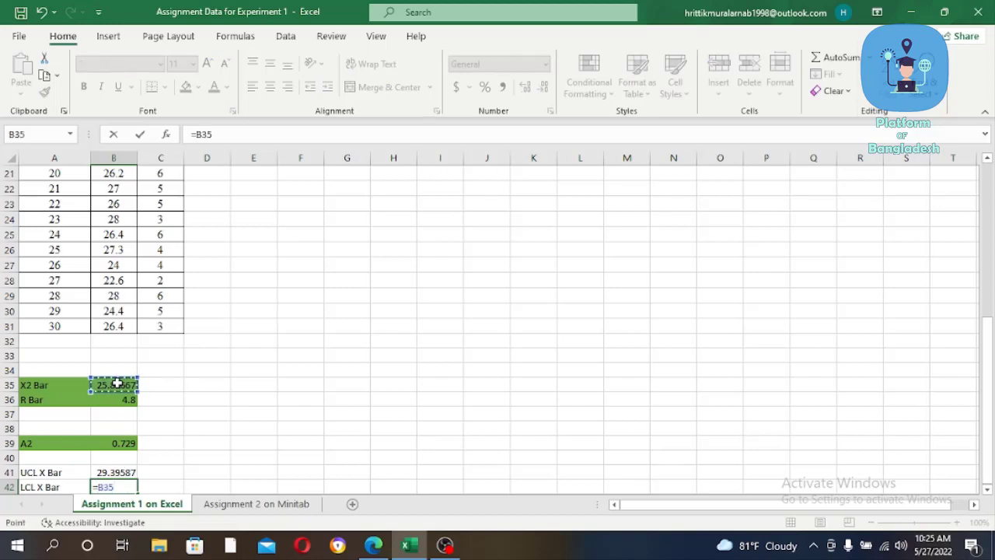
{"action": "type", "text": "-"}
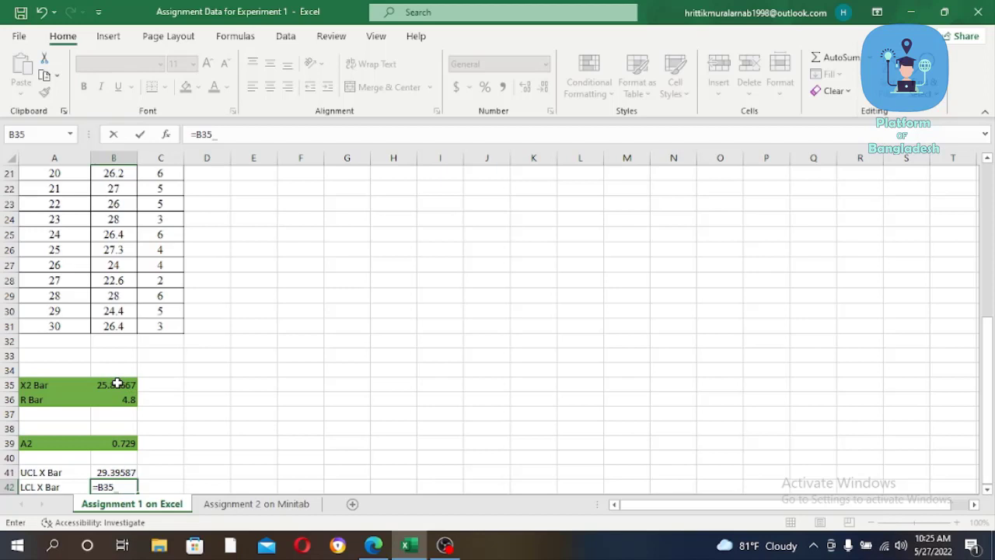
{"action": "key", "text": "BackSpace"}
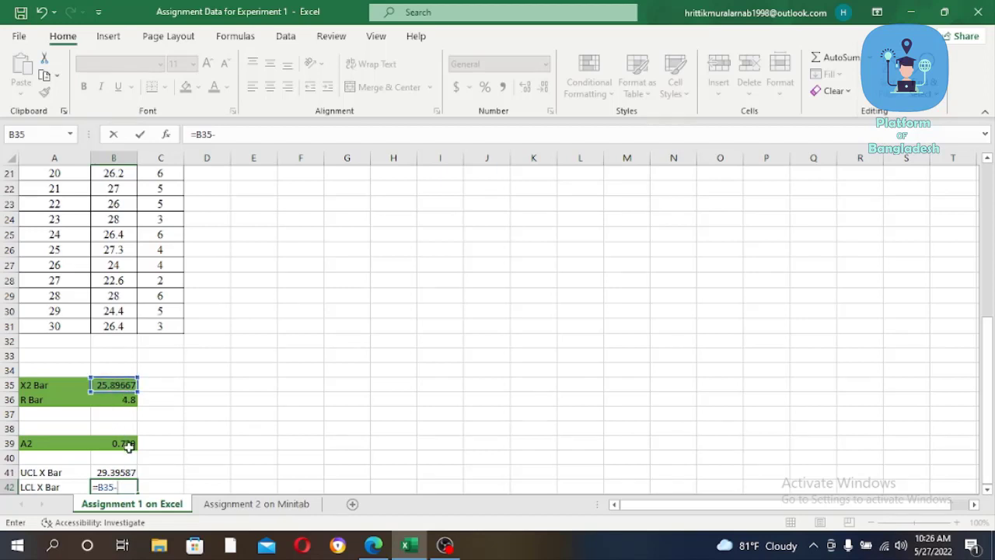
{"action": "left_click", "coordinate": [127, 445]}
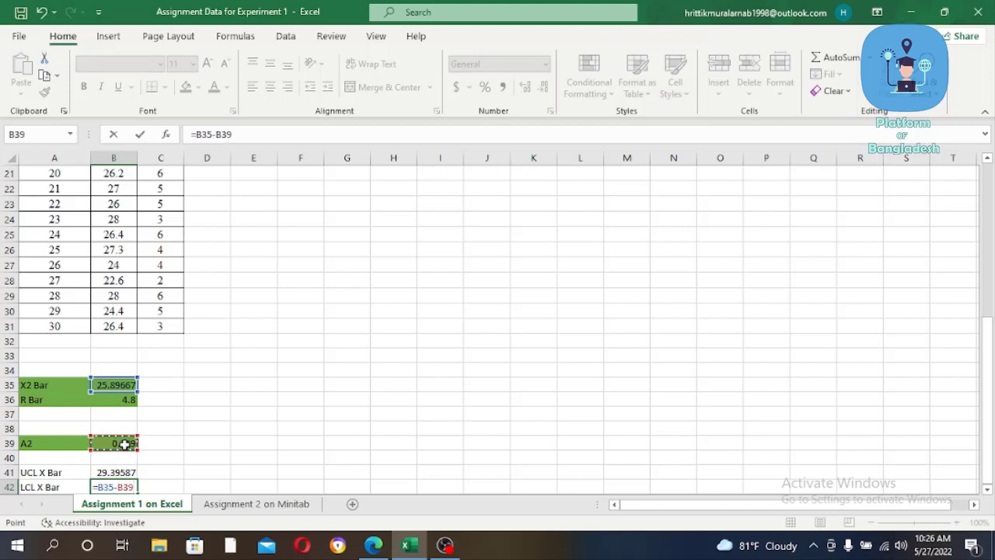
{"action": "type", "text": "*"}
{"action": "left_click", "coordinate": [117, 399]}
{"action": "key", "text": "Return"}
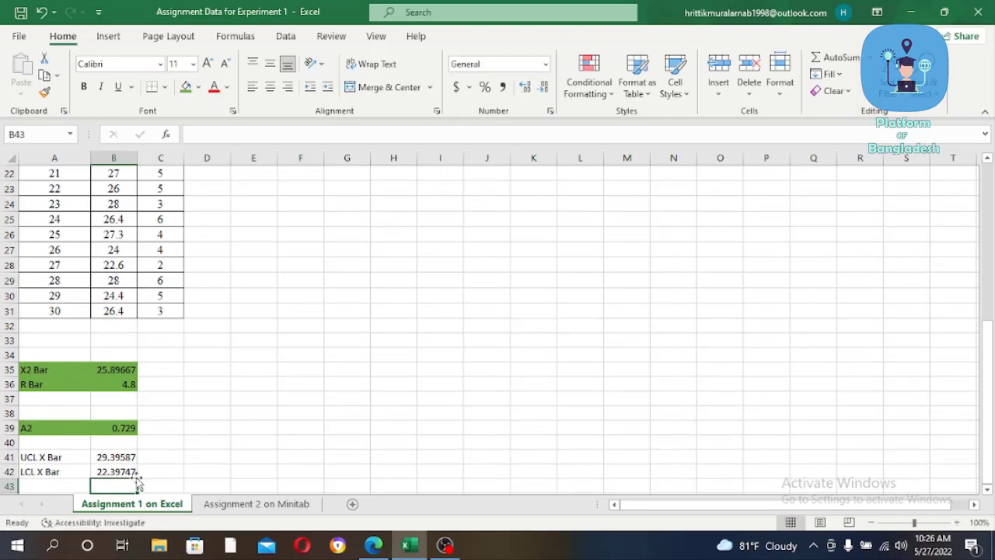
Fill the UCL and LCL X Bar rows A41:B42 green
{"action": "left_click_drag", "start_coordinate": [133, 472], "coordinate": [52, 458]}
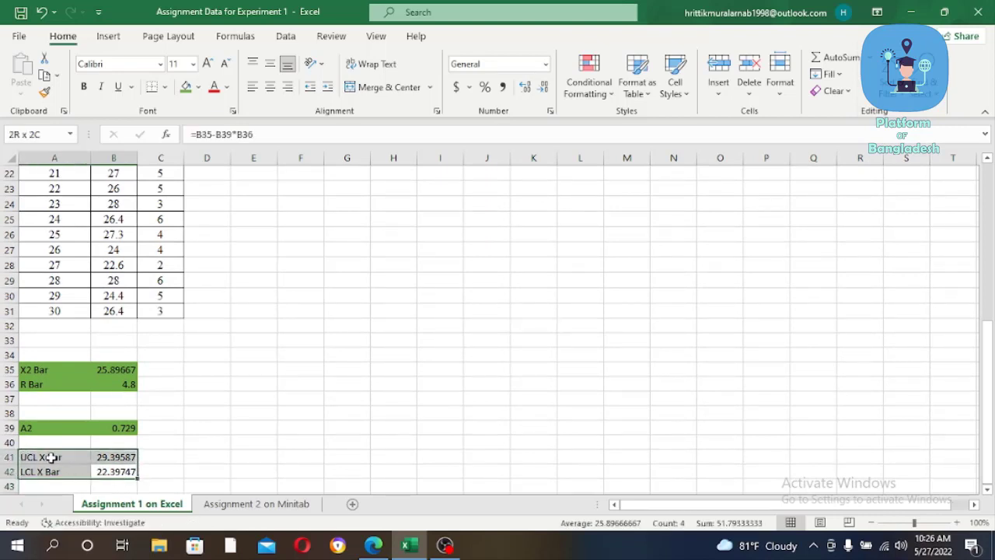
{"action": "left_click", "coordinate": [186, 88]}
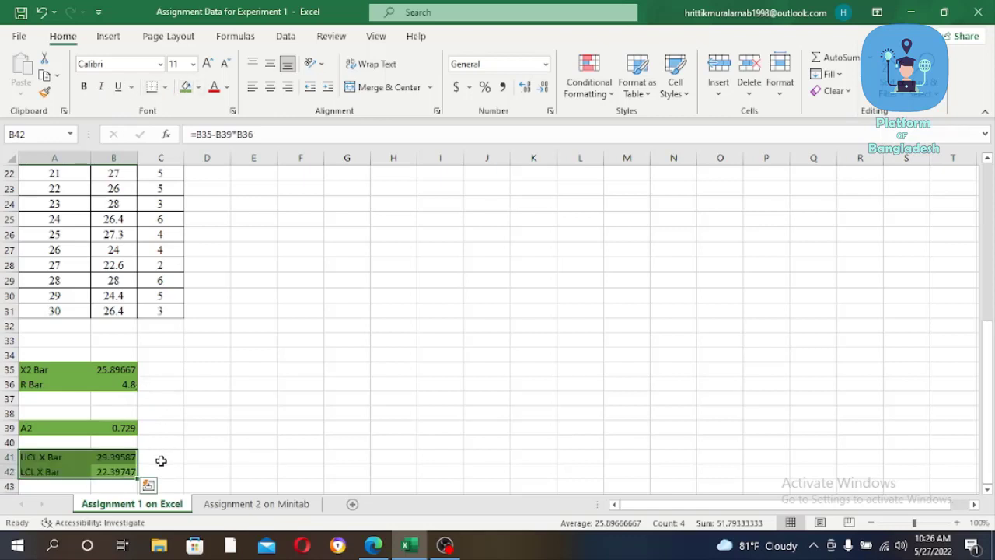
{"action": "left_click", "coordinate": [164, 479]}
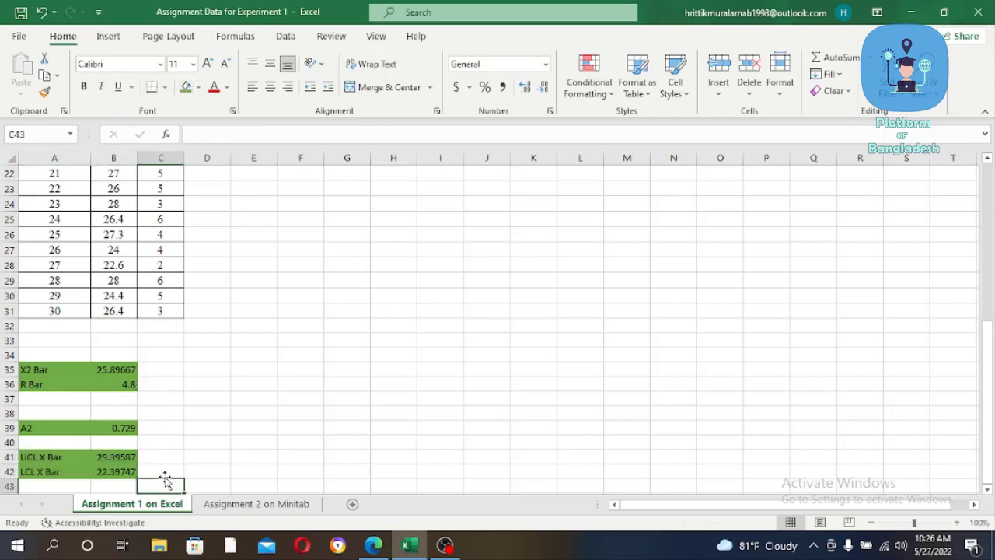
Type the labels 'D3' in A44 and 'D4' in A45
{"action": "scroll", "coordinate": [165, 482], "scroll_direction": "down", "scroll_amount": 2}
{"action": "left_click", "coordinate": [71, 468]}
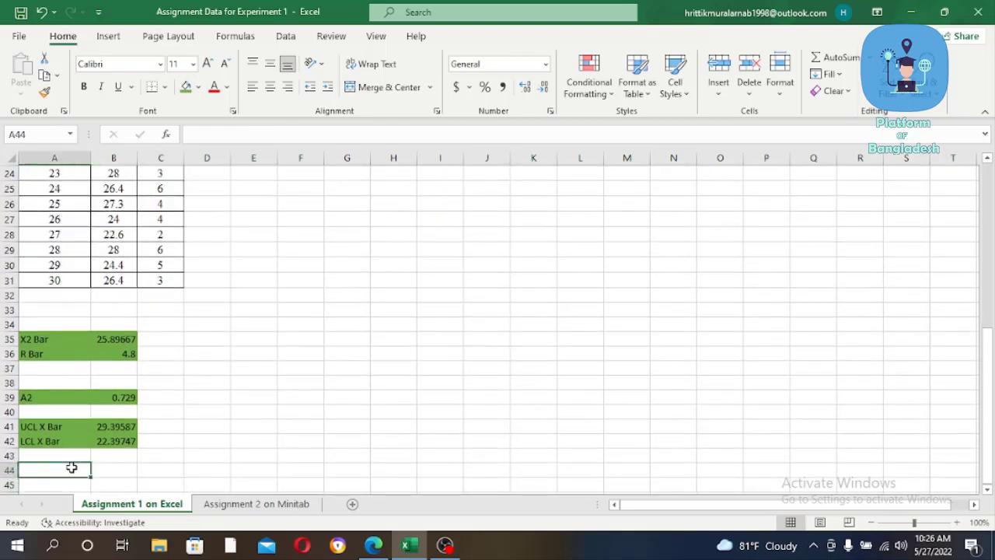
{"action": "type", "text": "D3"}
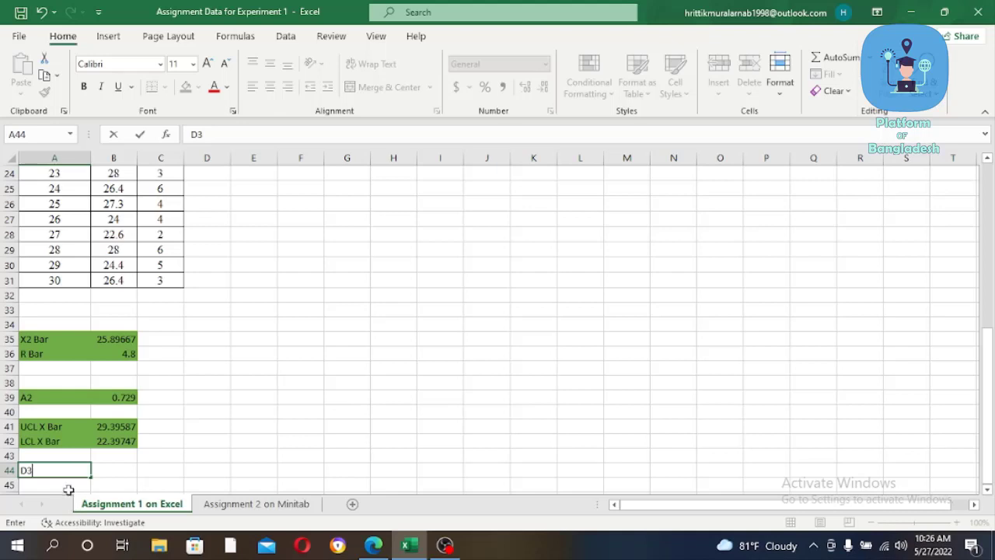
{"action": "left_click", "coordinate": [66, 486]}
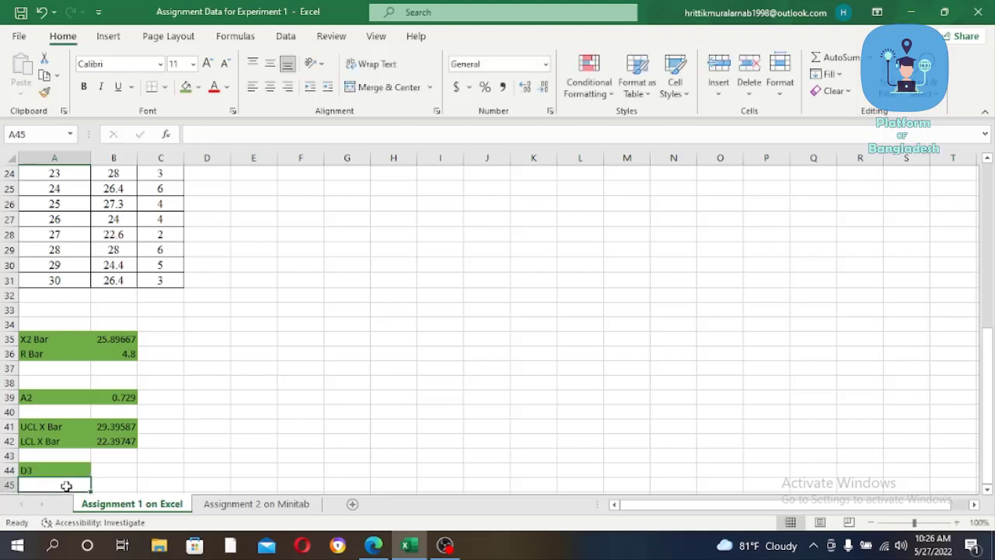
{"action": "type", "text": "D4"}
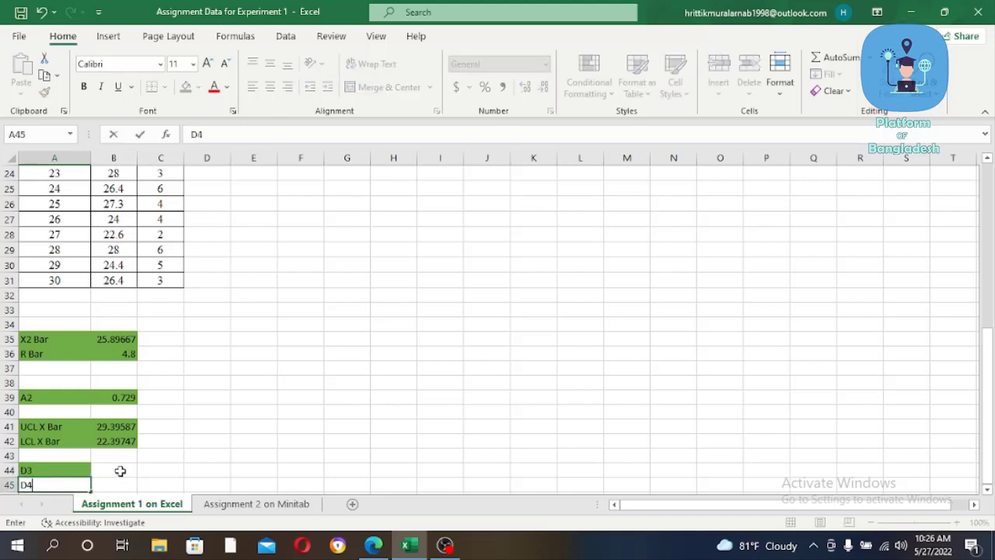
{"action": "left_click", "coordinate": [120, 470]}
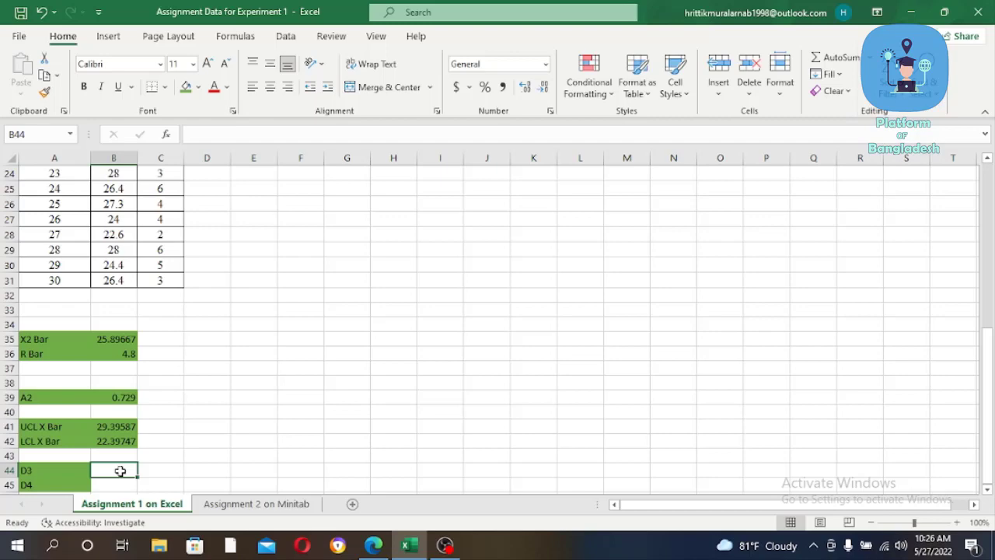
Scroll the PDF to Table B for the D3 and D4 factors, then return to Excel
{"action": "left_click", "coordinate": [372, 548]}
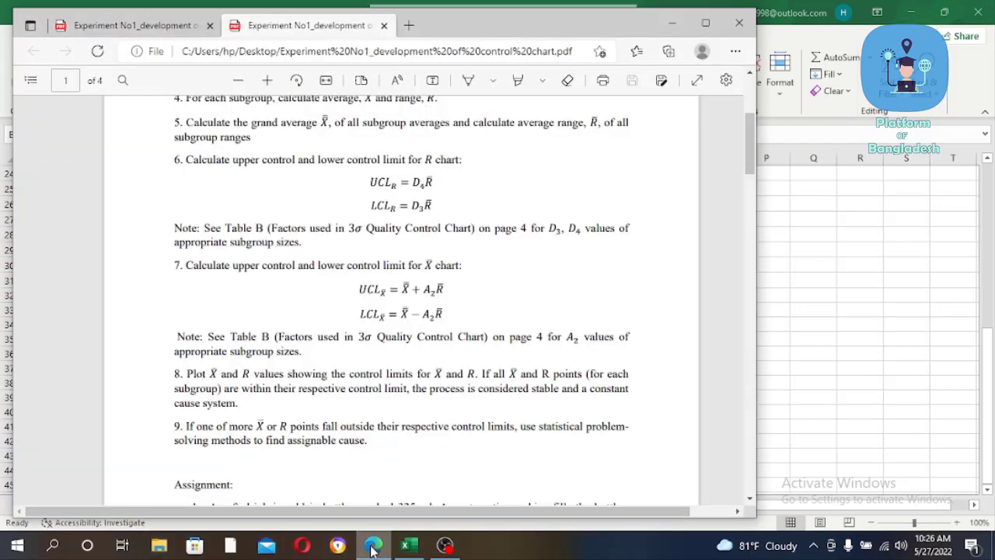
{"action": "mouse_move", "coordinate": [752, 136]}
{"action": "left_mouse_down"}
{"action": "mouse_move", "coordinate": [761, 309]}
{"action": "mouse_move", "coordinate": [743, 427]}
{"action": "left_mouse_up"}
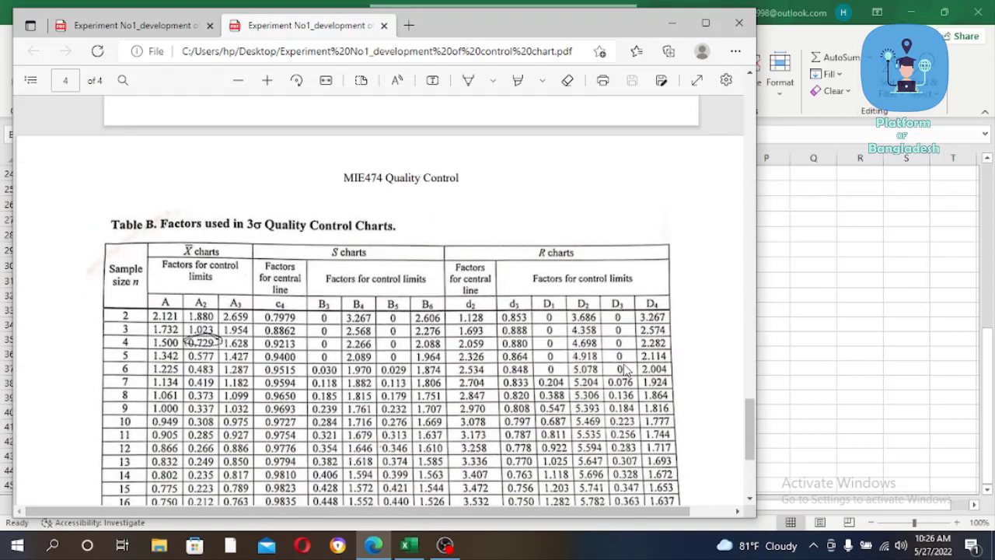
{"action": "left_click", "coordinate": [405, 544]}
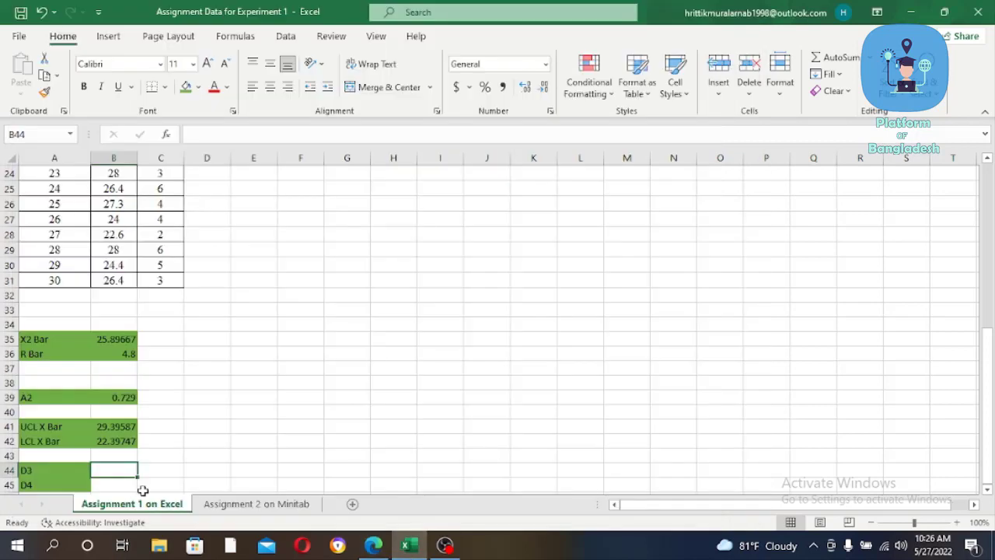
Enter the D3 and D4 factors 0 and 2.282 in B44:B45 and shade both cells green
{"action": "type", "text": "0"}
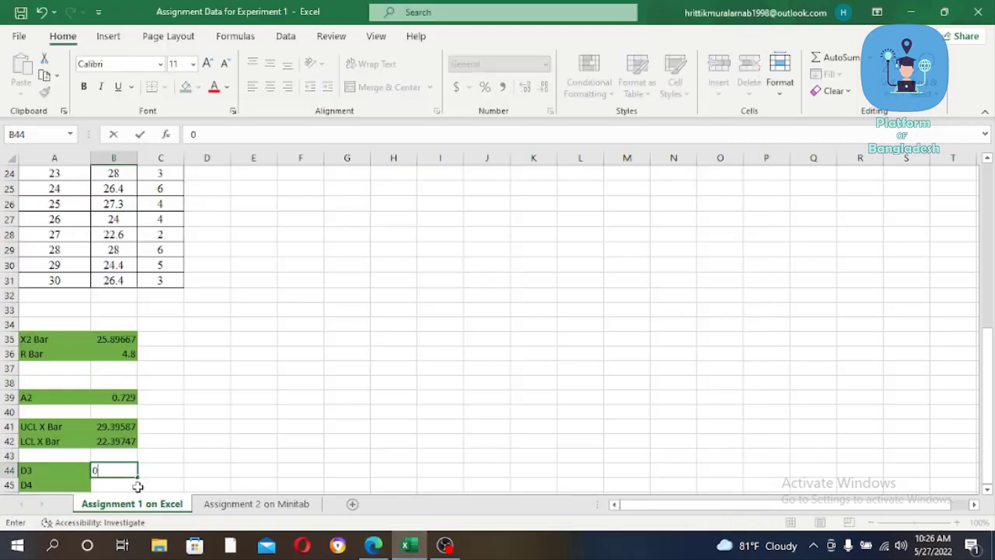
{"action": "key", "text": "Return"}
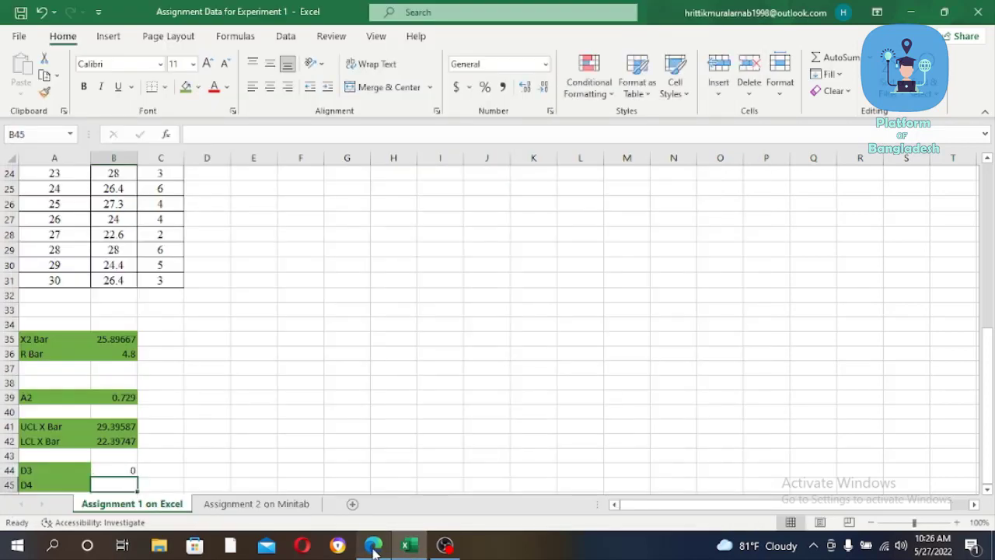
{"action": "left_click", "coordinate": [373, 547]}
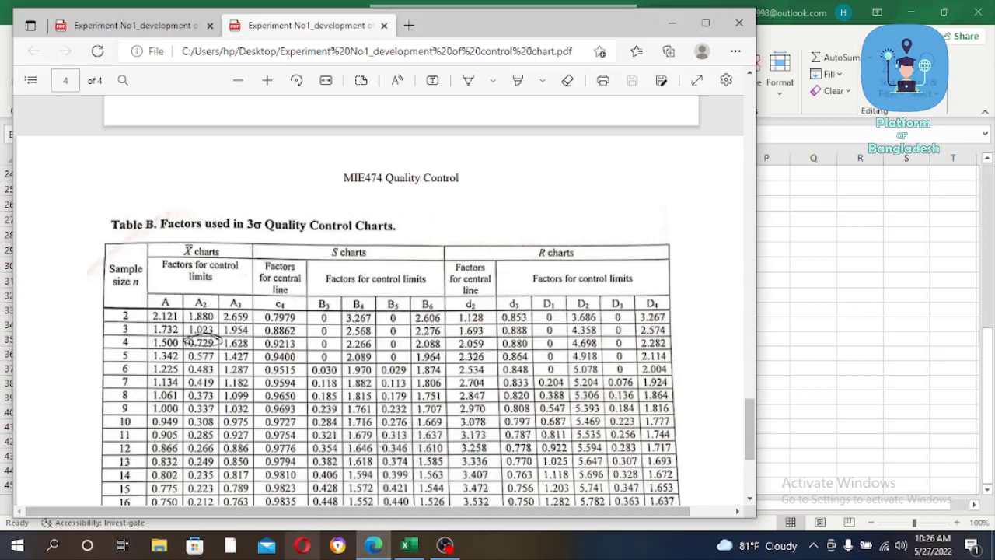
{"action": "left_click", "coordinate": [405, 545]}
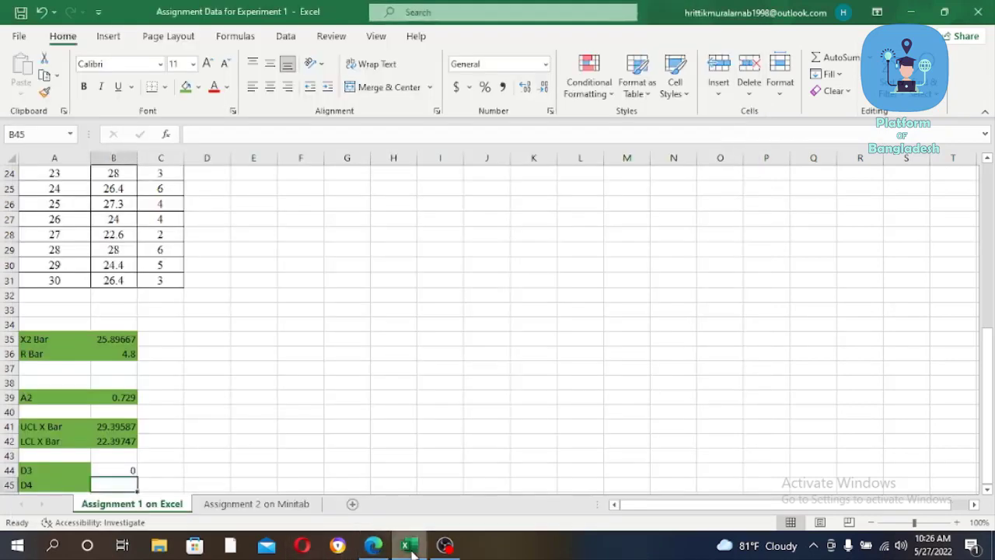
{"action": "type", "text": "2"}
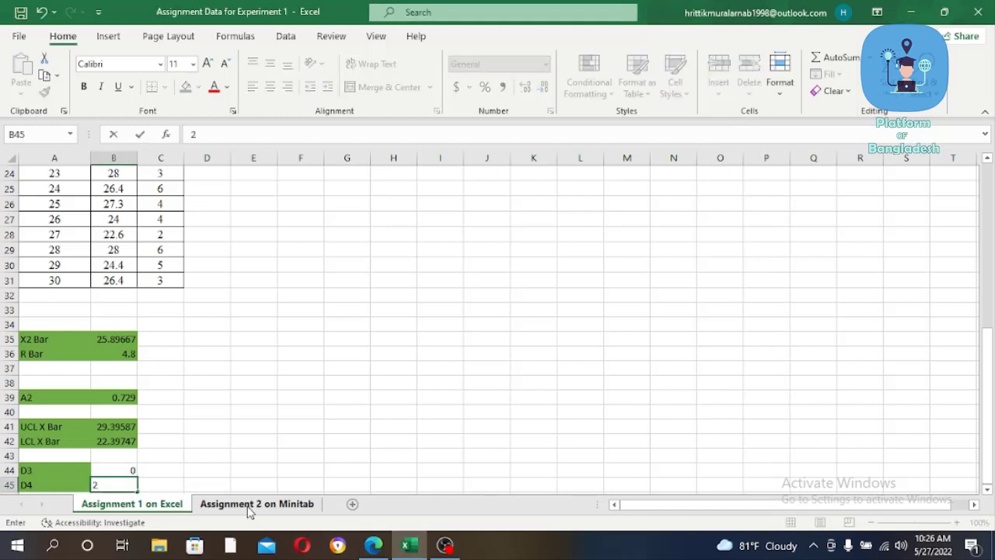
{"action": "type", "text": ".28"}
{"action": "type", "text": "2"}
{"action": "key", "text": "Return"}
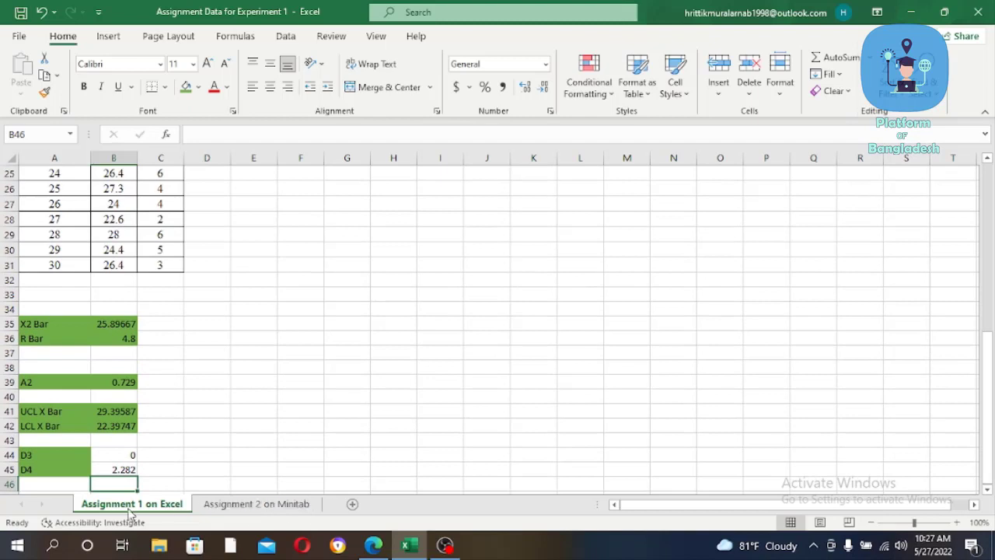
{"action": "left_click_drag", "start_coordinate": [124, 471], "coordinate": [99, 460]}
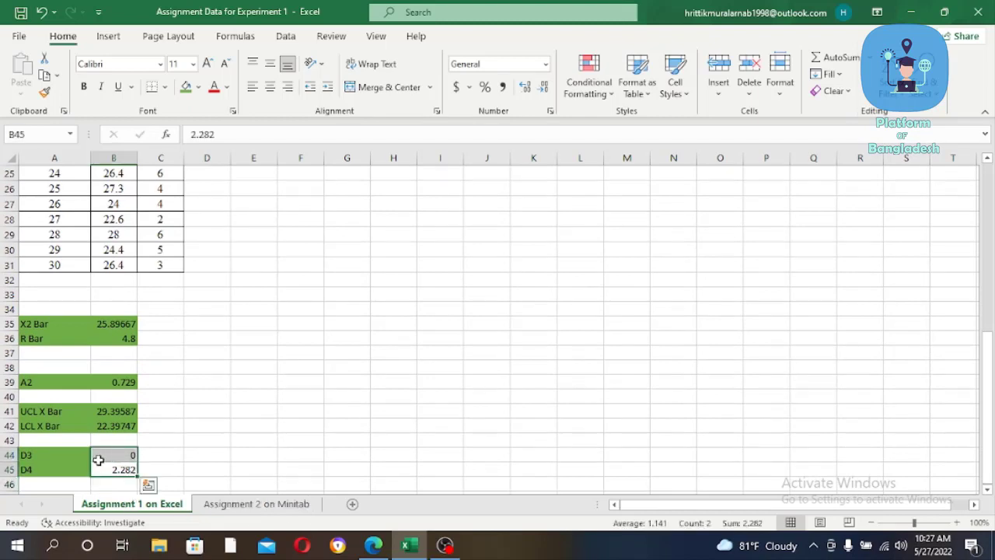
{"action": "left_click", "coordinate": [185, 93]}
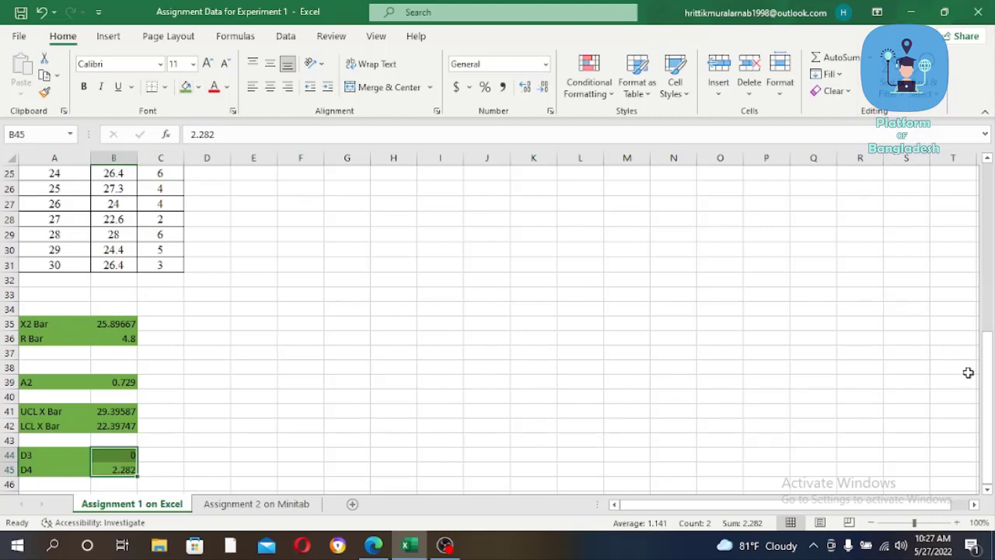
Type the heading 'Xbar CHART' in cell F1
{"action": "left_click_drag", "start_coordinate": [986, 381], "coordinate": [982, 218]}
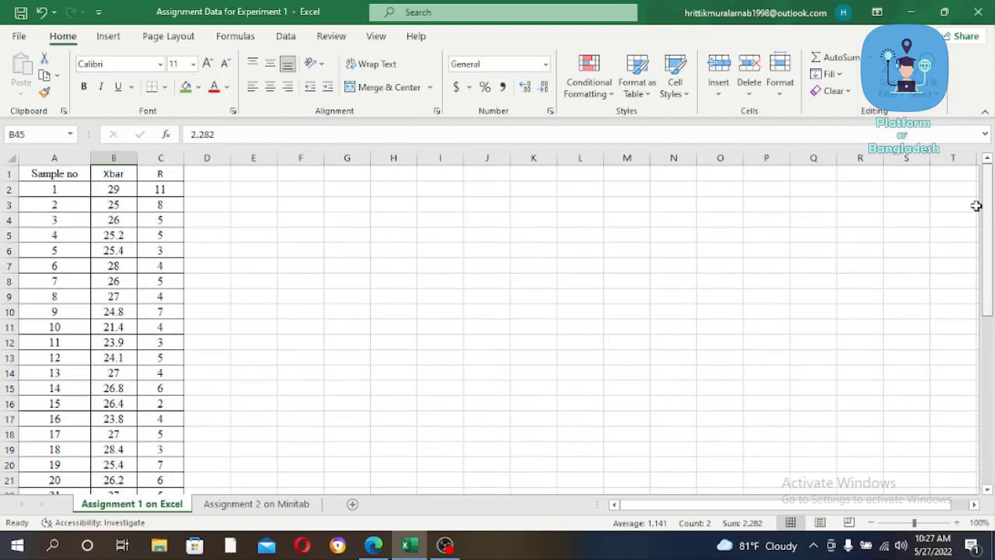
{"action": "left_click", "coordinate": [303, 177]}
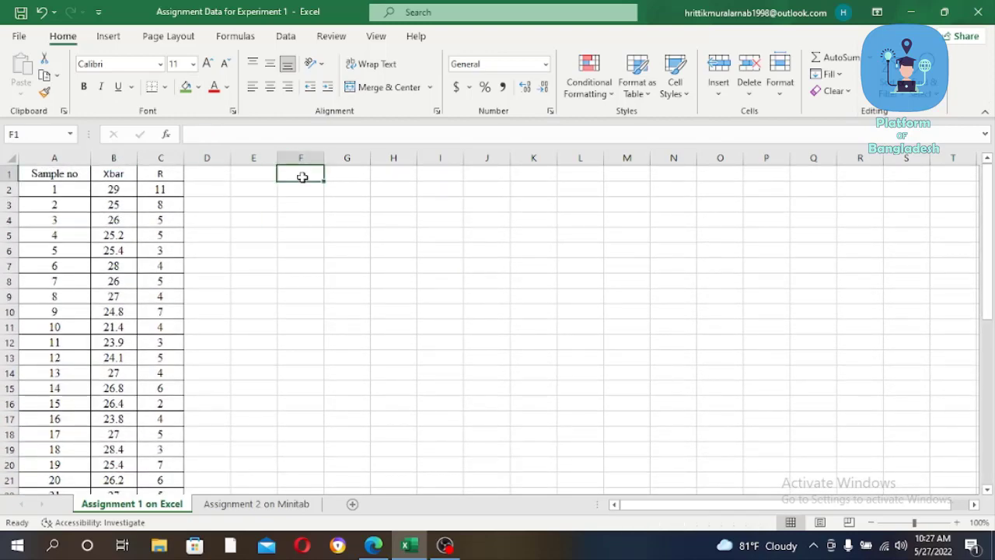
{"action": "type", "text": "X"}
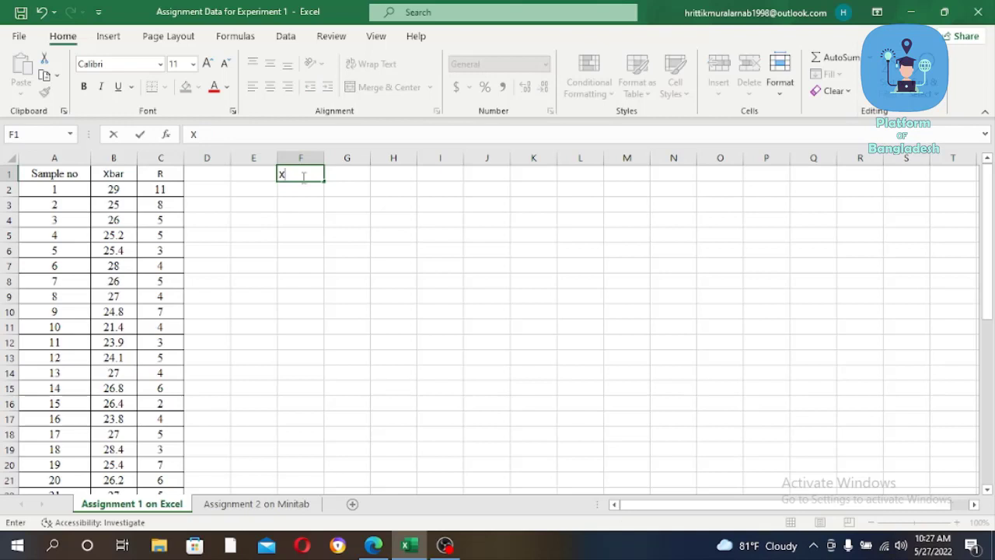
{"action": "type", "text": "Bar"}
{"action": "type", "text": " CHART"}
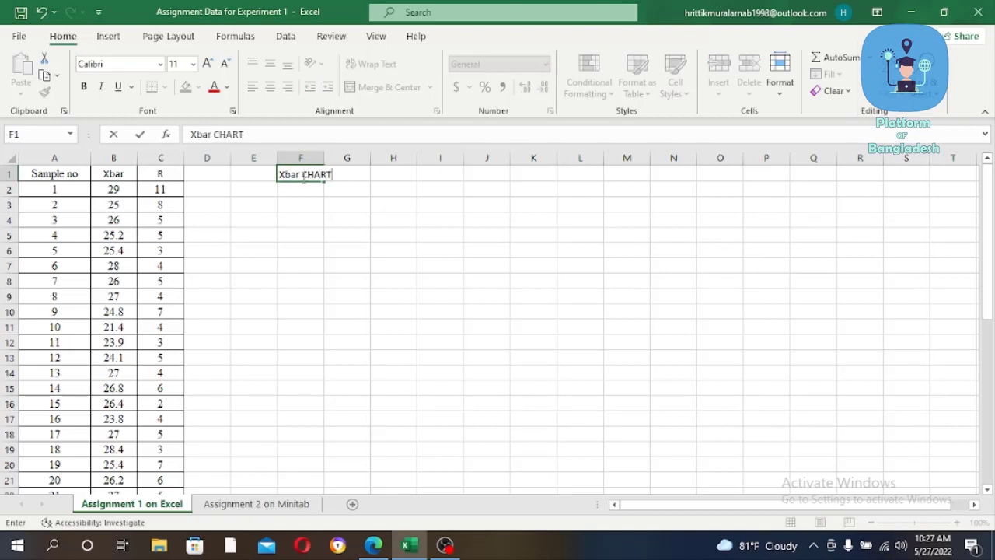
{"action": "key", "text": "Return"}
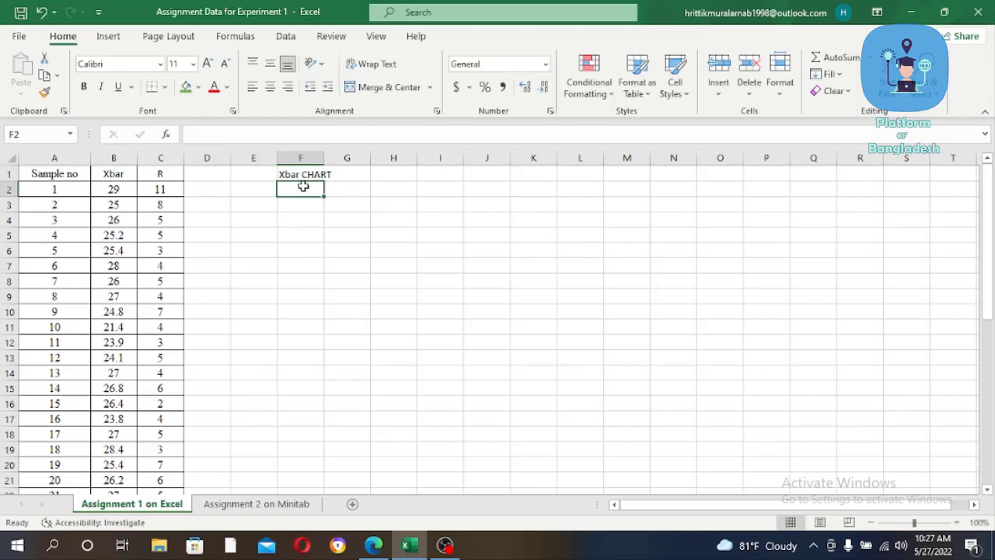
Label F2, G2 and H2 as UCL X bar, LCL X bar and X2 Bar
{"action": "type", "text": "UCL "}
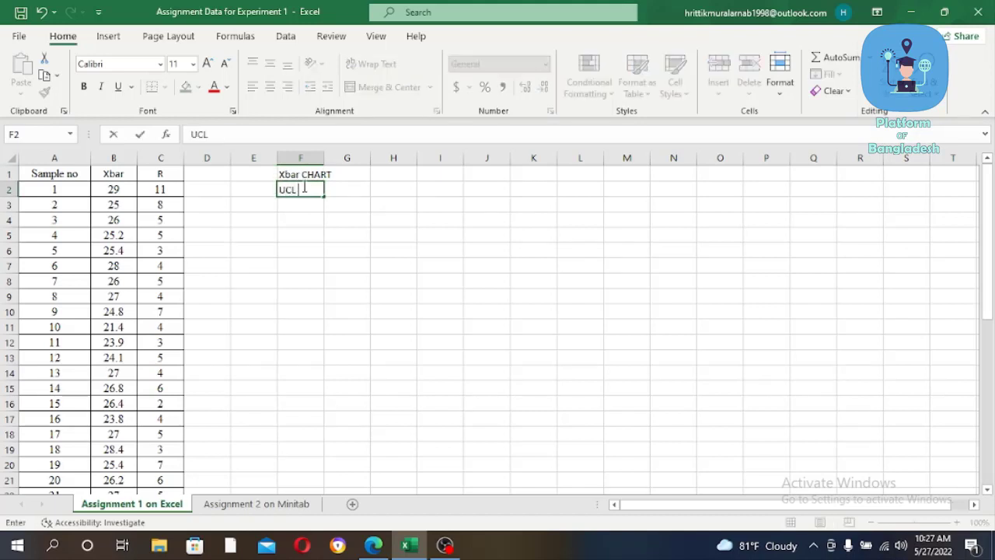
{"action": "type", "text": "X"}
{"action": "type", "text": " bar"}
{"action": "left_click", "coordinate": [348, 189]}
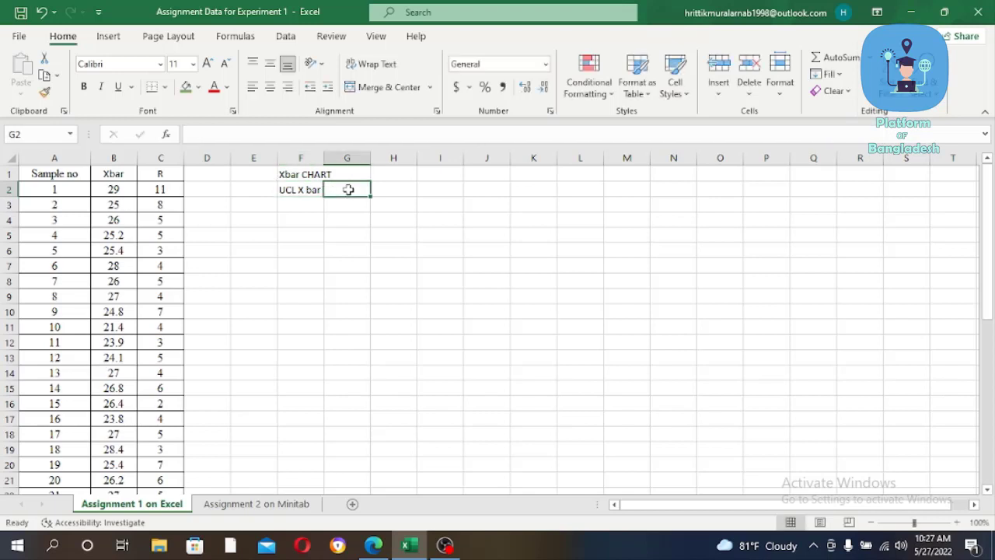
{"action": "type", "text": "LA"}
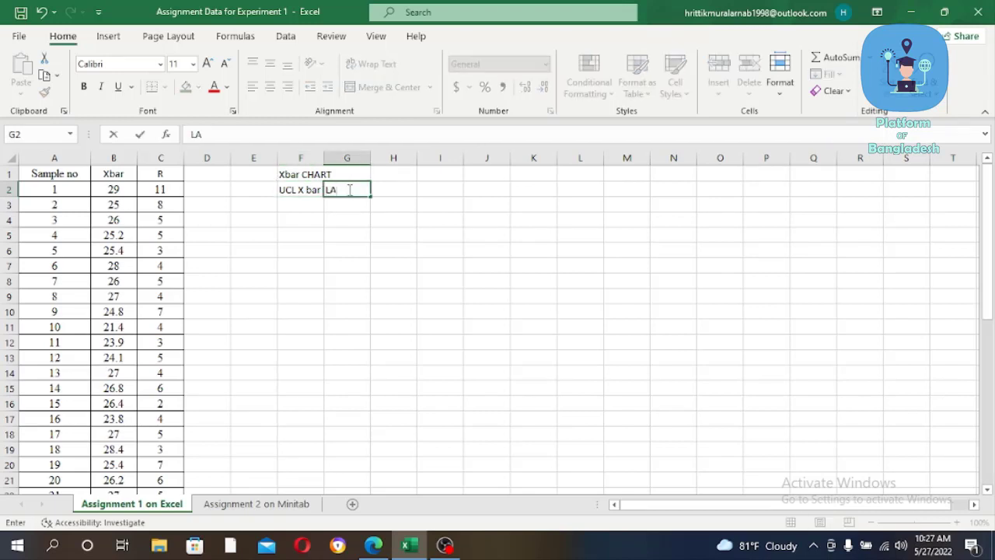
{"action": "type", "text": "C"}
{"action": "type", "text": " X"}
{"action": "key", "text": "BackSpace"}
{"action": "type", "text": "ar"}
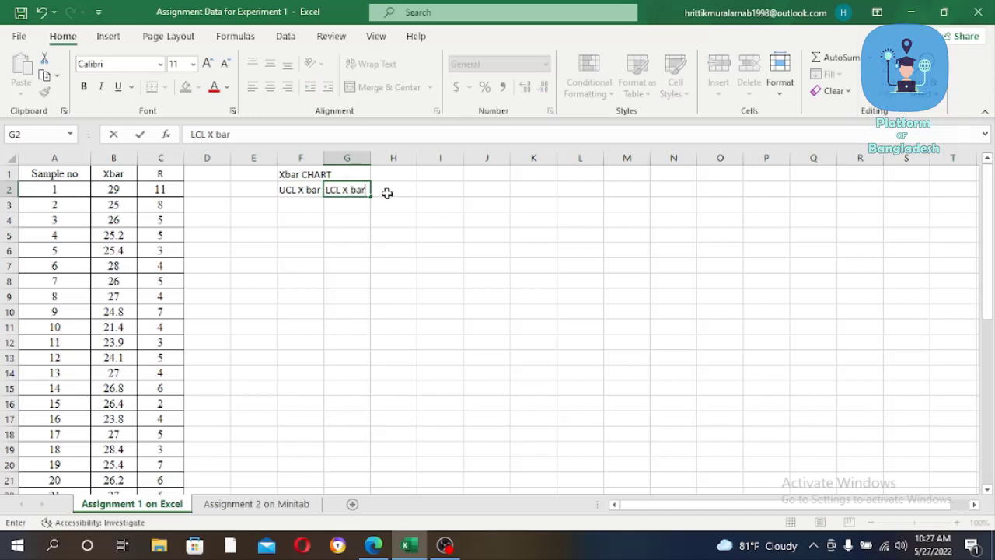
{"action": "left_click", "coordinate": [387, 191]}
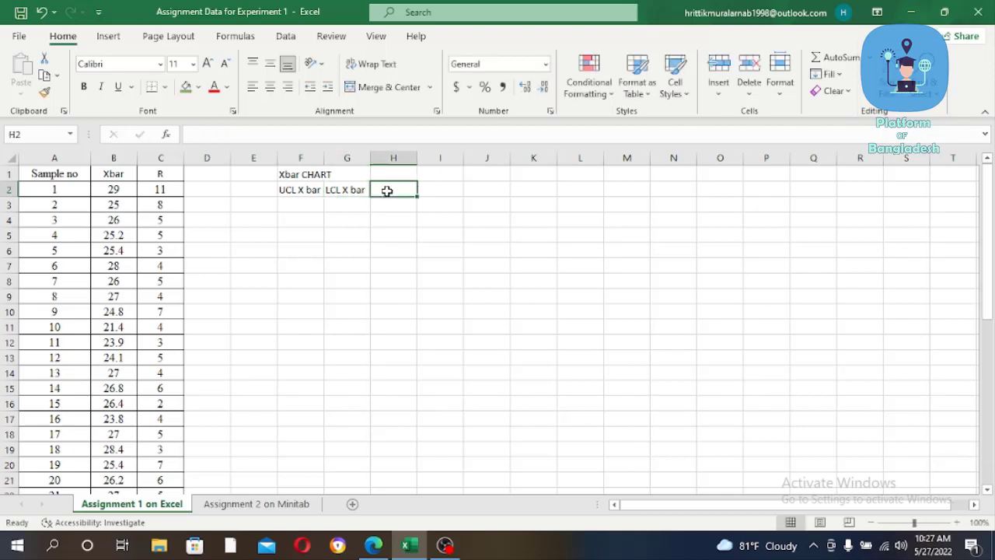
{"action": "type", "text": "X2 Bar"}
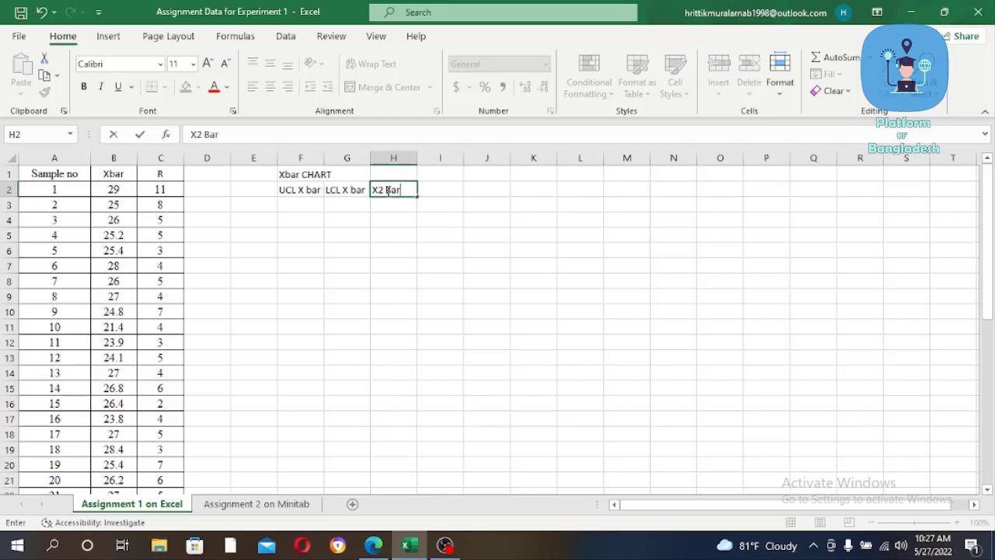
{"action": "key", "text": "Return"}
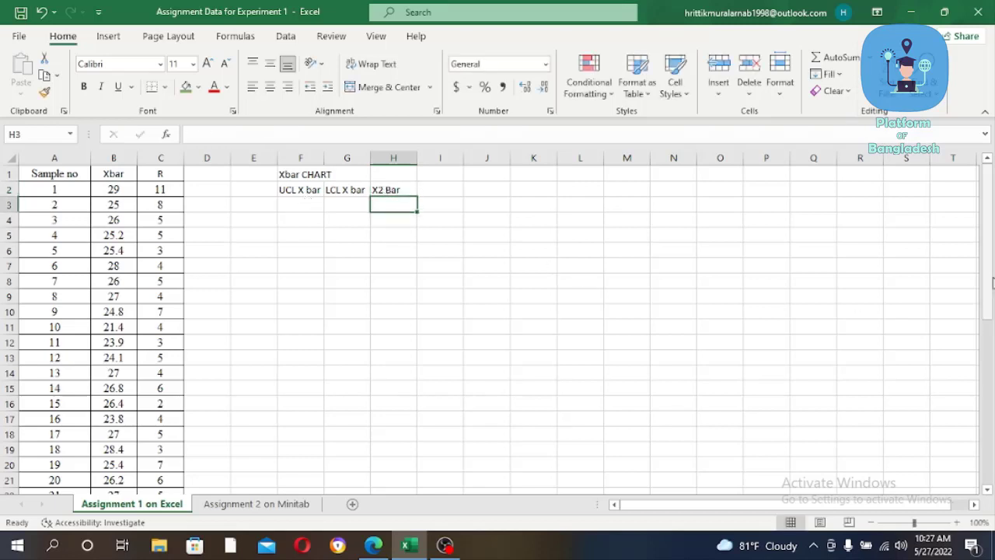
Copy the UCL X Bar value 29.39587 from B41
{"action": "left_click_drag", "start_coordinate": [988, 272], "coordinate": [993, 428]}
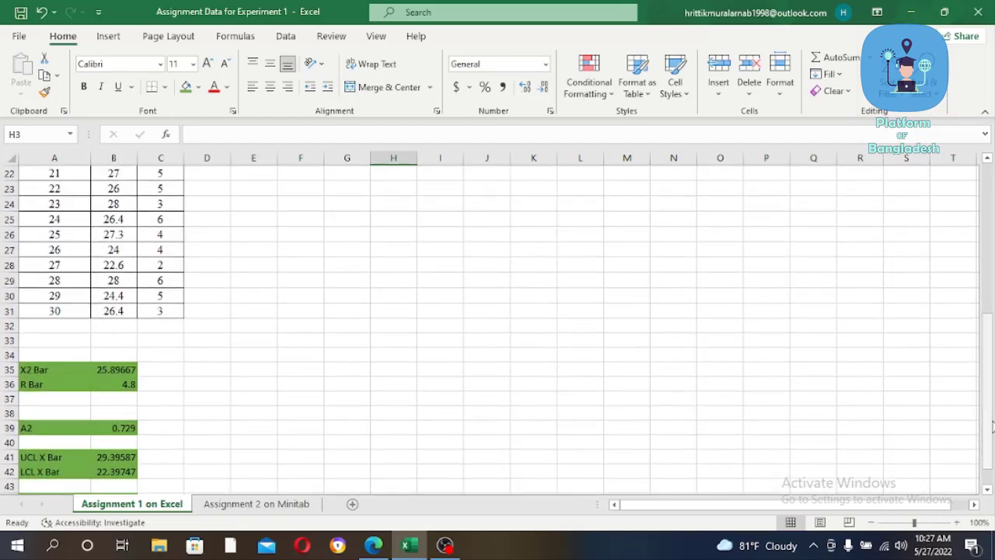
{"action": "left_click", "coordinate": [127, 461]}
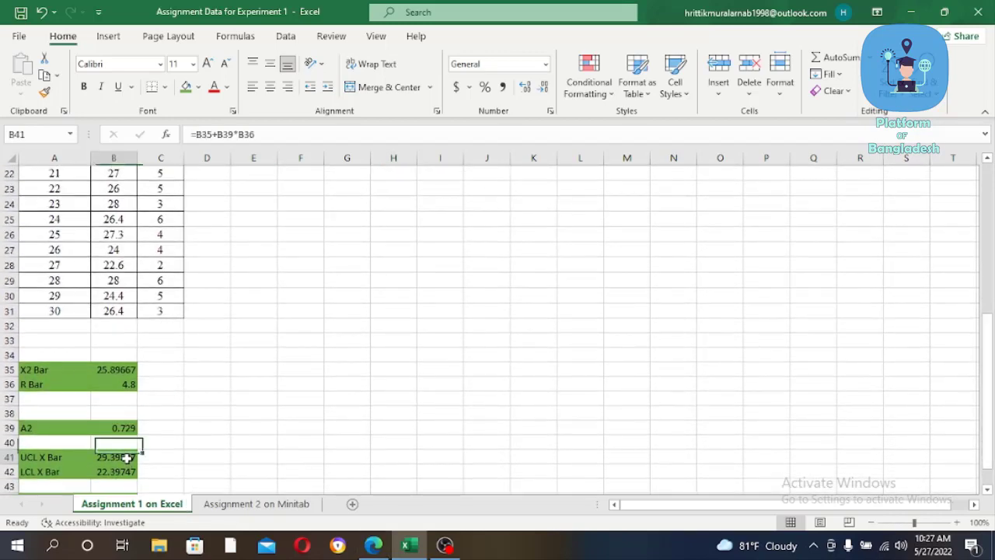
{"action": "right_click", "coordinate": [129, 462]}
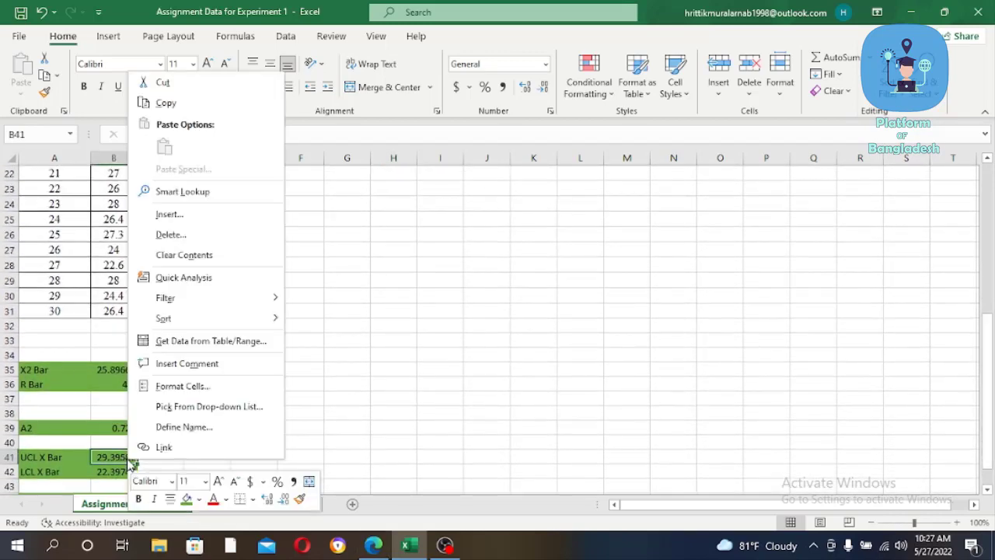
{"action": "left_click", "coordinate": [164, 102]}
Paste it as a plain value into F3 and fill it down to F32
{"action": "left_click_drag", "start_coordinate": [993, 379], "coordinate": [992, 228]}
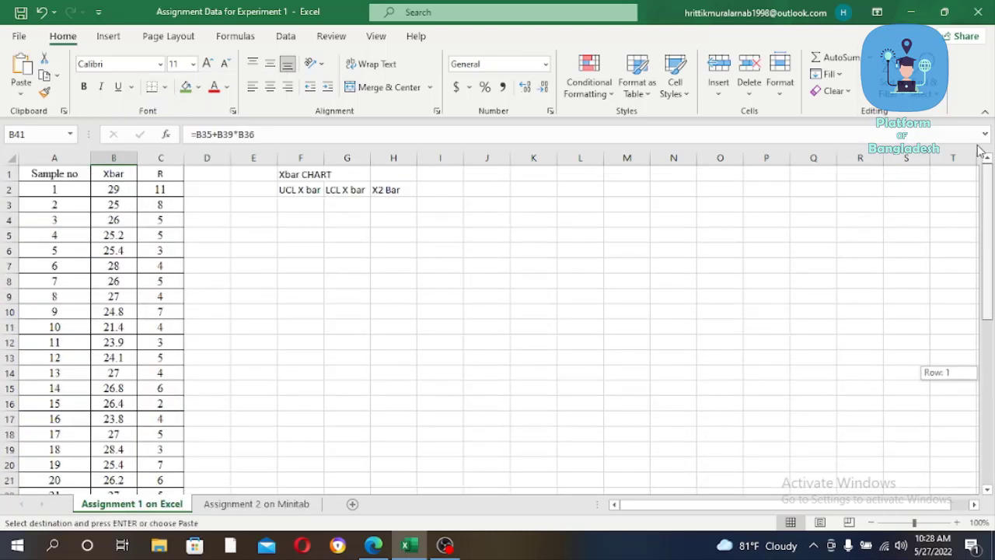
{"action": "left_click", "coordinate": [290, 204]}
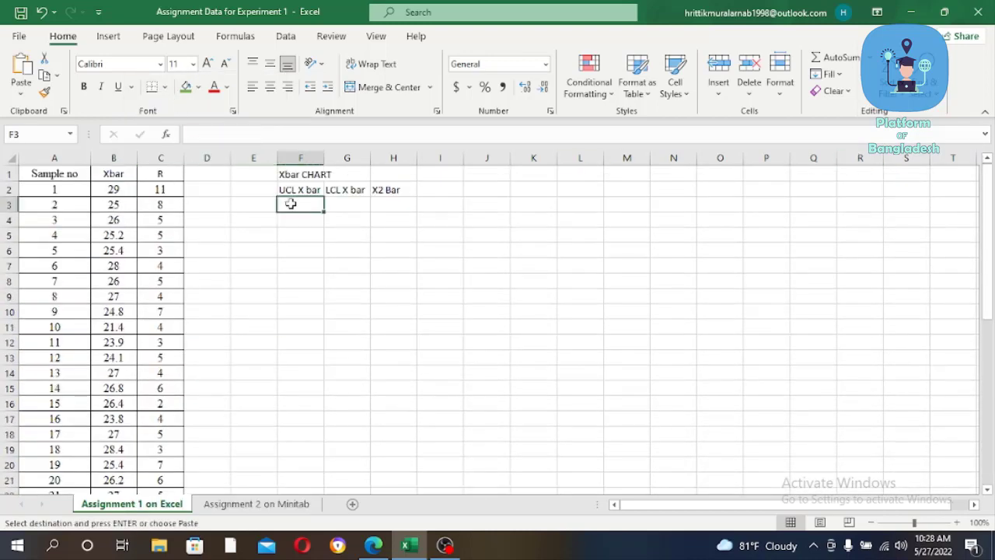
{"action": "right_click", "coordinate": [292, 209]}
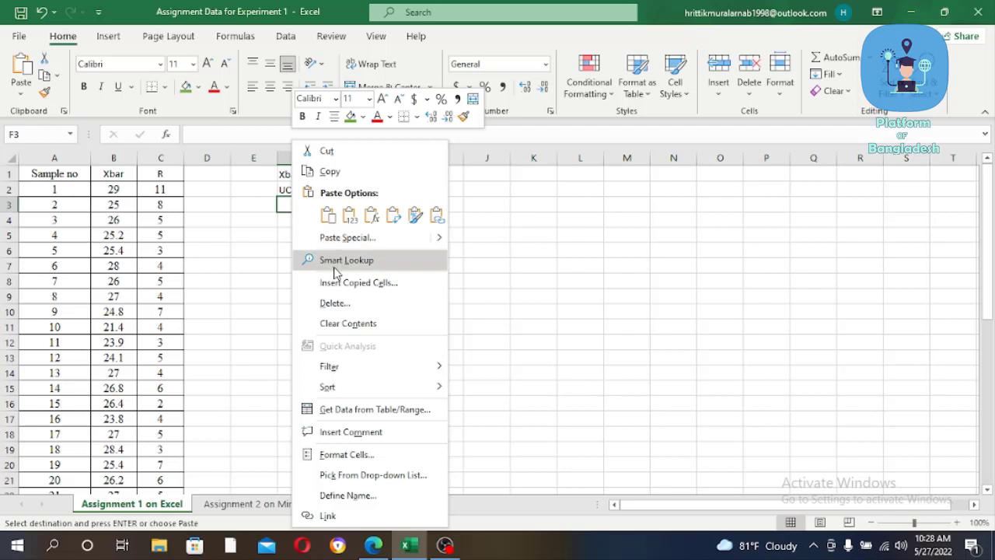
{"action": "left_click", "coordinate": [349, 218]}
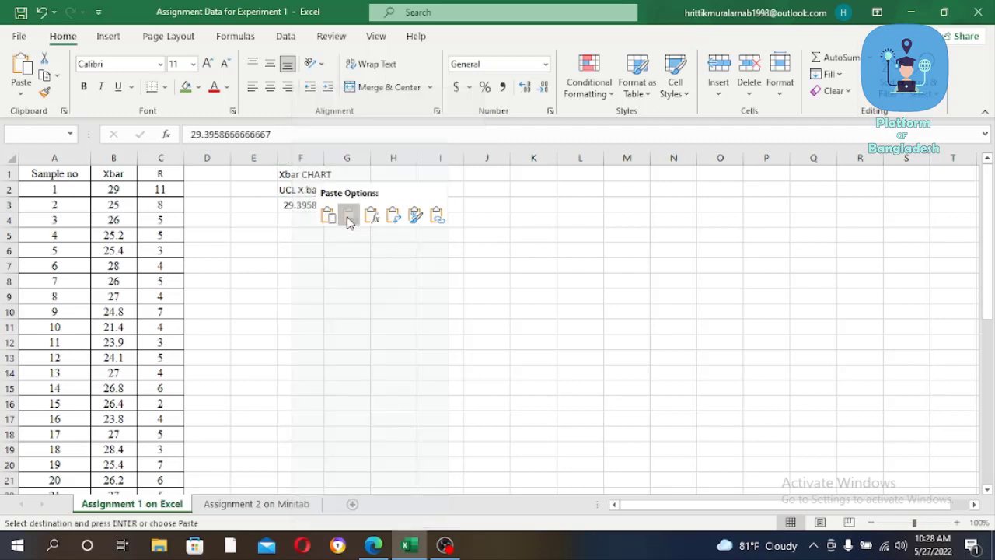
{"action": "mouse_move", "coordinate": [323, 212]}
{"action": "left_mouse_down"}
{"action": "mouse_move", "coordinate": [358, 506]}
{"action": "mouse_move", "coordinate": [328, 367]}
{"action": "left_mouse_up"}
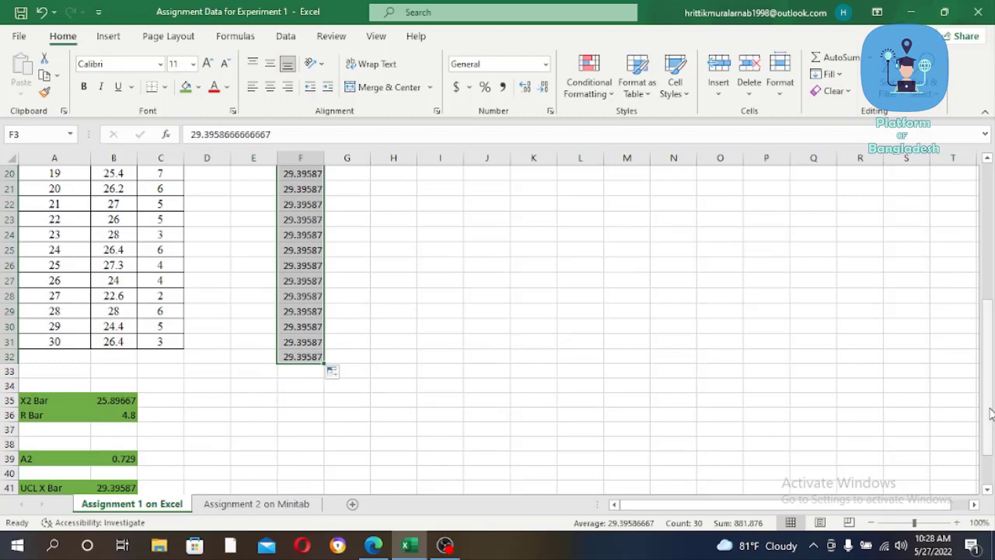
{"action": "left_click_drag", "start_coordinate": [993, 422], "coordinate": [993, 263]}
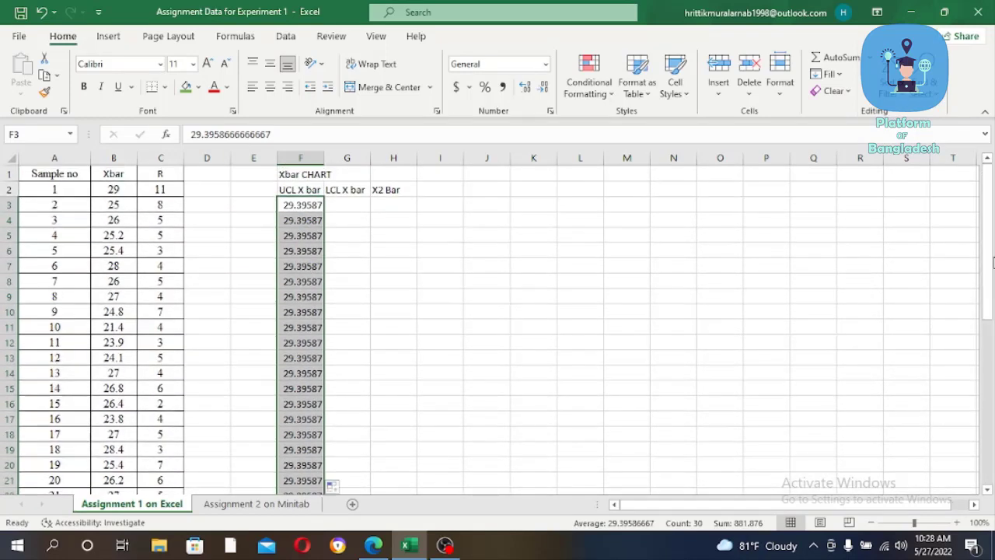
Copy the LCL X Bar value 22.39747 from B42
{"action": "left_click", "coordinate": [358, 206]}
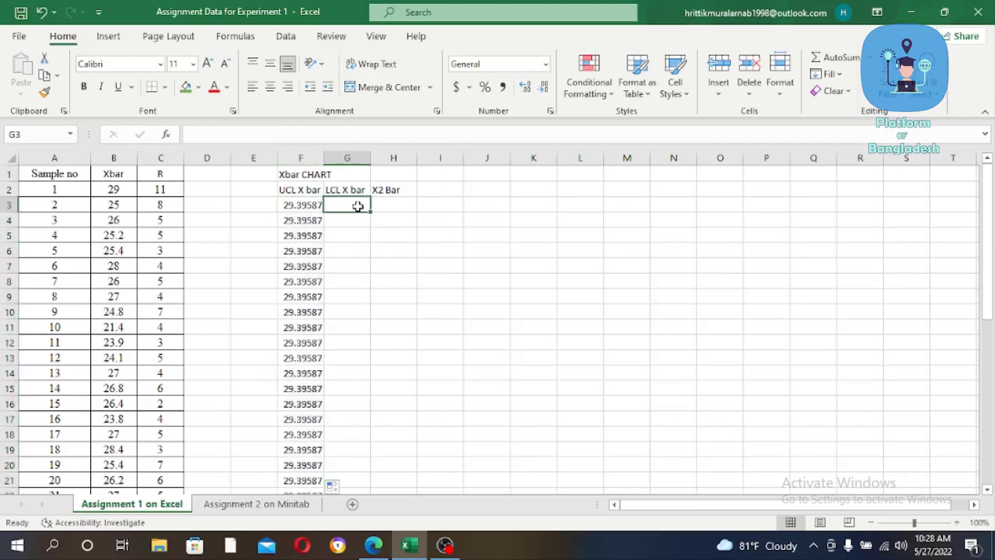
{"action": "left_click_drag", "start_coordinate": [988, 250], "coordinate": [987, 412]}
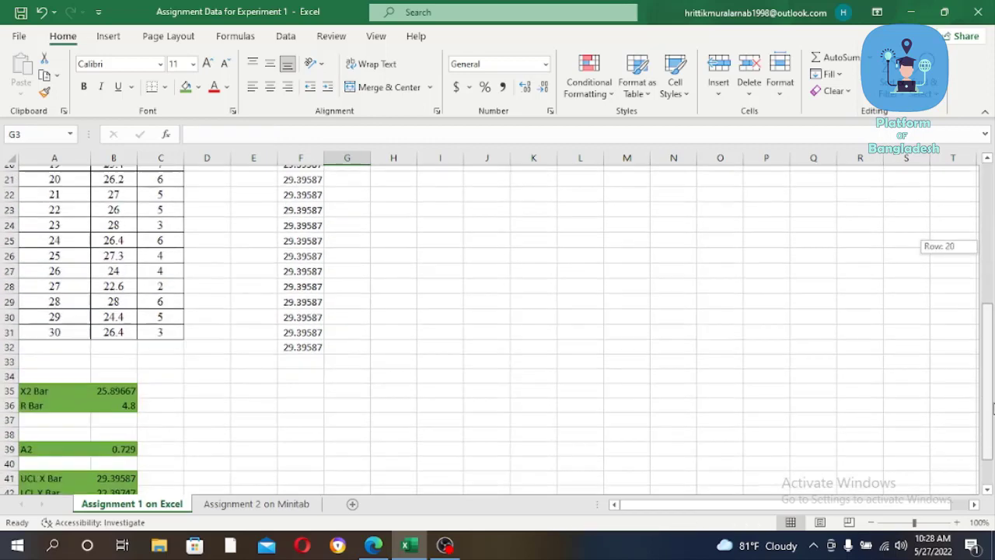
{"action": "left_click", "coordinate": [97, 441]}
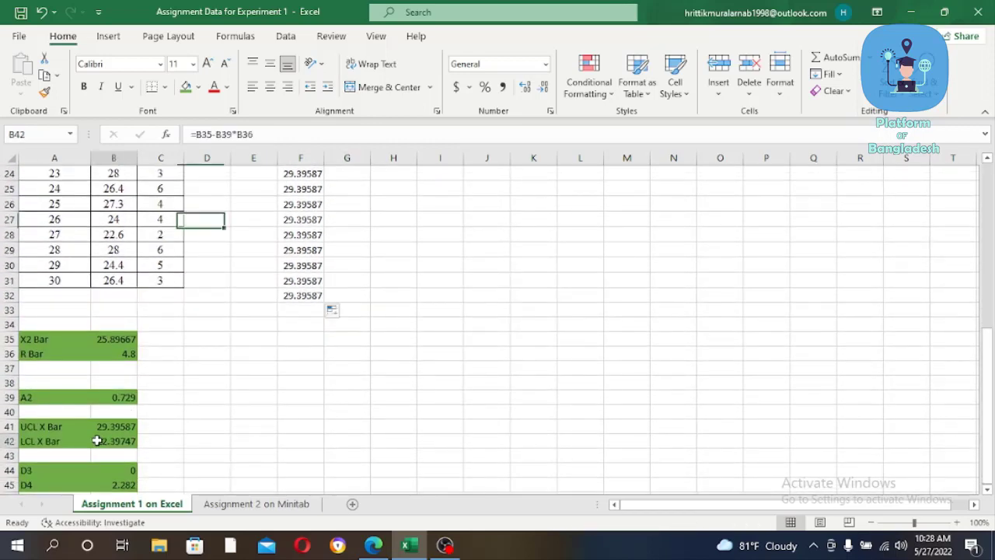
{"action": "right_click", "coordinate": [98, 443]}
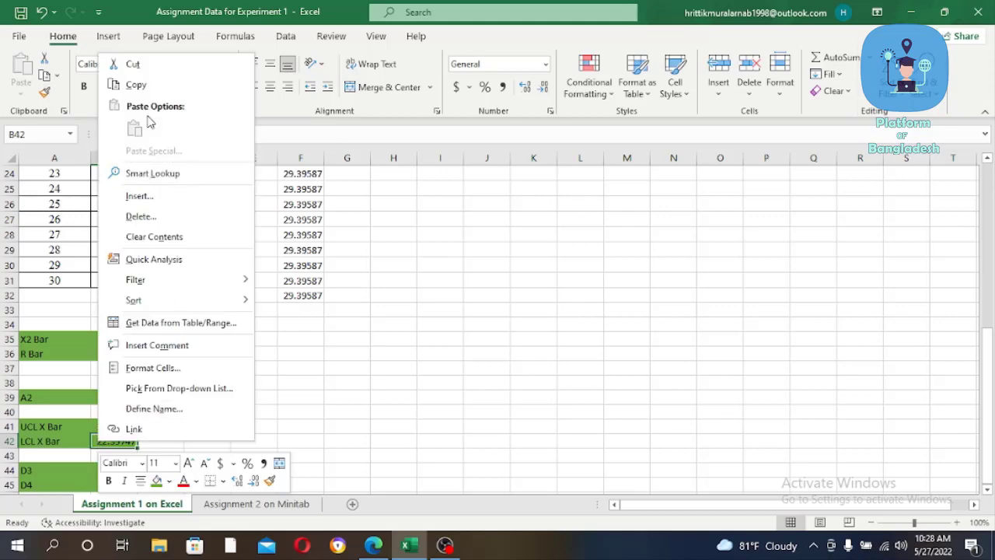
{"action": "left_click", "coordinate": [136, 84]}
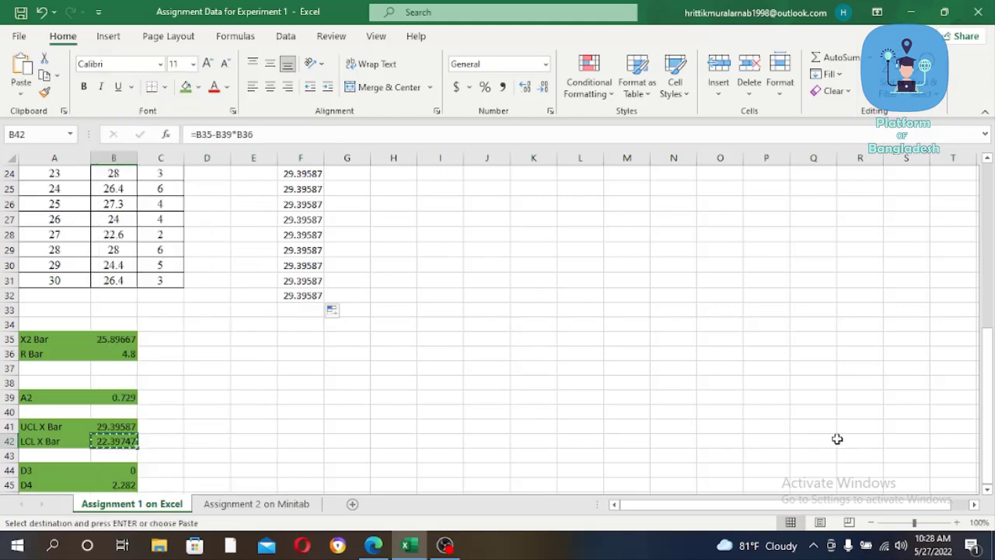
Paste it into G3 and fill it down to G32
{"action": "left_click_drag", "start_coordinate": [987, 373], "coordinate": [962, 199]}
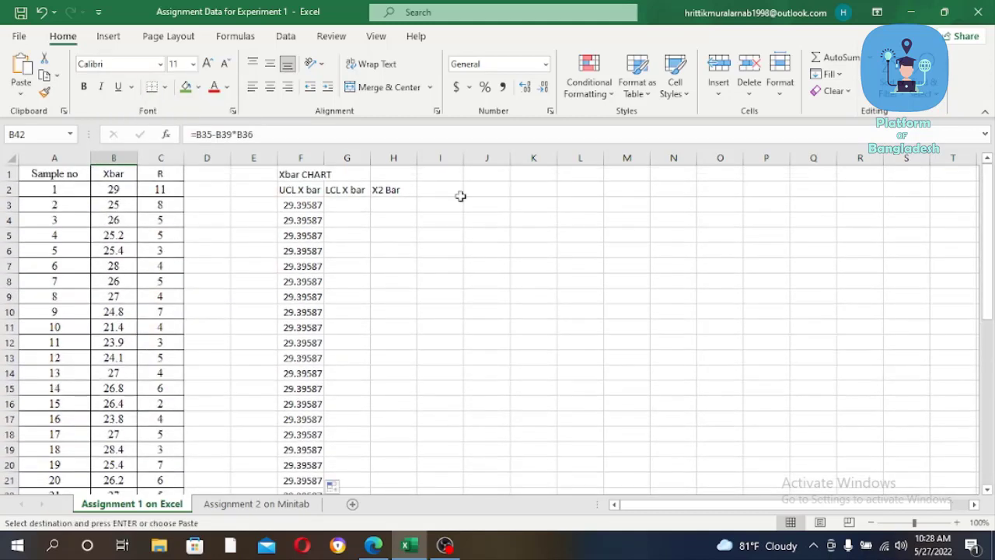
{"action": "left_click", "coordinate": [339, 207]}
{"action": "right_click", "coordinate": [341, 208]}
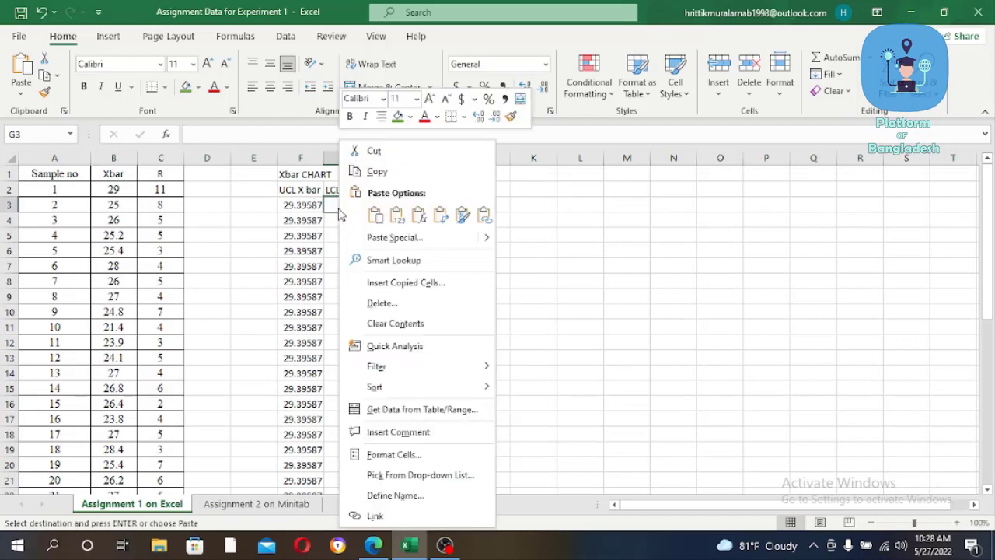
{"action": "left_click", "coordinate": [405, 214]}
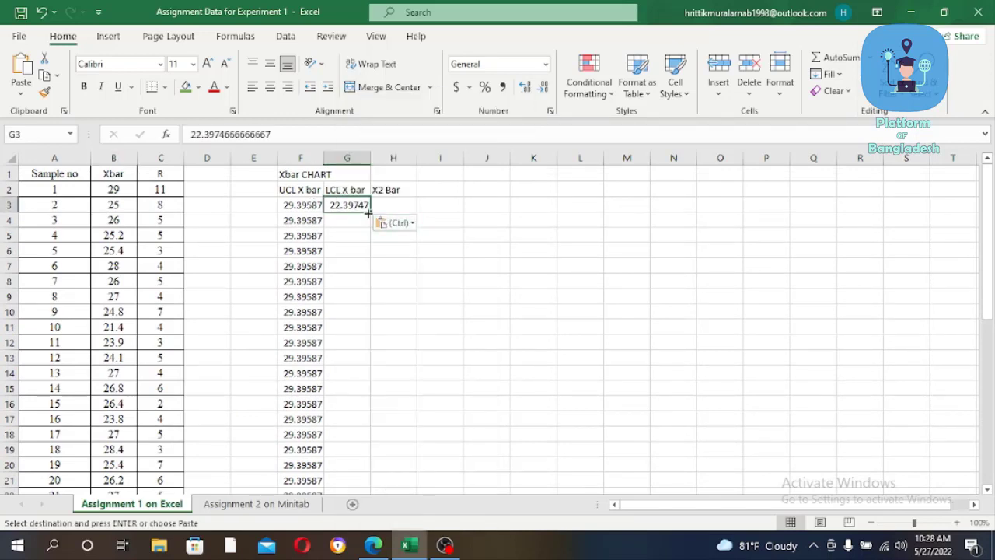
{"action": "mouse_move", "coordinate": [368, 213]}
{"action": "left_mouse_down"}
{"action": "mouse_move", "coordinate": [392, 523]}
{"action": "mouse_move", "coordinate": [370, 394]}
{"action": "left_mouse_up"}
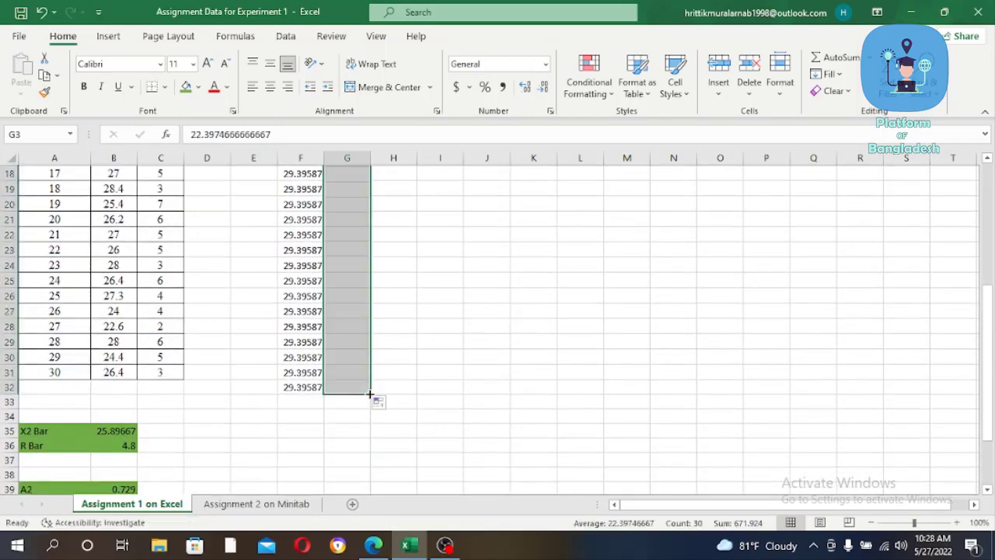
Copy the X2 Bar average 25.89667 from B35
{"action": "left_click", "coordinate": [117, 434]}
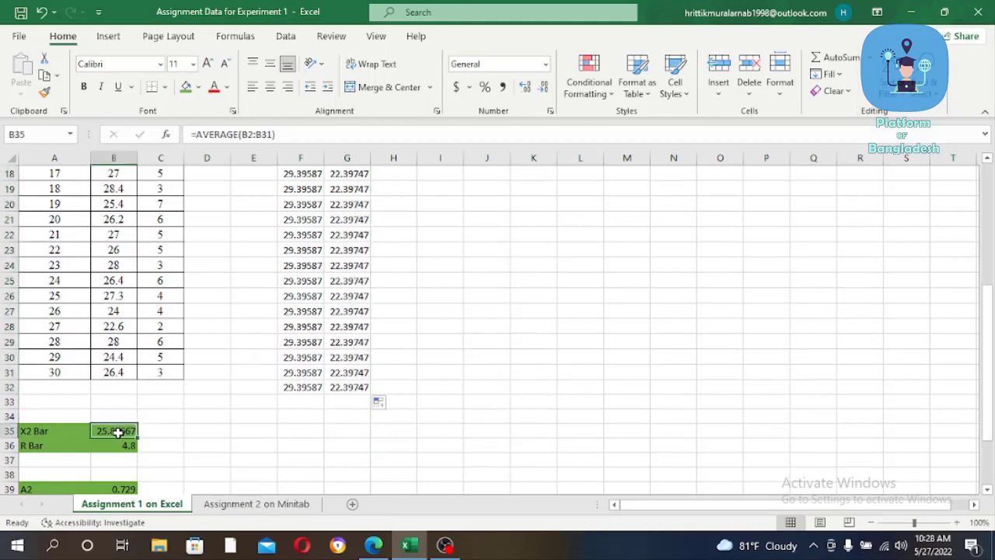
{"action": "right_click", "coordinate": [119, 437]}
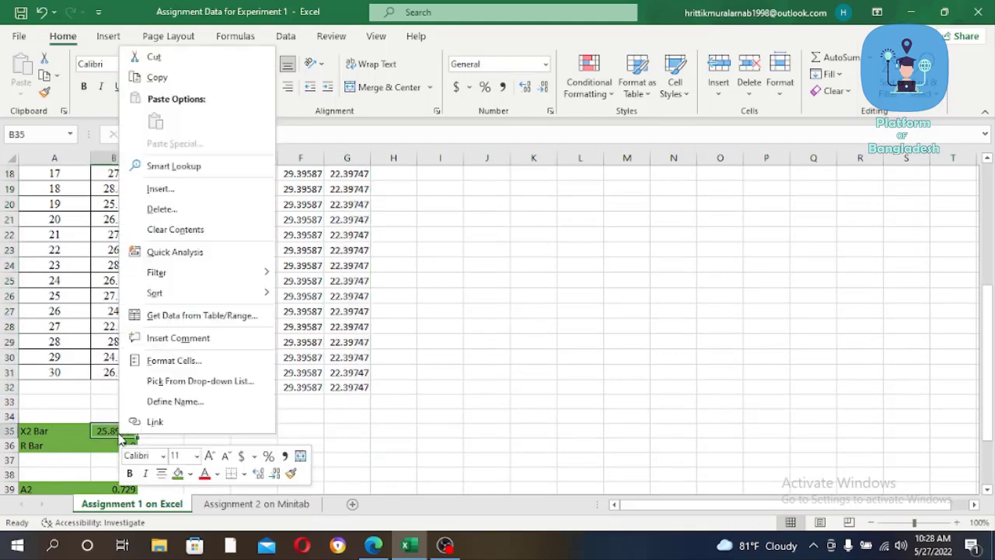
{"action": "left_click", "coordinate": [175, 77]}
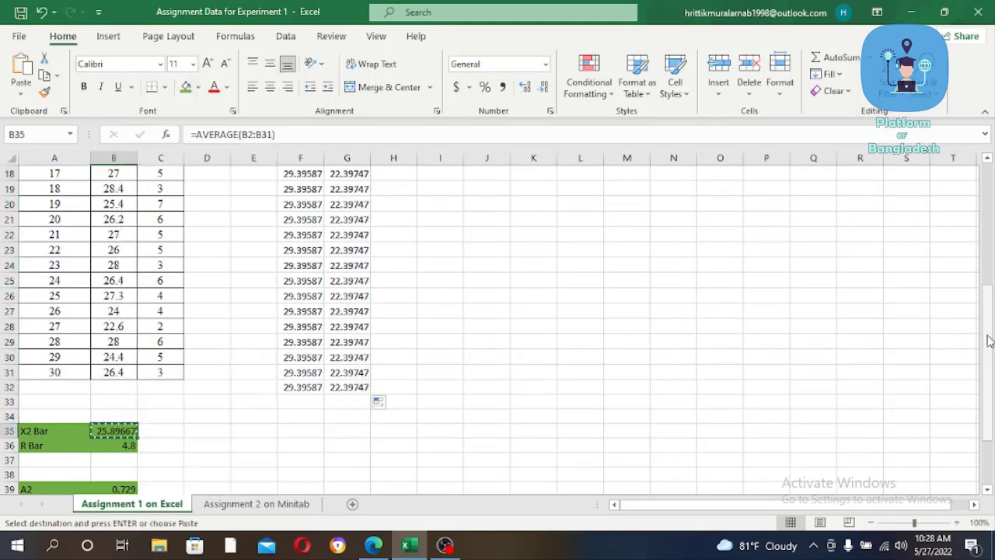
Paste it into H3 and fill it down through H32
{"action": "left_click_drag", "start_coordinate": [989, 341], "coordinate": [989, 323]}
{"action": "left_click", "coordinate": [393, 208]}
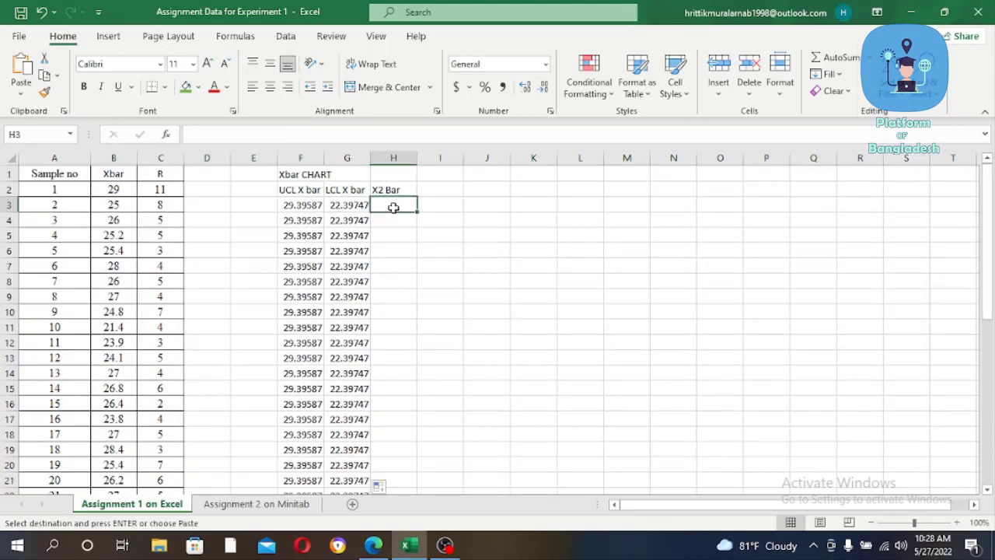
{"action": "right_click", "coordinate": [395, 211]}
{"action": "left_click", "coordinate": [452, 216]}
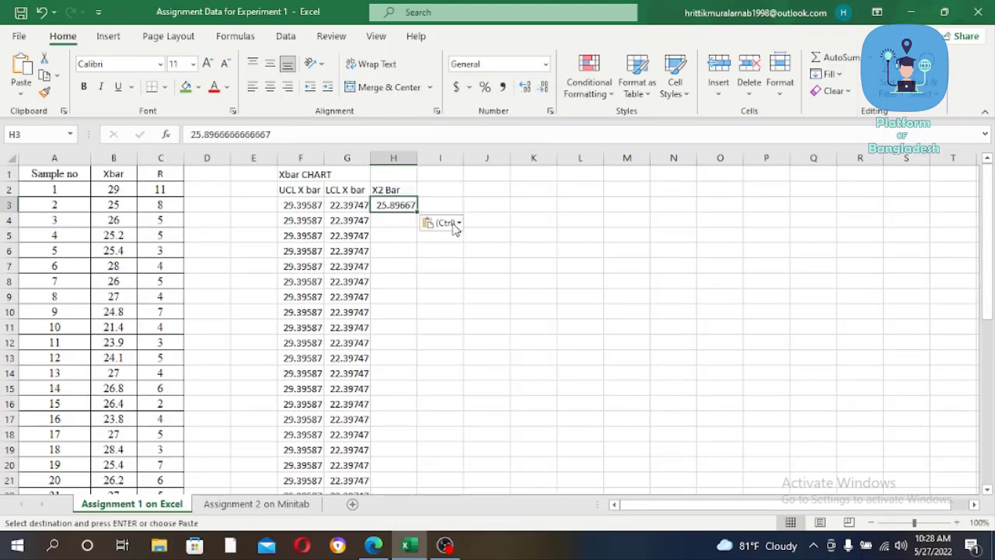
{"action": "mouse_move", "coordinate": [419, 212]}
{"action": "left_mouse_down"}
{"action": "mouse_move", "coordinate": [422, 508]}
{"action": "mouse_move", "coordinate": [413, 475]}
{"action": "left_mouse_up"}
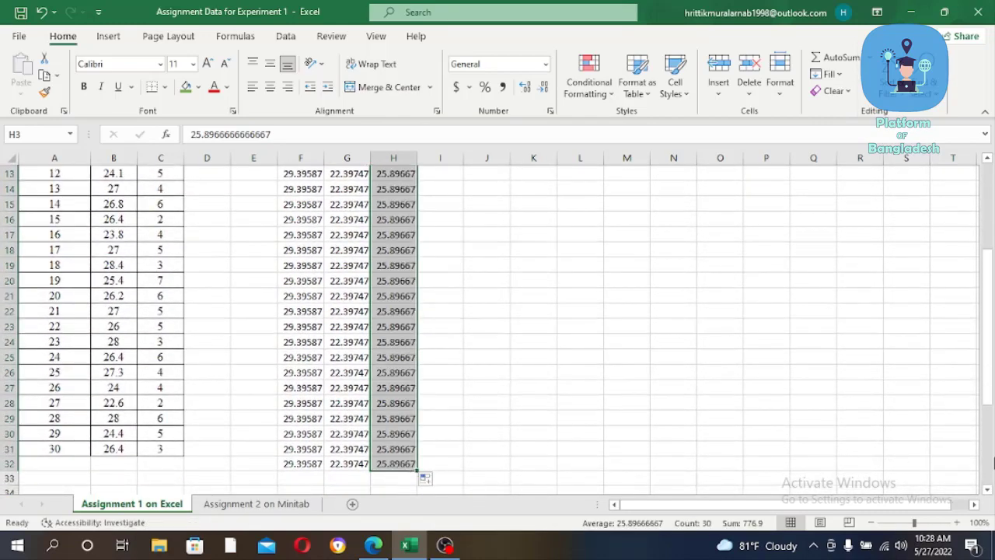
{"action": "left_click_drag", "start_coordinate": [989, 418], "coordinate": [989, 331]}
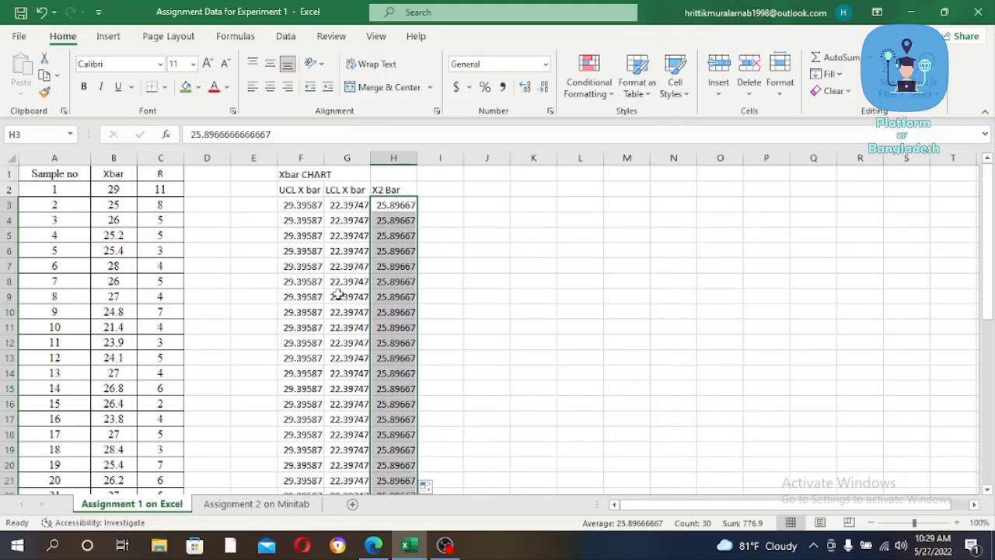
{"action": "left_click", "coordinate": [280, 204]}
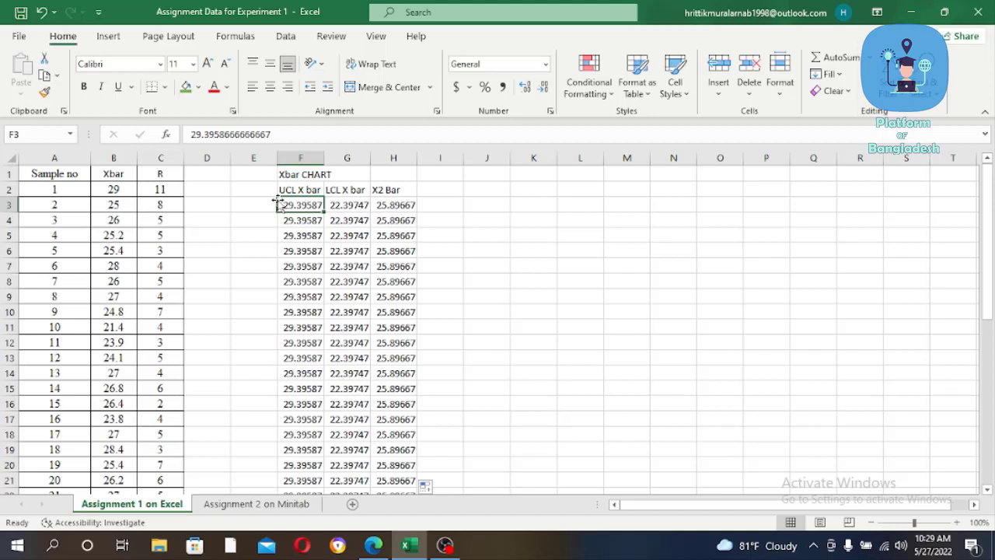
{"action": "mouse_move", "coordinate": [280, 201]}
{"action": "left_mouse_down"}
{"action": "mouse_move", "coordinate": [397, 371]}
{"action": "mouse_move", "coordinate": [288, 209]}
{"action": "left_mouse_up"}
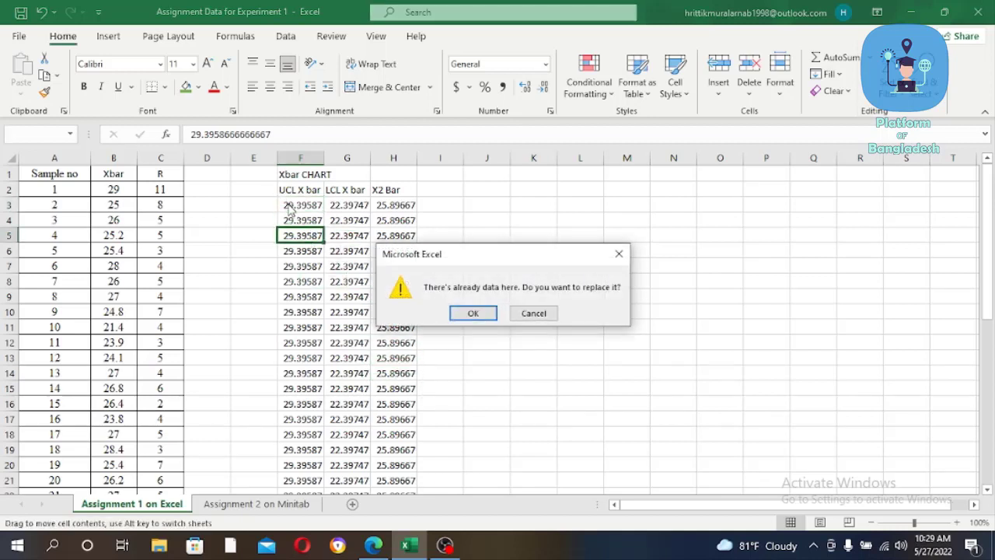
{"action": "left_click", "coordinate": [534, 314]}
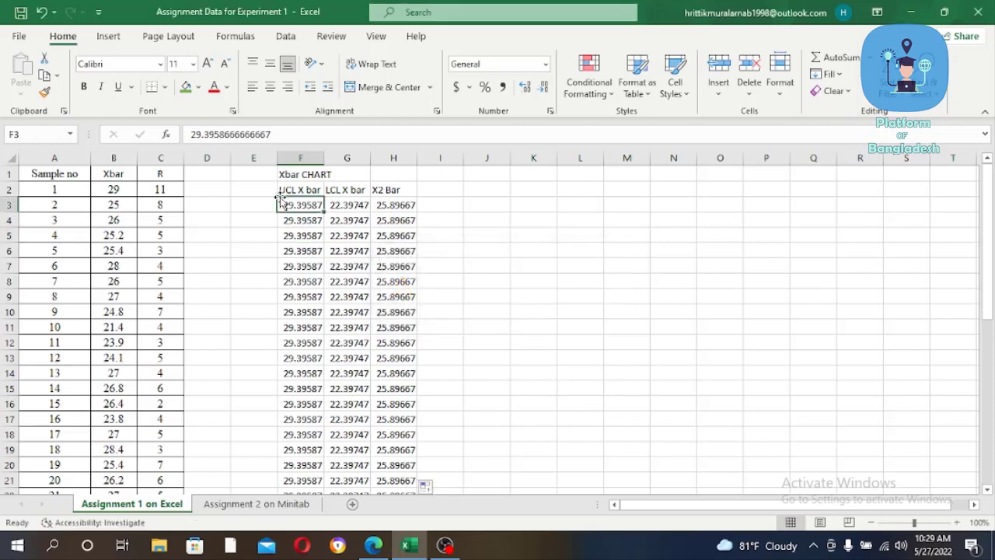
{"action": "left_click_drag", "start_coordinate": [274, 192], "coordinate": [282, 241]}
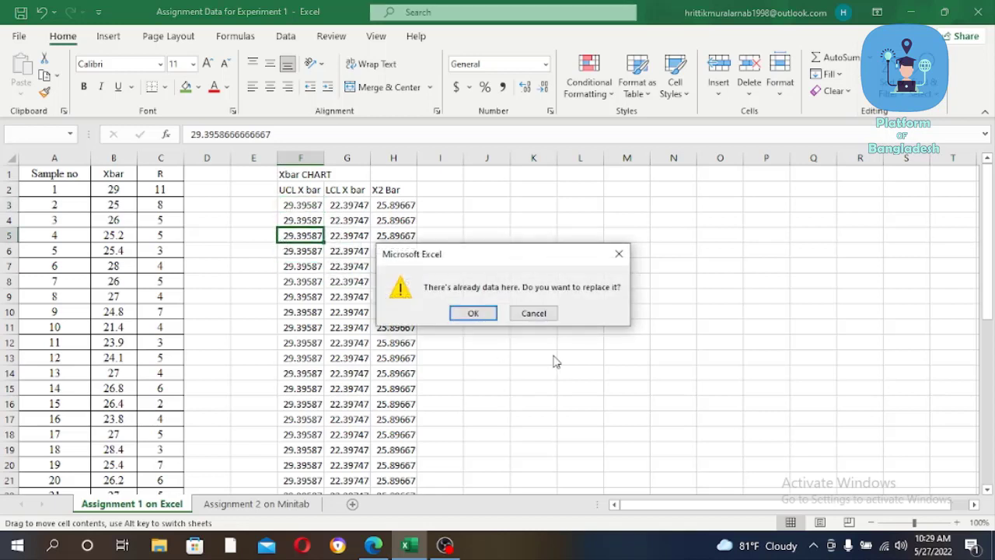
{"action": "left_click", "coordinate": [539, 312]}
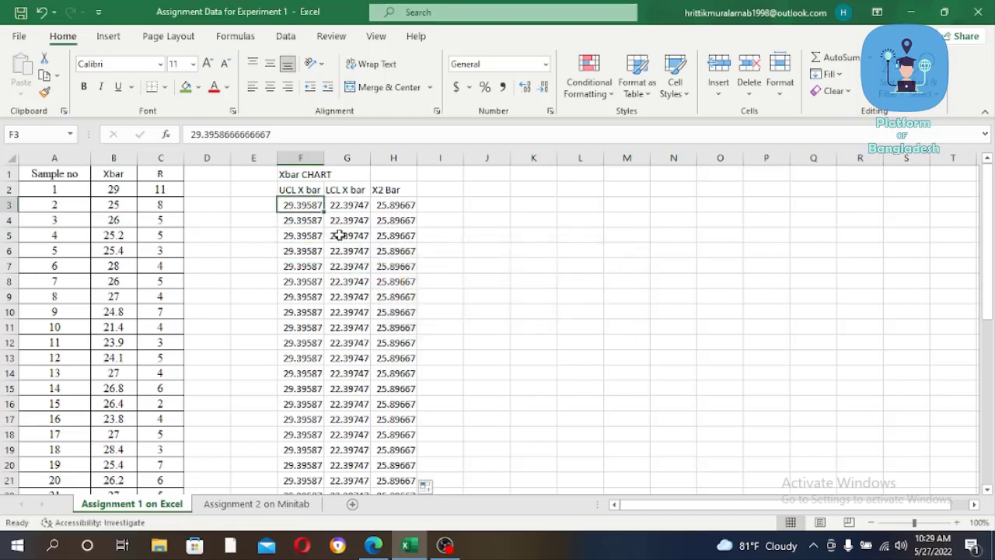
{"action": "mouse_move", "coordinate": [324, 212]}
{"action": "left_mouse_down"}
{"action": "mouse_move", "coordinate": [389, 331]}
{"action": "mouse_move", "coordinate": [284, 190]}
{"action": "mouse_move", "coordinate": [432, 451]}
{"action": "mouse_move", "coordinate": [393, 523]}
{"action": "mouse_move", "coordinate": [409, 432]}
{"action": "left_mouse_up"}
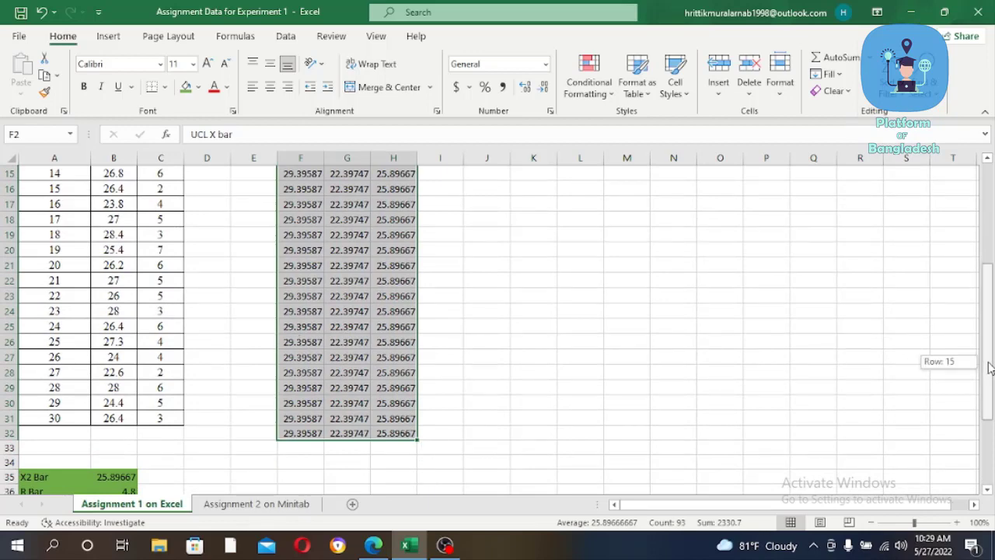
Select the Xbar column in B, then Ctrl-add the UCL X bar, LCL X bar and X2 Bar columns F2:H32
{"action": "left_click_drag", "start_coordinate": [986, 362], "coordinate": [986, 262]}
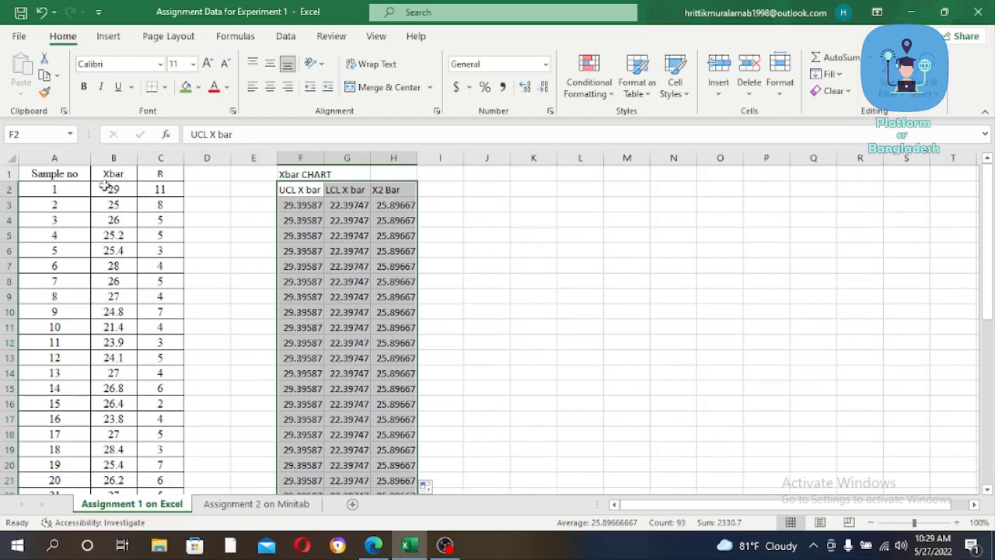
{"action": "mouse_move", "coordinate": [96, 185]}
{"action": "left_mouse_down"}
{"action": "mouse_move", "coordinate": [138, 403]}
{"action": "mouse_move", "coordinate": [137, 498]}
{"action": "left_mouse_up"}
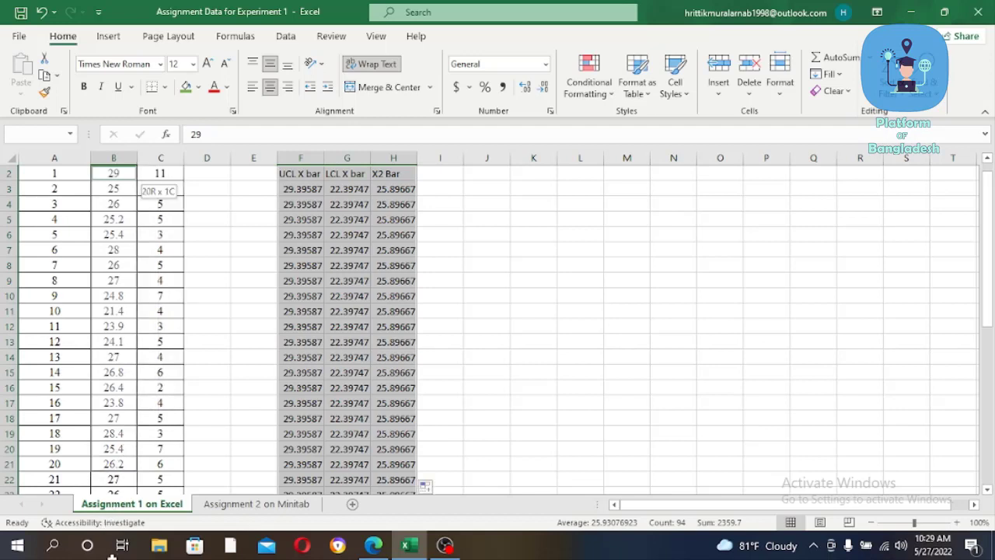
{"action": "key", "text": "Escape"}
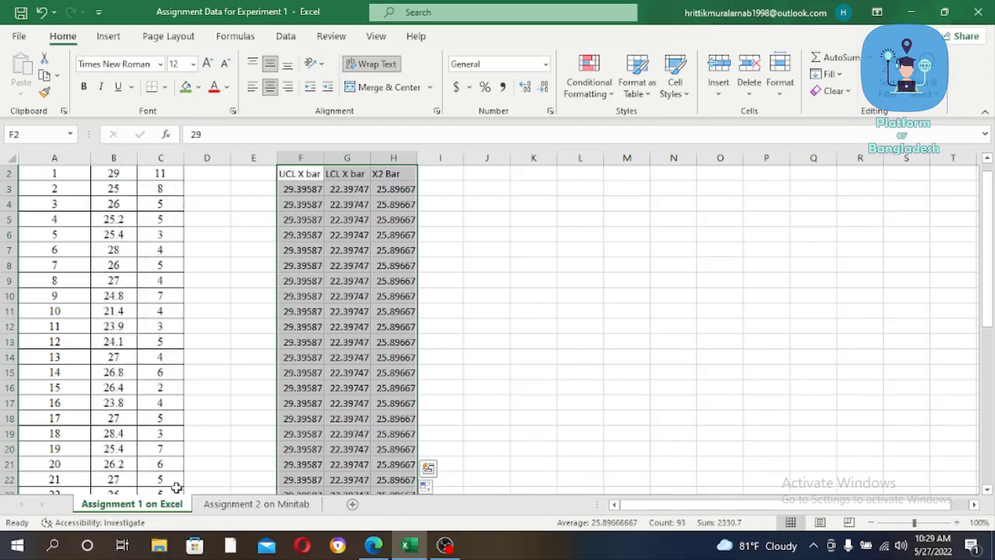
{"action": "scroll", "coordinate": [988, 326], "scroll_direction": "up", "scroll_amount": 1}
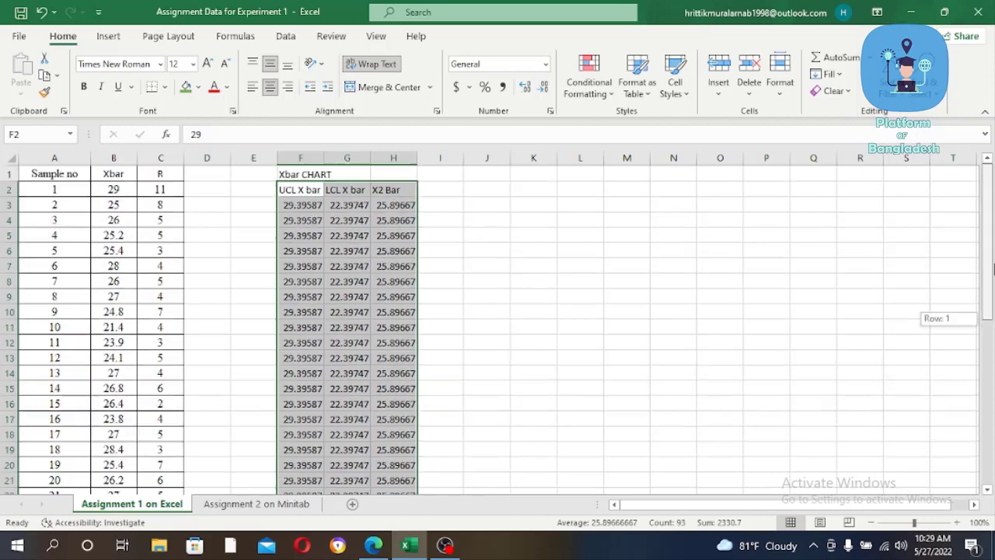
{"action": "left_click_drag", "start_coordinate": [89, 177], "coordinate": [105, 200]}
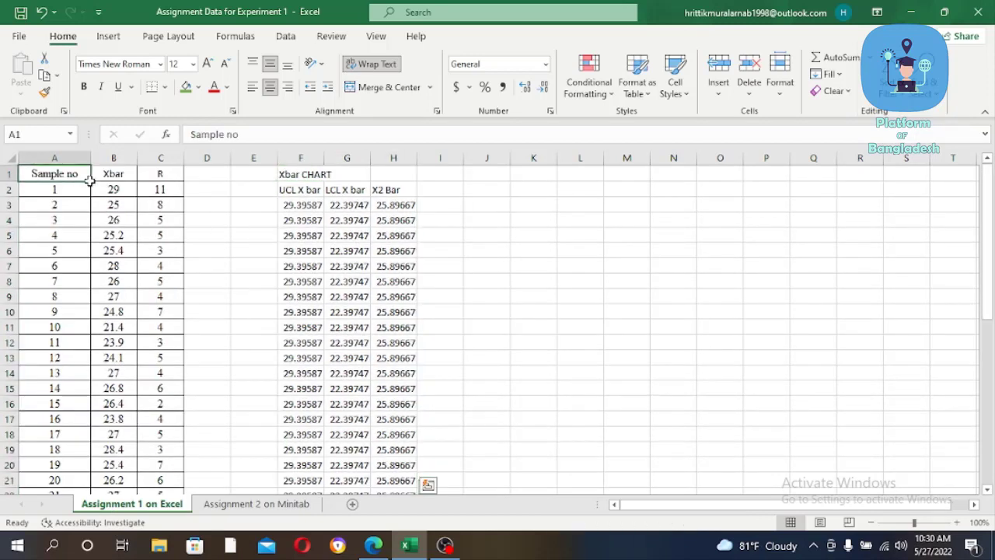
{"action": "left_click", "coordinate": [98, 180]}
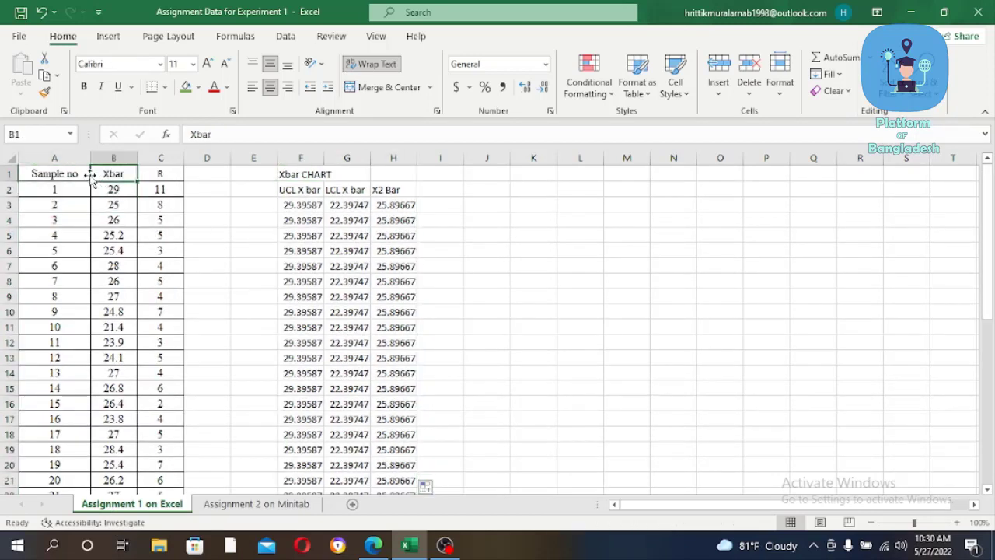
{"action": "mouse_move", "coordinate": [93, 187]}
{"action": "left_mouse_down"}
{"action": "mouse_move", "coordinate": [150, 449]}
{"action": "mouse_move", "coordinate": [120, 527]}
{"action": "mouse_move", "coordinate": [131, 373]}
{"action": "left_mouse_up"}
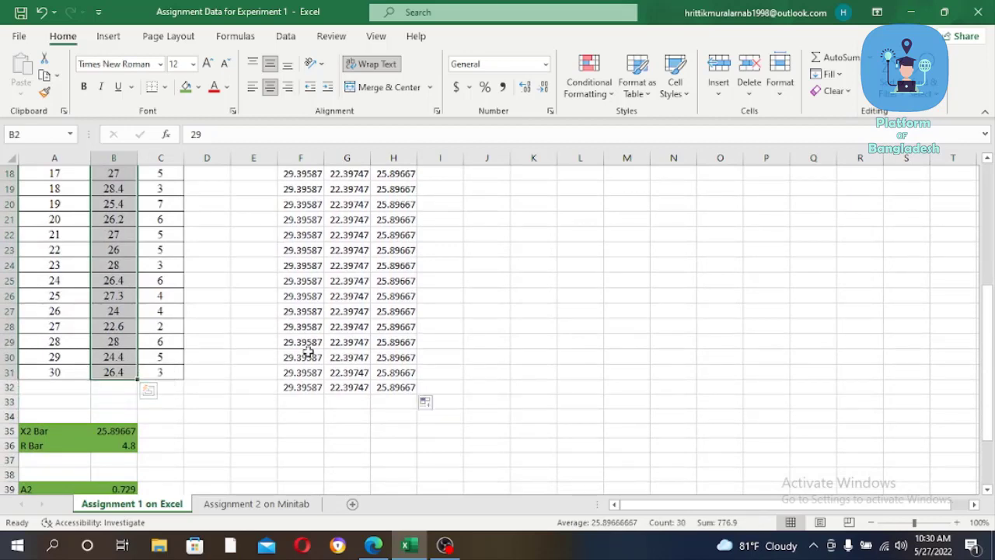
{"action": "left_click_drag", "start_coordinate": [988, 358], "coordinate": [991, 184]}
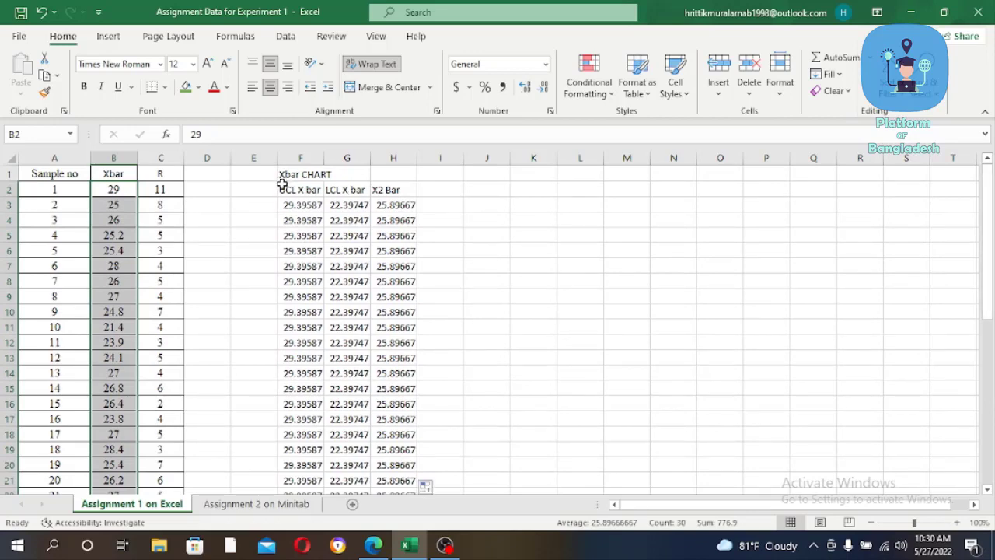
{"action": "mouse_move", "coordinate": [283, 187]}
{"action": "left_mouse_down"}
{"action": "mouse_move", "coordinate": [402, 494]}
{"action": "mouse_move", "coordinate": [400, 448]}
{"action": "left_mouse_up"}
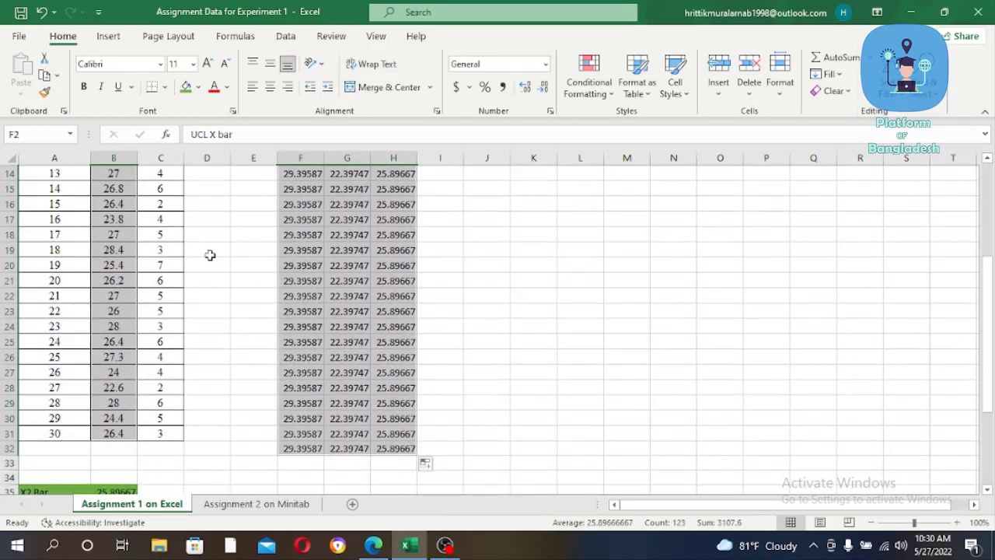
Insert a Line with Markers chart from the selected Xbar, UCL, LCL and X2 Bar data
{"action": "left_click", "coordinate": [109, 36]}
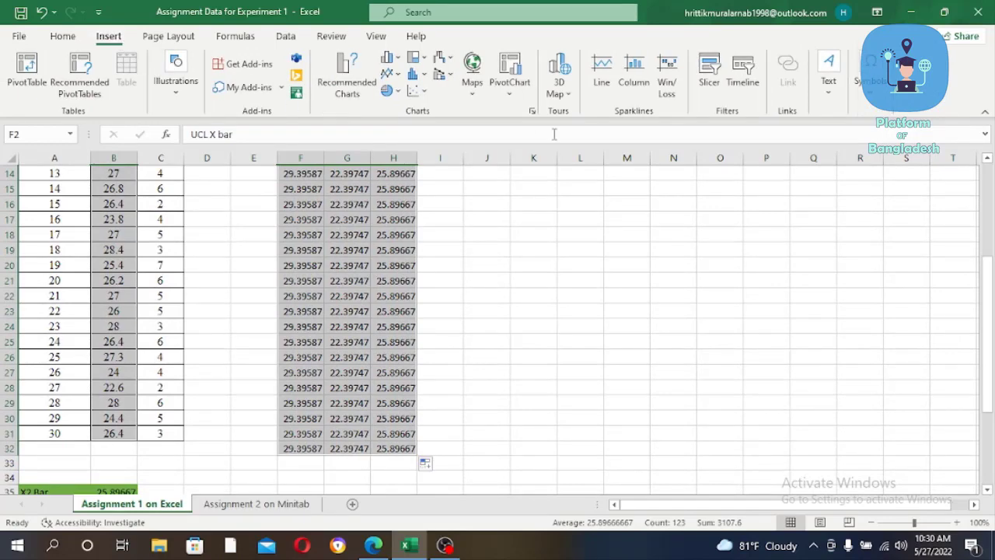
{"action": "left_click", "coordinate": [389, 73]}
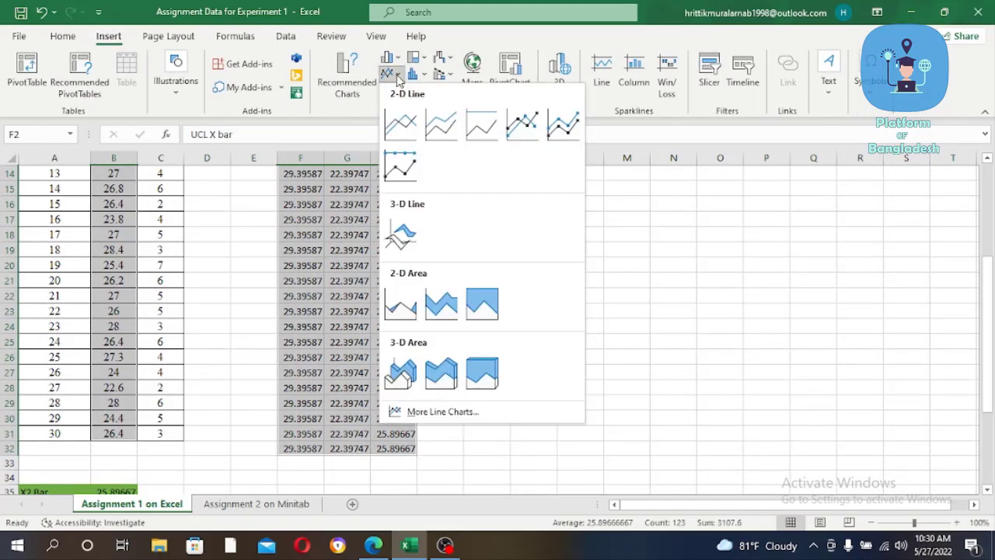
{"action": "left_click", "coordinate": [524, 126]}
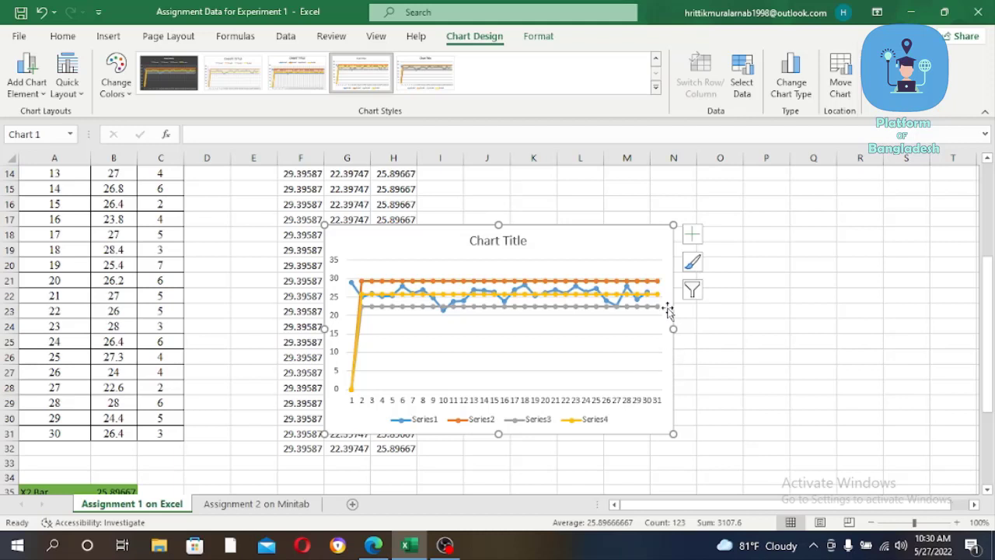
Adjust the chart's height and plot area and move it right and down on the sheet
{"action": "left_click_drag", "start_coordinate": [499, 224], "coordinate": [499, 201]}
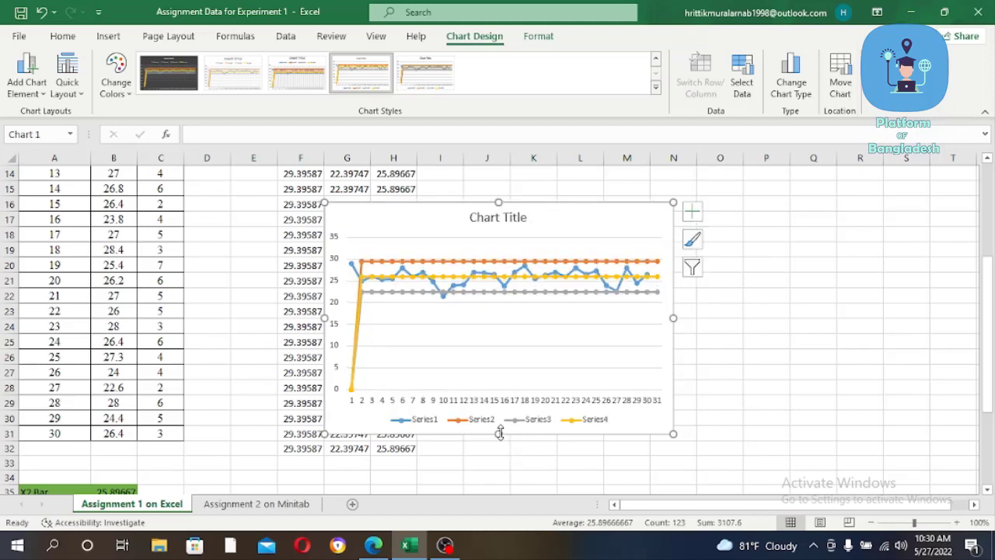
{"action": "left_click", "coordinate": [646, 362]}
{"action": "left_click_drag", "start_coordinate": [666, 360], "coordinate": [672, 387]}
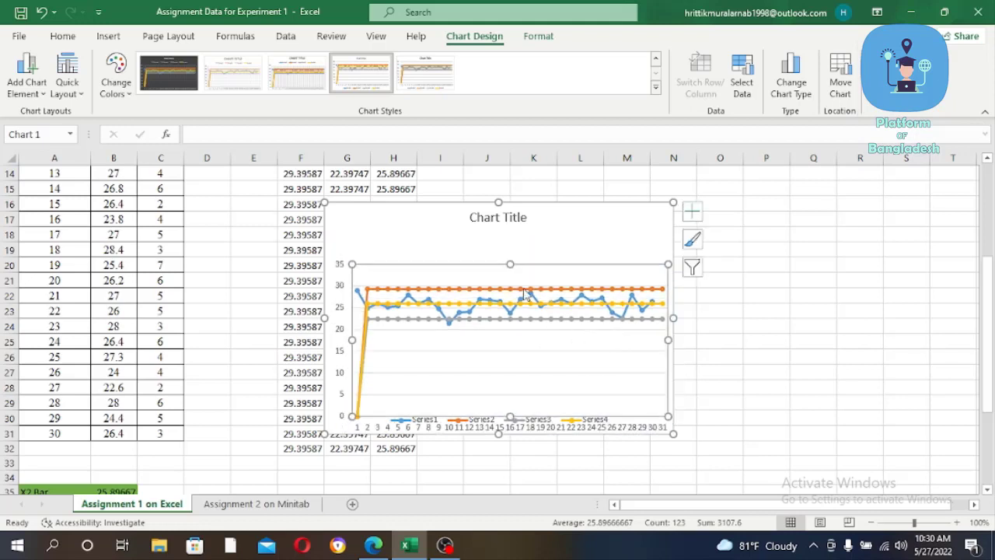
{"action": "left_click_drag", "start_coordinate": [510, 340], "coordinate": [500, 317]}
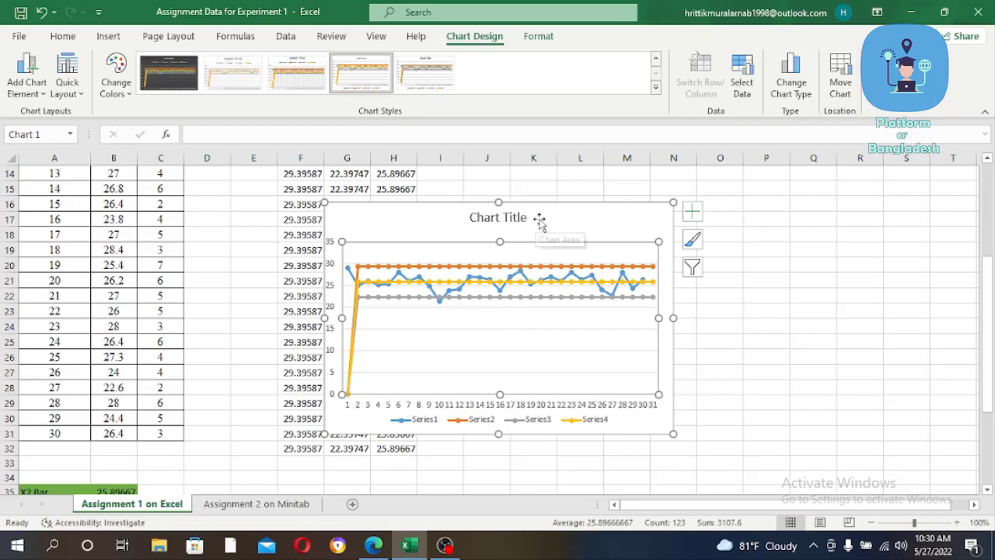
{"action": "mouse_move", "coordinate": [535, 225]}
{"action": "left_mouse_down"}
{"action": "mouse_move", "coordinate": [709, 262]}
{"action": "mouse_move", "coordinate": [661, 263]}
{"action": "left_mouse_up"}
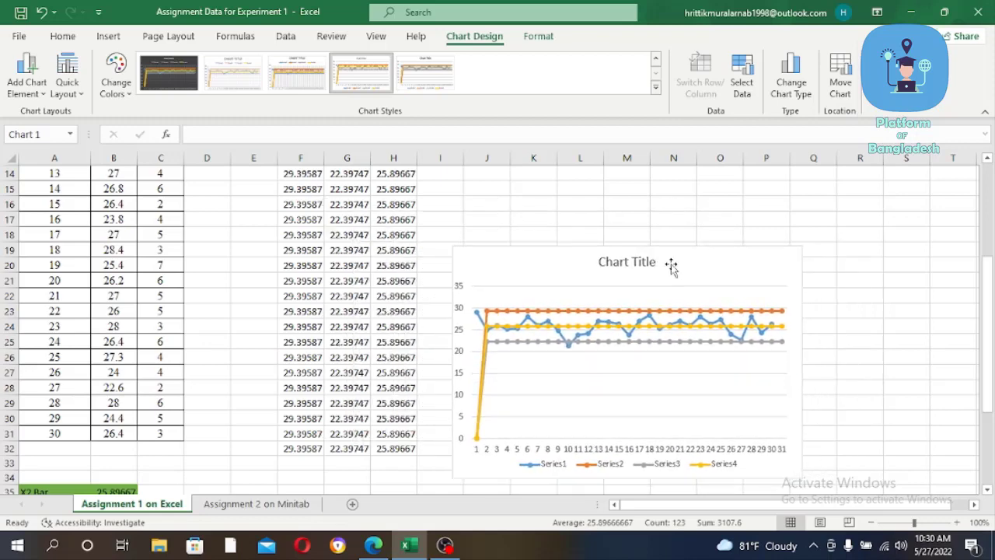
Shrink the chart to a smaller size below the columns and select its placeholder title
{"action": "left_click_drag", "start_coordinate": [988, 335], "coordinate": [992, 409]}
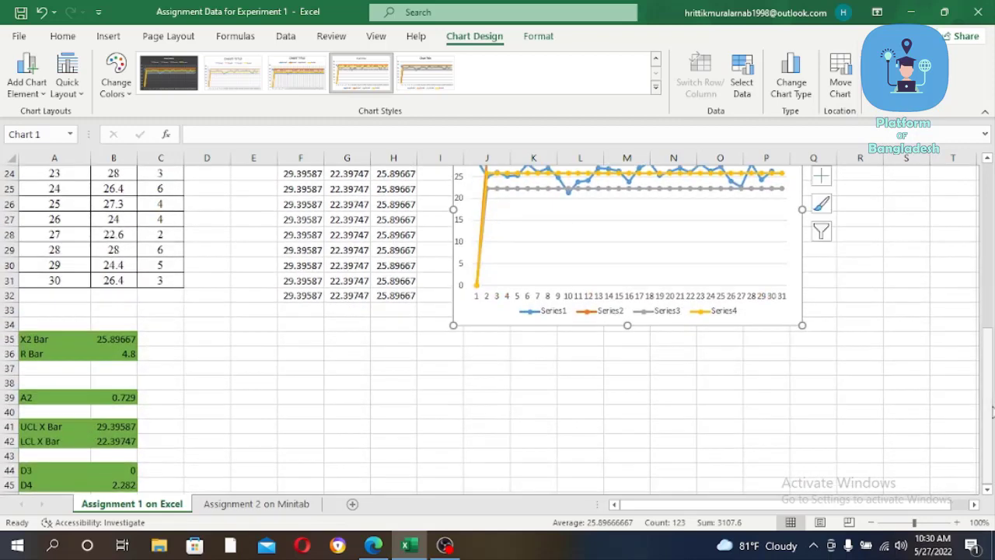
{"action": "left_click_drag", "start_coordinate": [762, 316], "coordinate": [550, 509]}
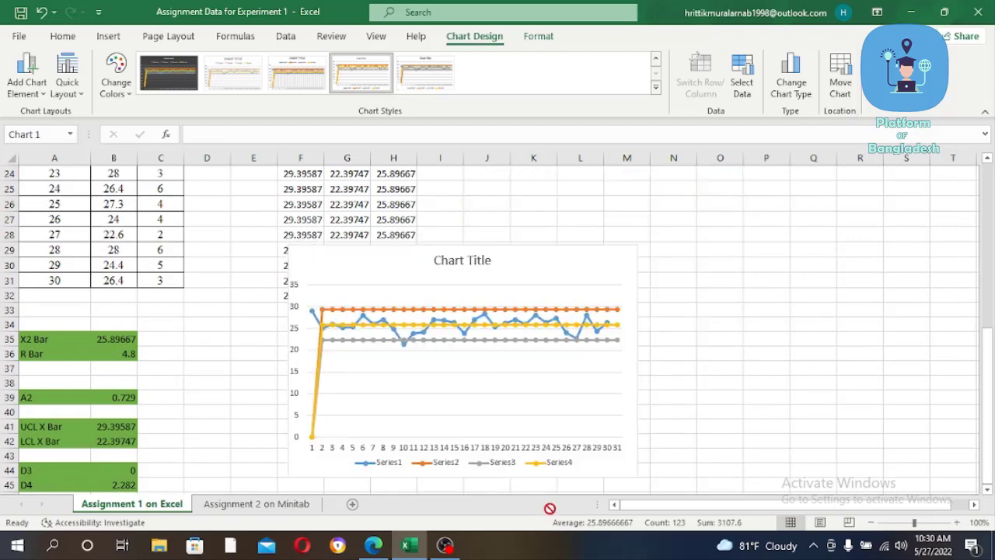
{"action": "left_click_drag", "start_coordinate": [504, 550], "coordinate": [670, 402]}
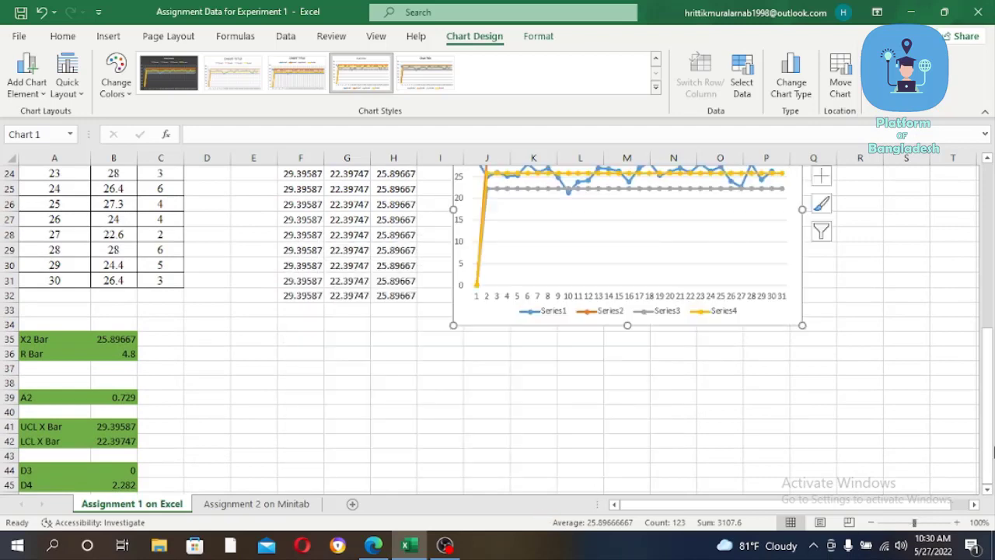
{"action": "left_click_drag", "start_coordinate": [991, 436], "coordinate": [992, 441]}
{"action": "mouse_move", "coordinate": [802, 326]}
{"action": "left_mouse_down"}
{"action": "mouse_move", "coordinate": [762, 295]}
{"action": "mouse_move", "coordinate": [515, 441]}
{"action": "left_mouse_up"}
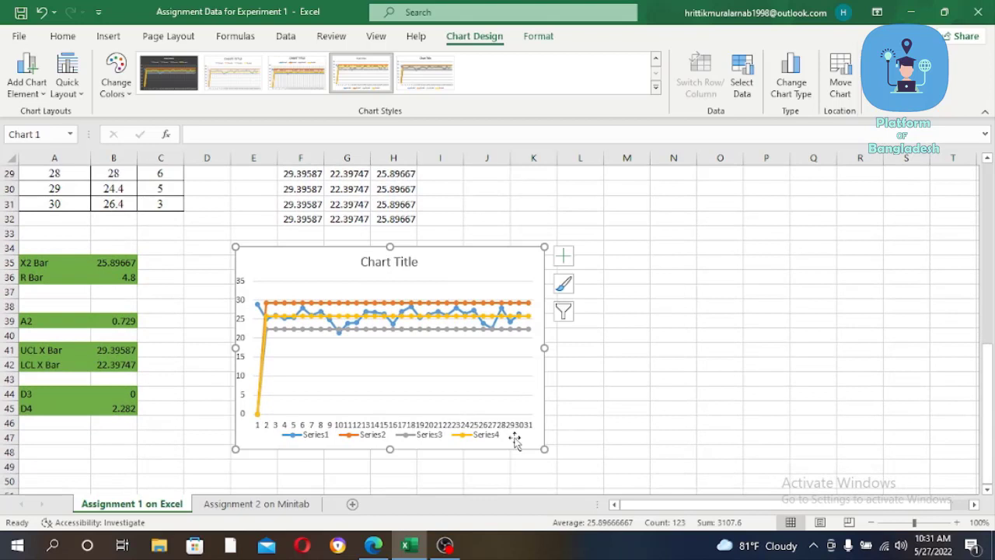
{"action": "left_click", "coordinate": [410, 262]}
Replace the placeholder chart title with 'Xbar CHART'
{"action": "key", "text": "Delete"}
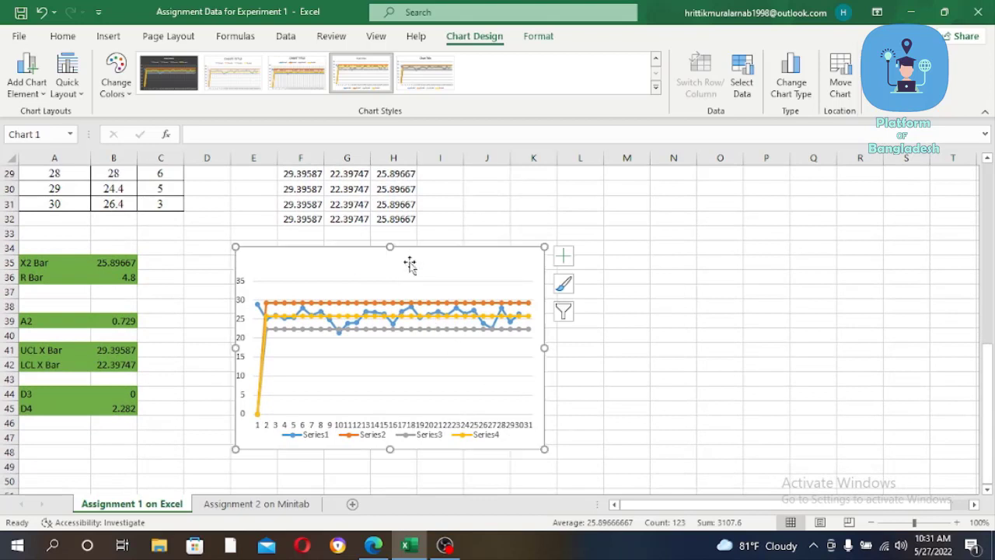
{"action": "type", "text": "Xbar CHART"}
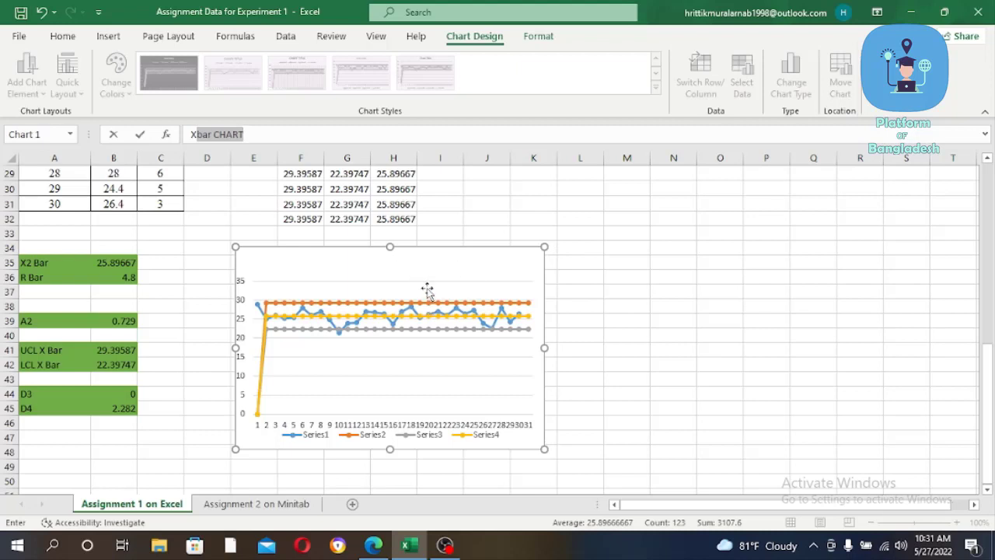
{"action": "left_click", "coordinate": [229, 134]}
{"action": "left_click", "coordinate": [345, 276]}
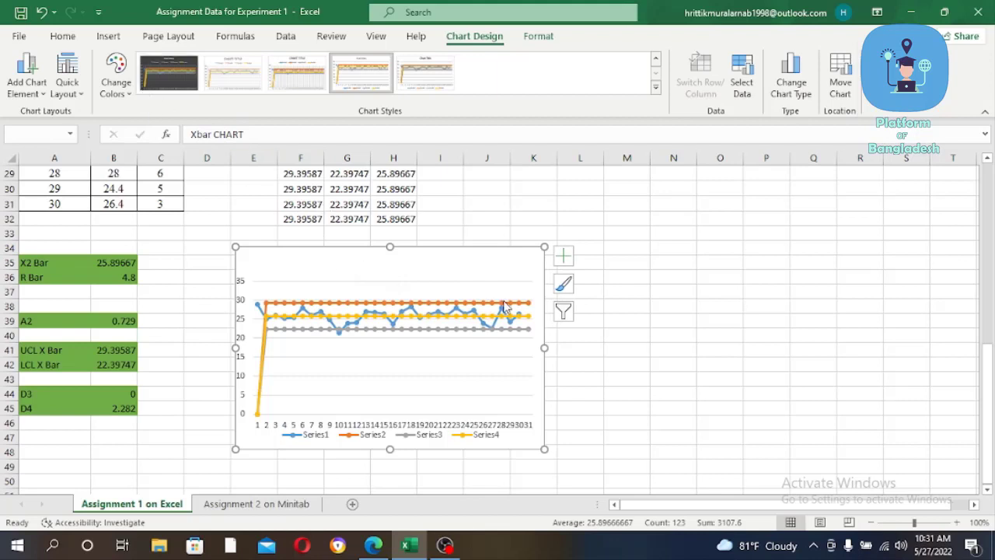
Apply the chart style with the legend on top and unmarked lines, then deselect the chart
{"action": "left_click", "coordinate": [563, 287]}
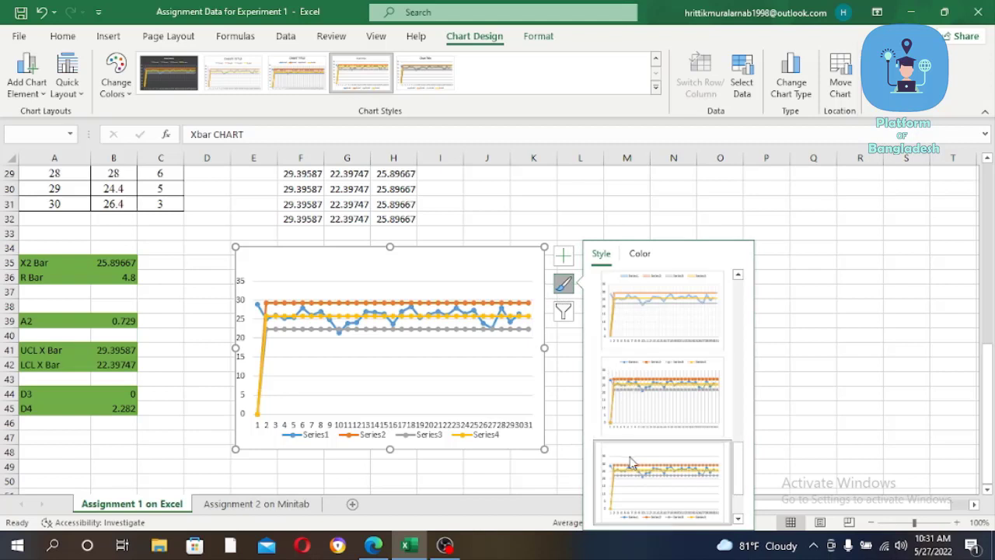
{"action": "left_click", "coordinate": [642, 330]}
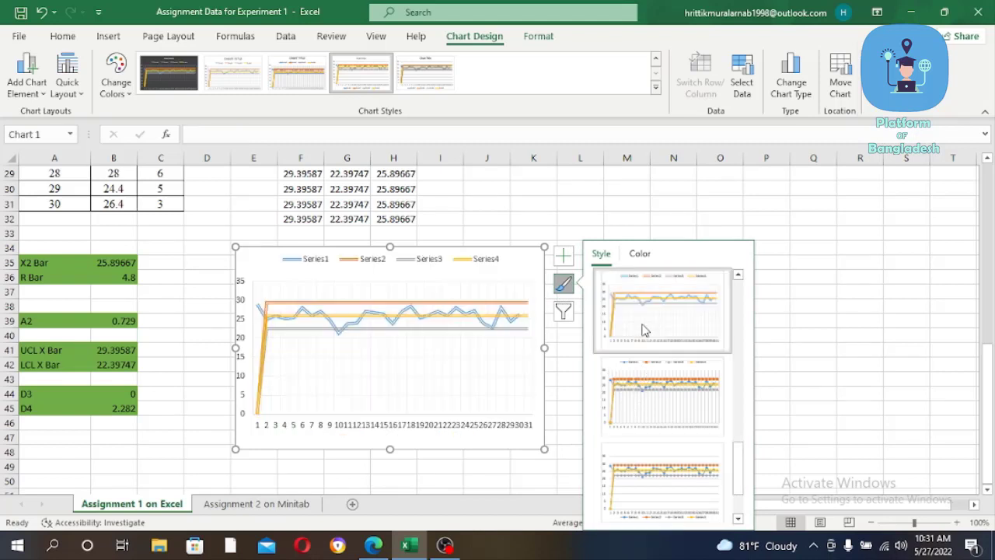
{"action": "left_click", "coordinate": [367, 293]}
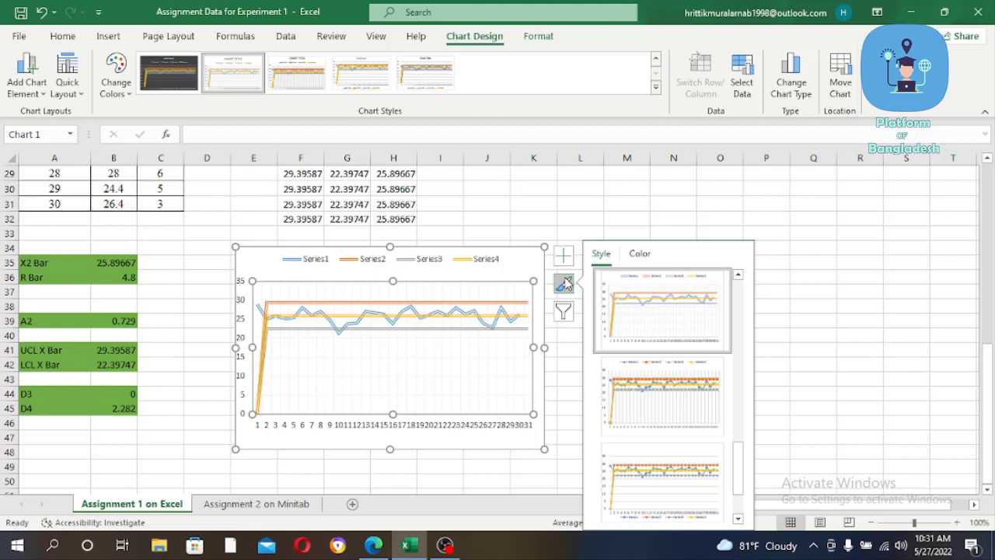
{"action": "left_click", "coordinate": [792, 280]}
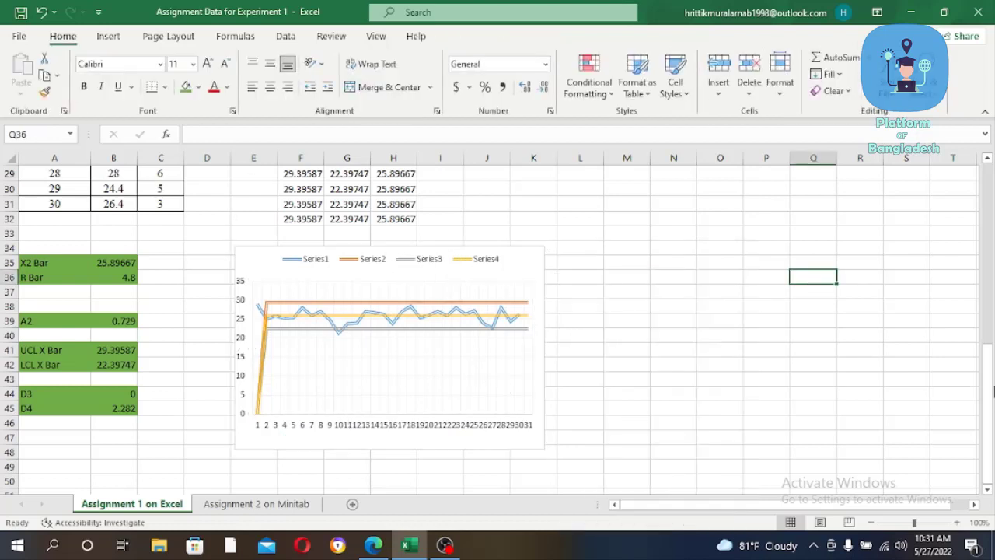
Type the heading 'R Bar CHART' in cell L1
{"action": "left_click_drag", "start_coordinate": [987, 387], "coordinate": [988, 211]}
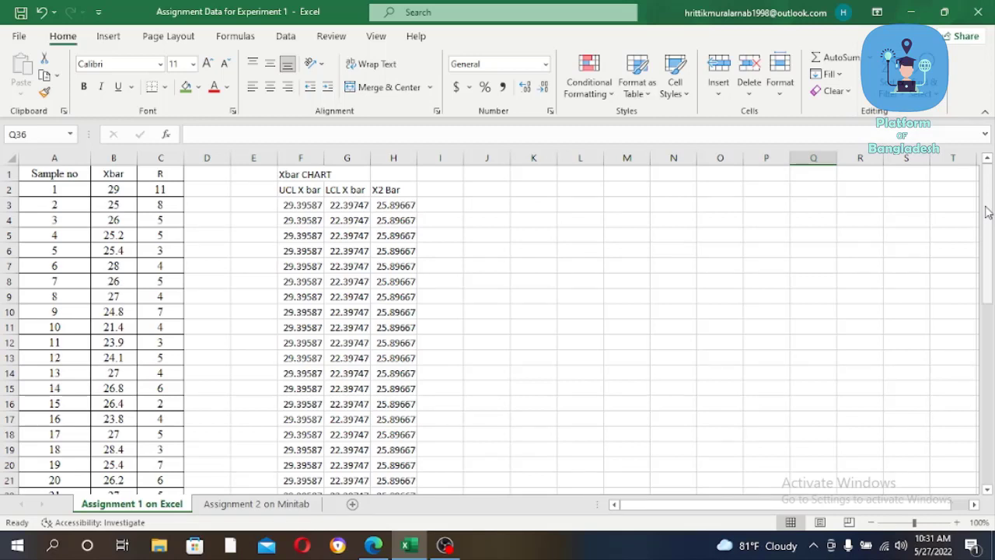
{"action": "left_click", "coordinate": [578, 173]}
{"action": "type", "text": "R B"}
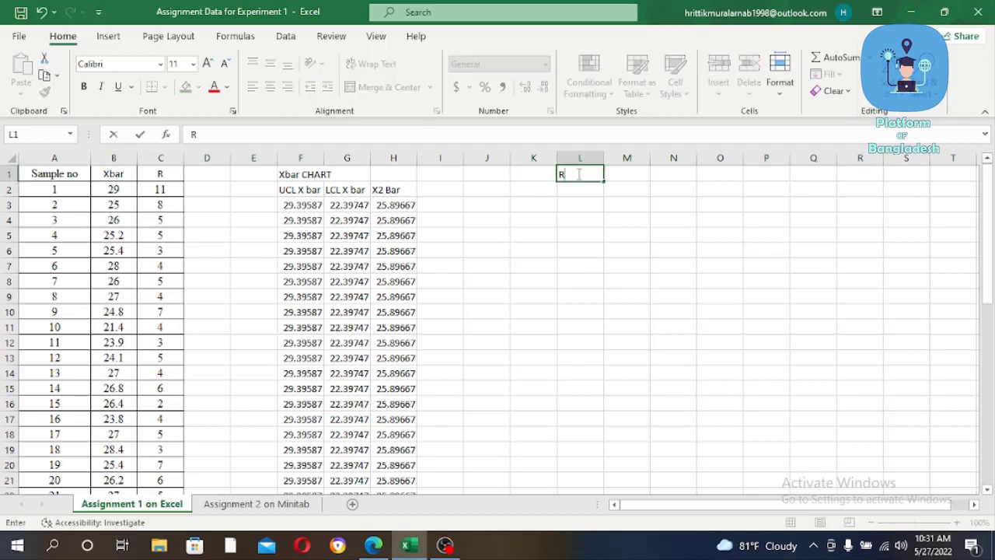
{"action": "type", "text": "ASr"}
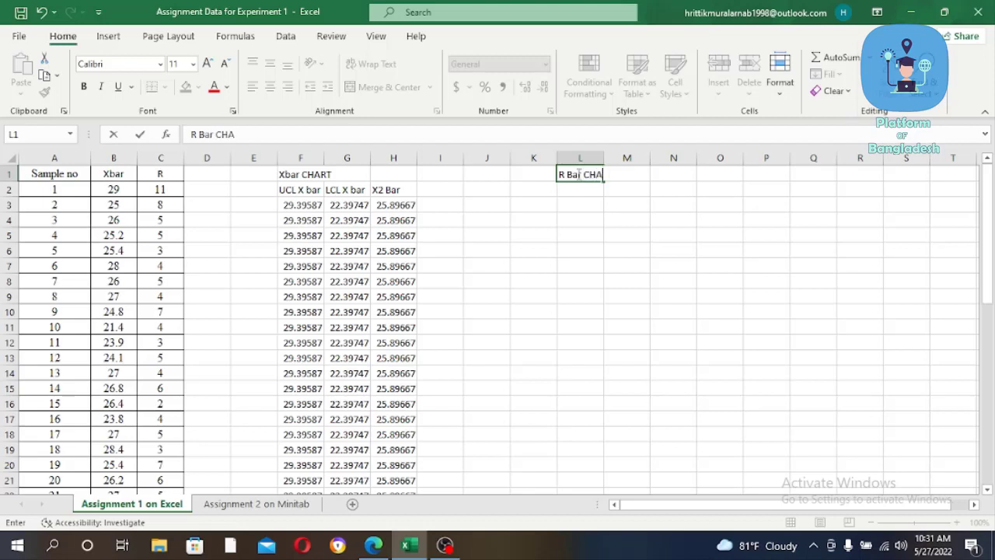
{"action": "key", "text": "Return"}
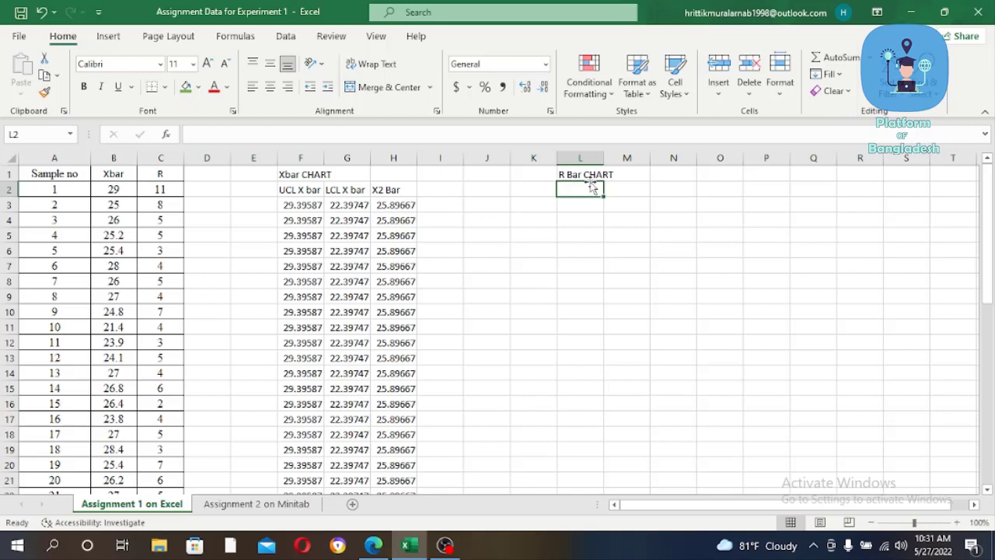
Label L2, M2 and N2 as UCLR, LCLR and R bar
{"action": "type", "text": "UCLR"}
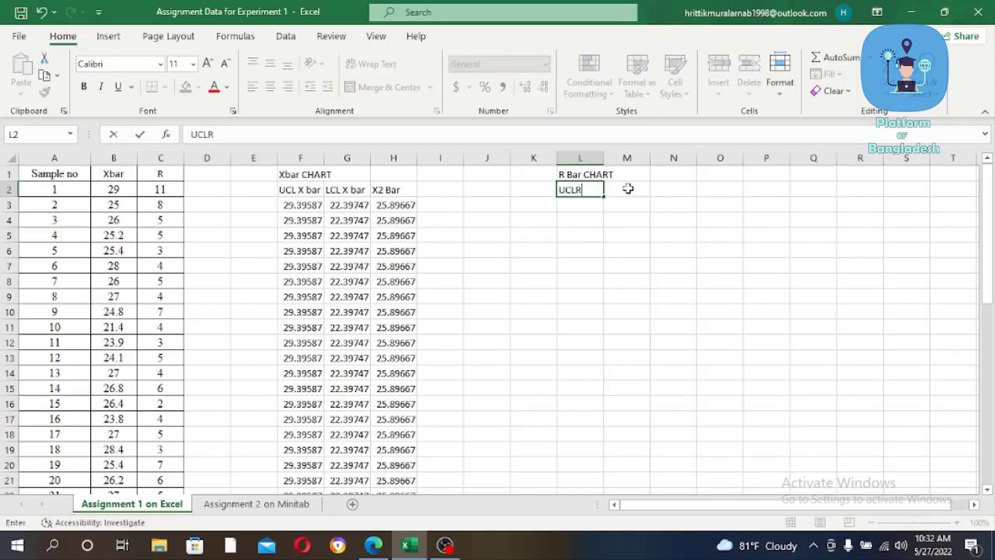
{"action": "left_click", "coordinate": [629, 189]}
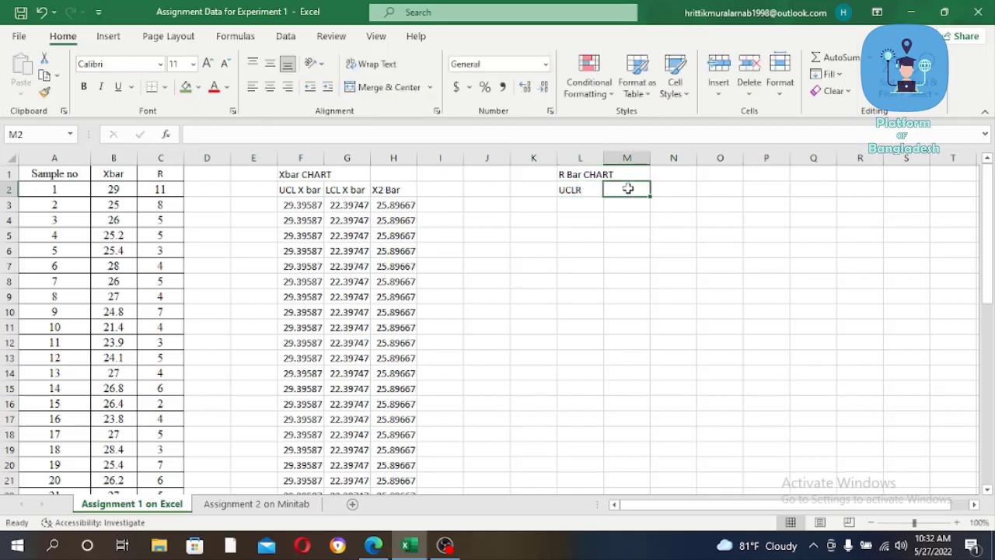
{"action": "type", "text": "LCLR"}
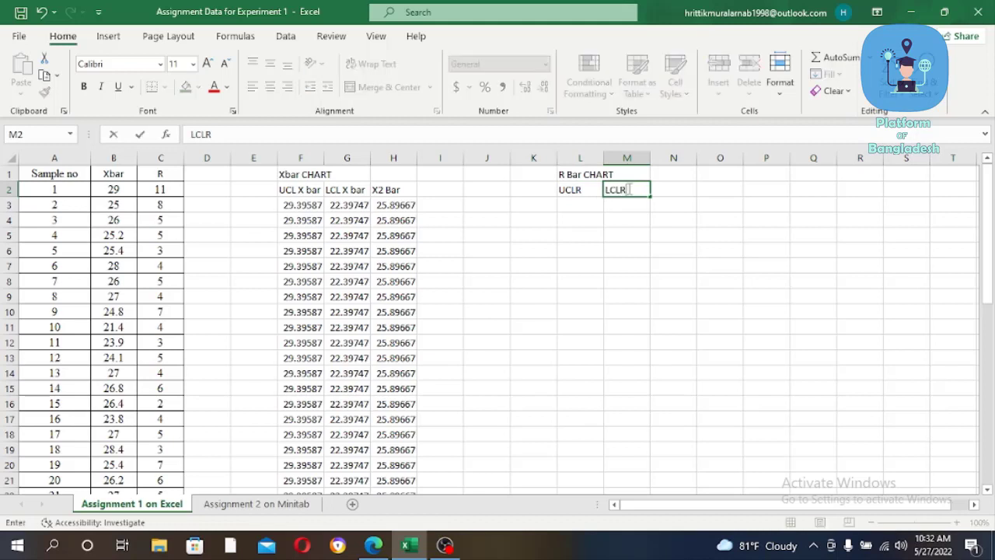
{"action": "left_click", "coordinate": [674, 189]}
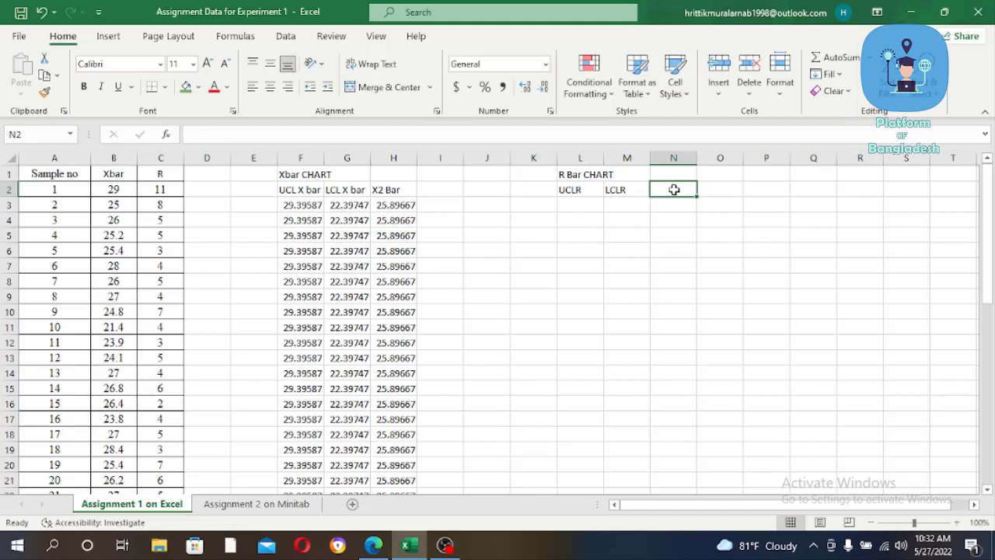
{"action": "type", "text": "R bar"}
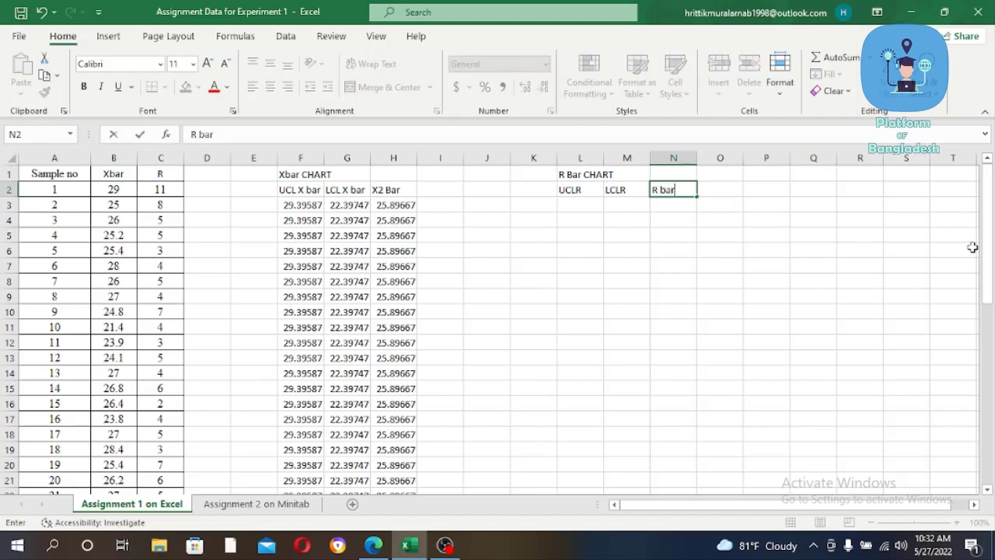
{"action": "left_click_drag", "start_coordinate": [986, 247], "coordinate": [986, 246]}
{"action": "left_click", "coordinate": [813, 221]}
Add the labels UCLR and LCLR in Q4 and Q5
{"action": "type", "text": "UCLR"}
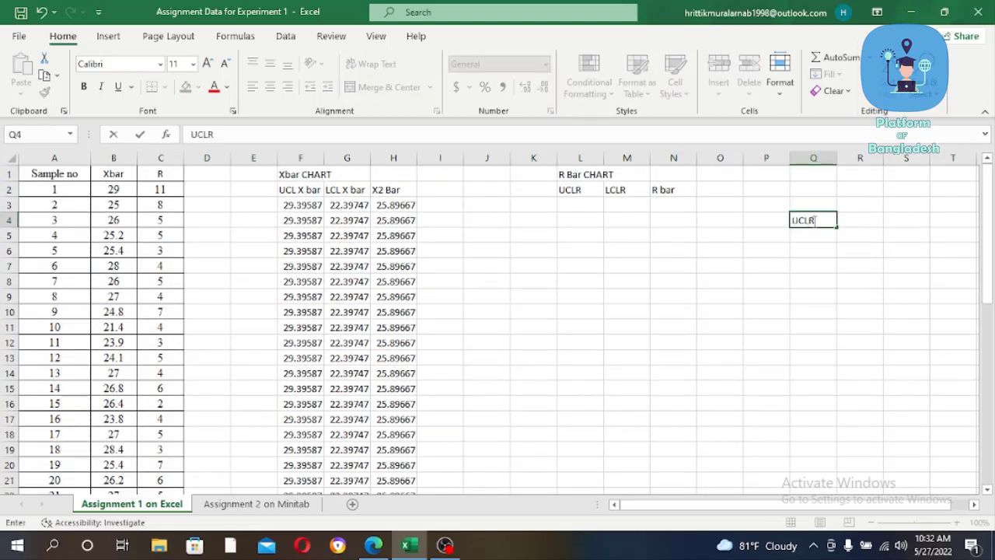
{"action": "key", "text": "Return"}
{"action": "type", "text": "LCLR"}
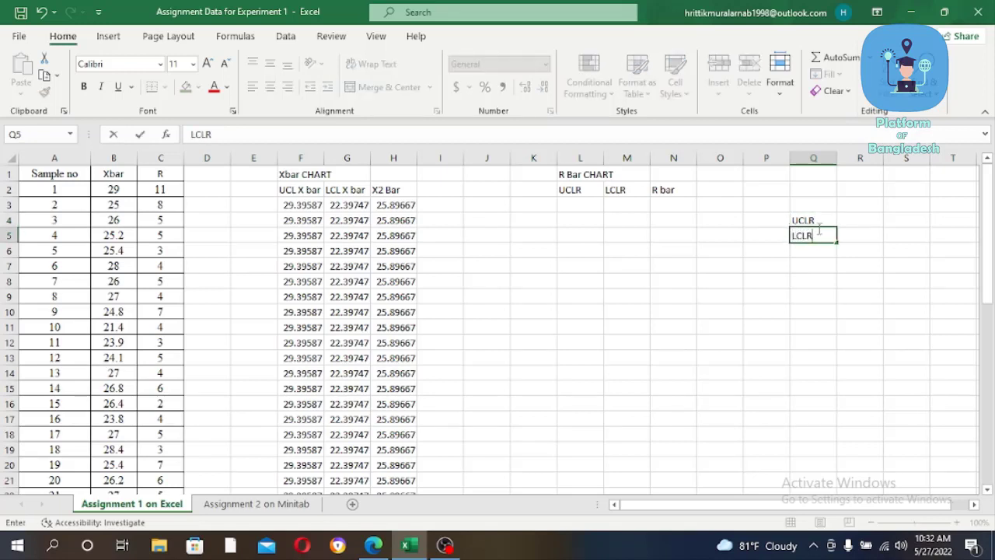
{"action": "left_click", "coordinate": [817, 222]}
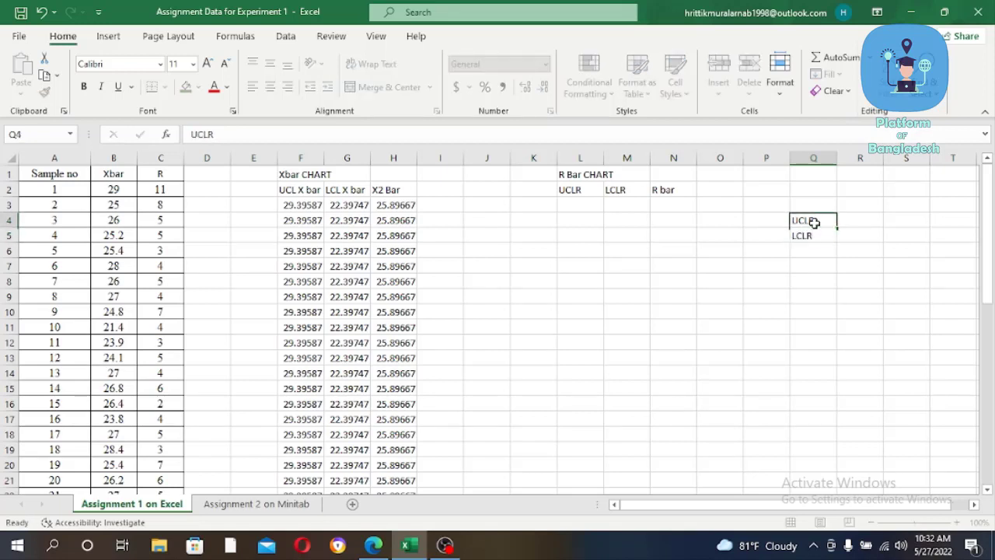
{"action": "left_click", "coordinate": [374, 546]}
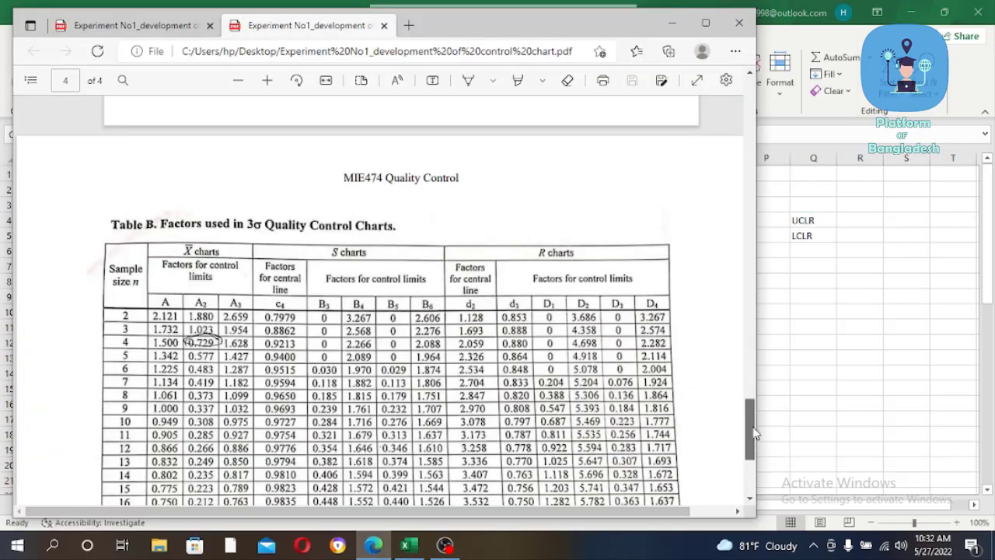
{"action": "left_click_drag", "start_coordinate": [751, 433], "coordinate": [751, 132]}
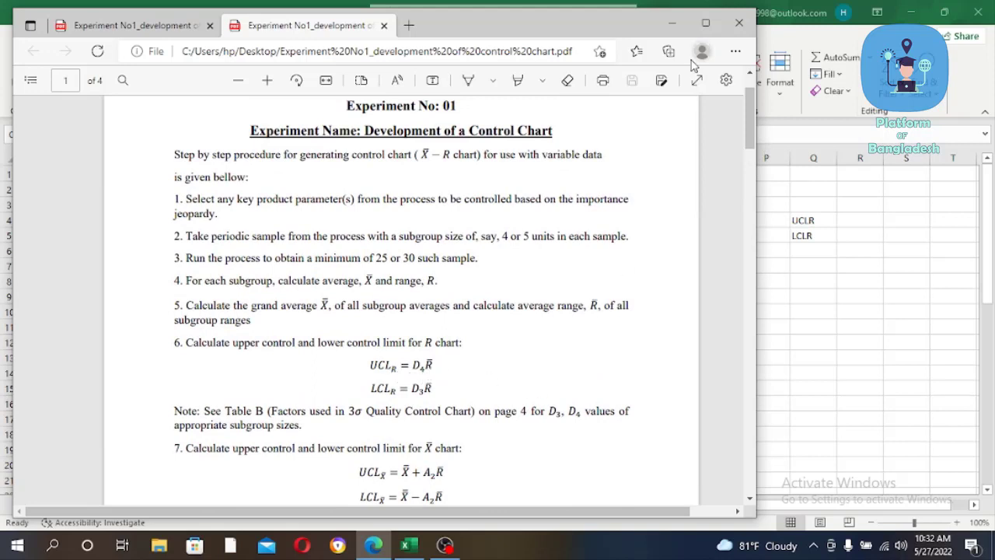
{"action": "left_click", "coordinate": [673, 23]}
In R4, compute UCLR as D4 (B45) times R Bar (B36), giving 10.9536
{"action": "left_click", "coordinate": [851, 222]}
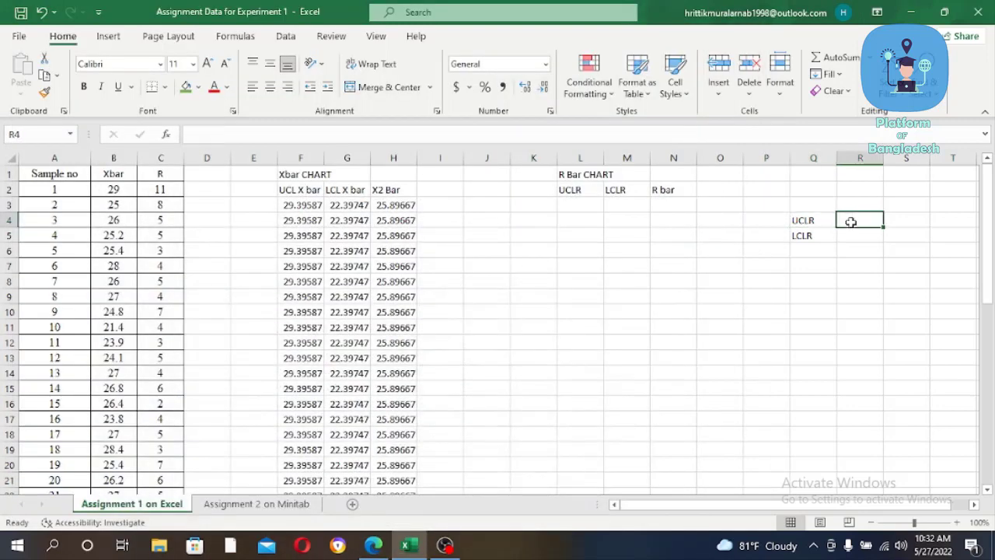
{"action": "type", "text": "="}
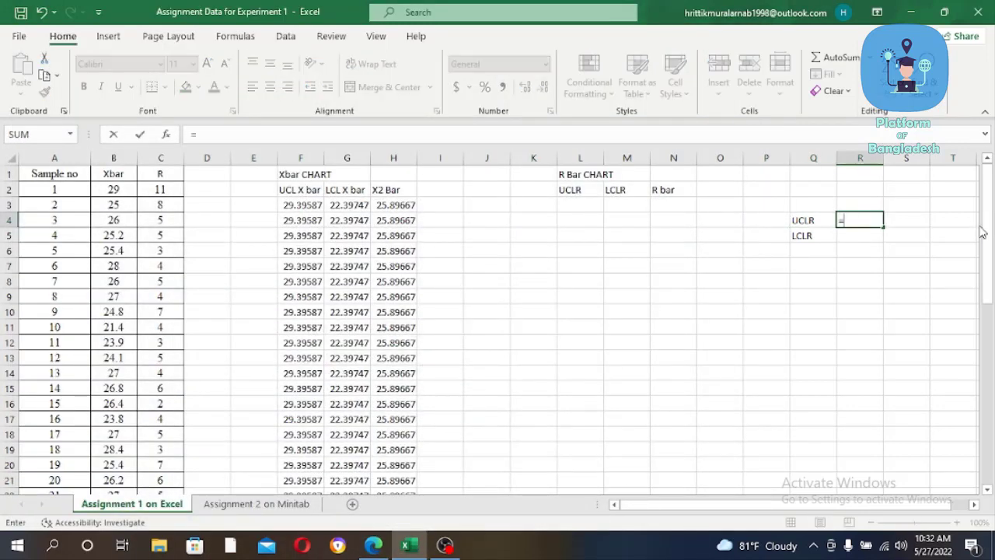
{"action": "left_click_drag", "start_coordinate": [989, 233], "coordinate": [977, 456]}
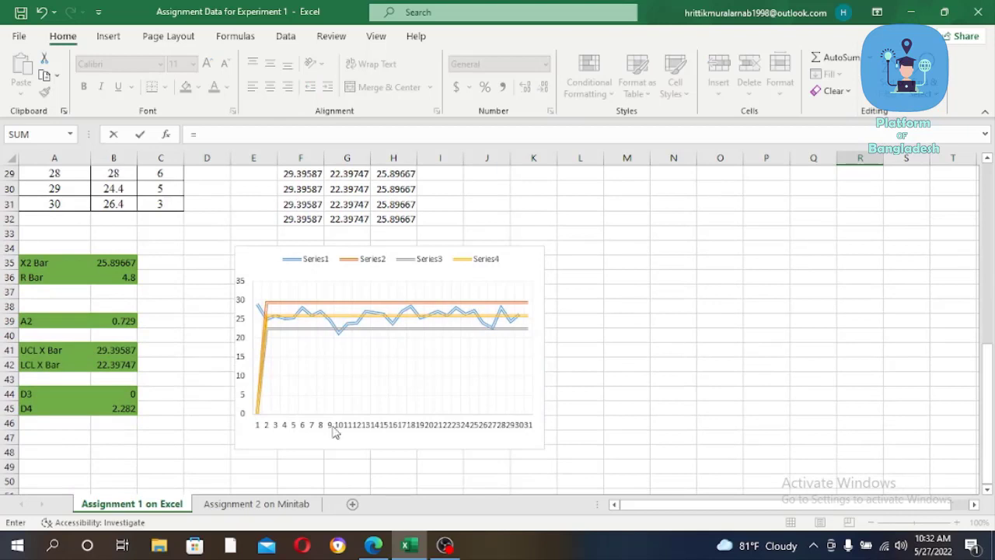
{"action": "left_click", "coordinate": [106, 412]}
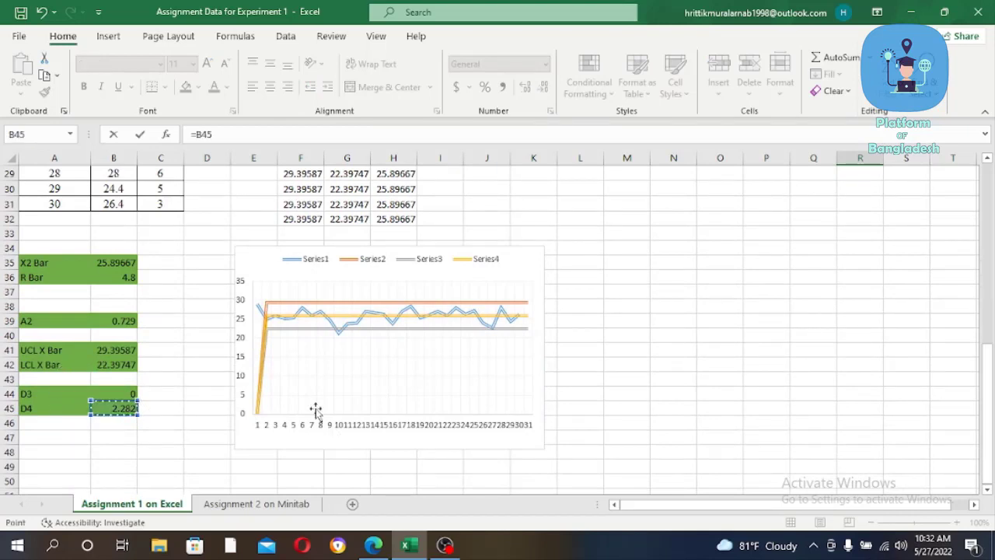
{"action": "left_click_drag", "start_coordinate": [989, 393], "coordinate": [989, 194]}
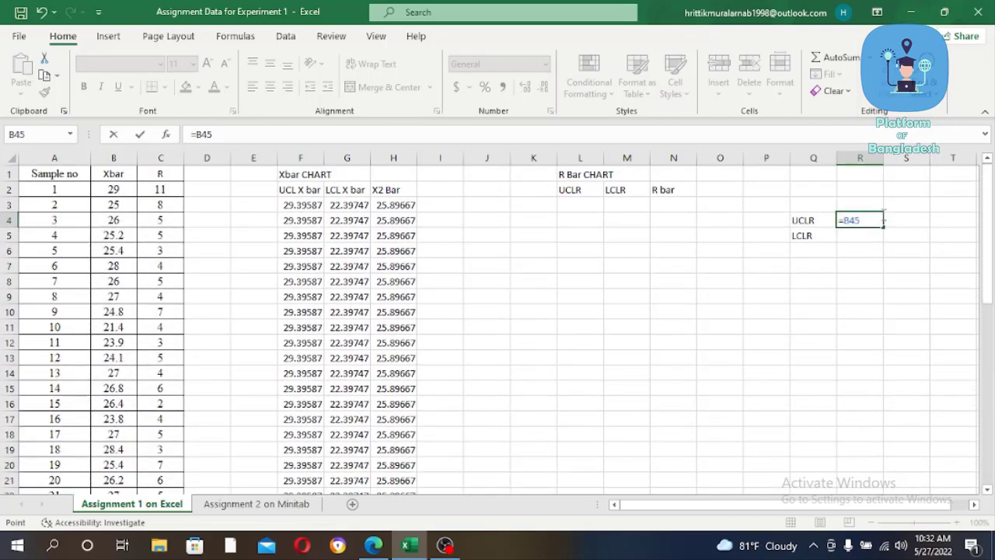
{"action": "left_click_drag", "start_coordinate": [982, 245], "coordinate": [984, 366]}
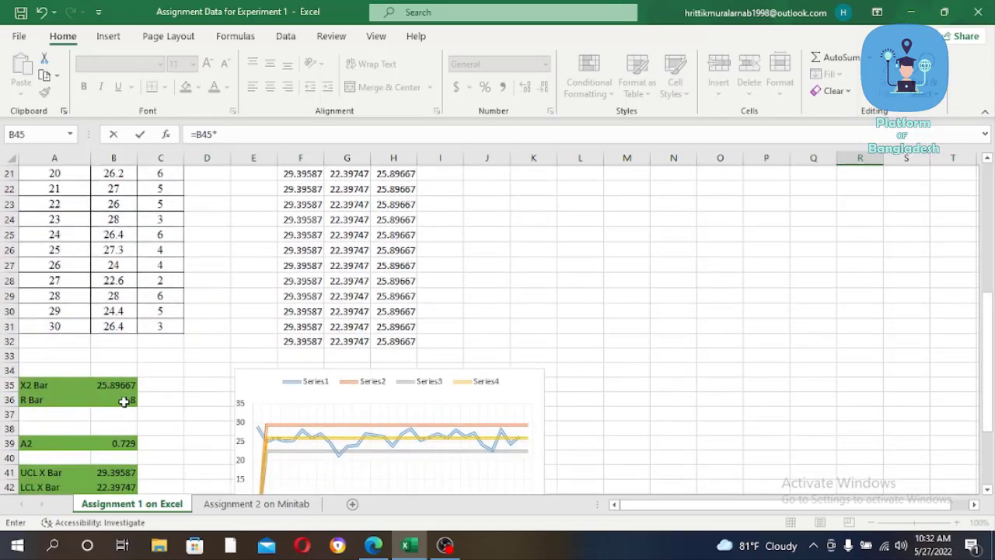
{"action": "left_click", "coordinate": [125, 400]}
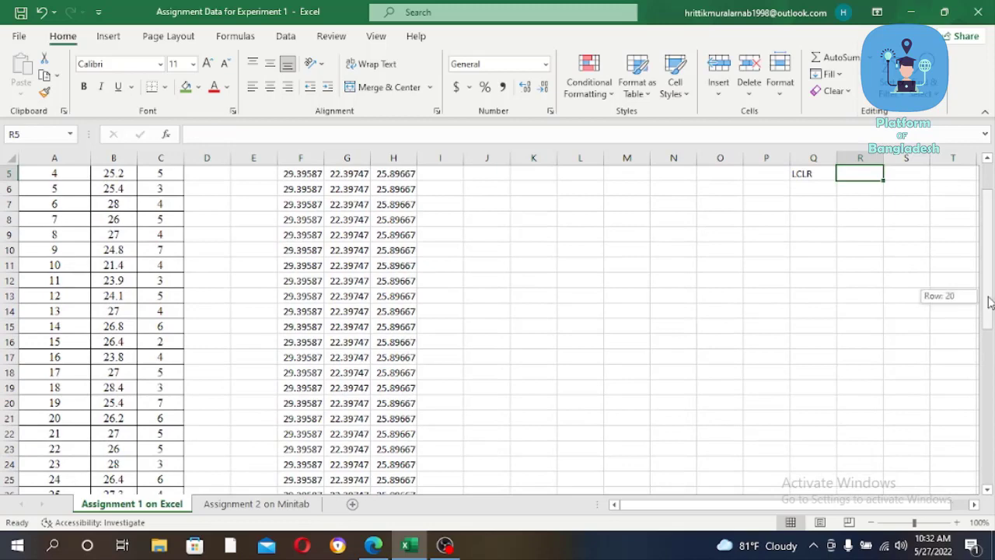
{"action": "left_click_drag", "start_coordinate": [993, 311], "coordinate": [991, 286]}
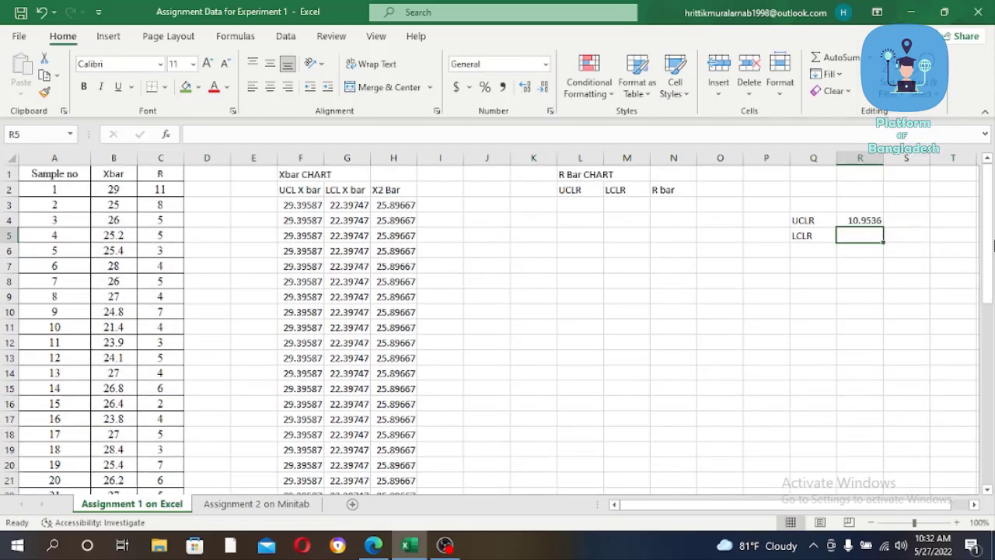
In R5, compute LCLR as D3 (B44) times R Bar (B36), giving 0
{"action": "type", "text": "="}
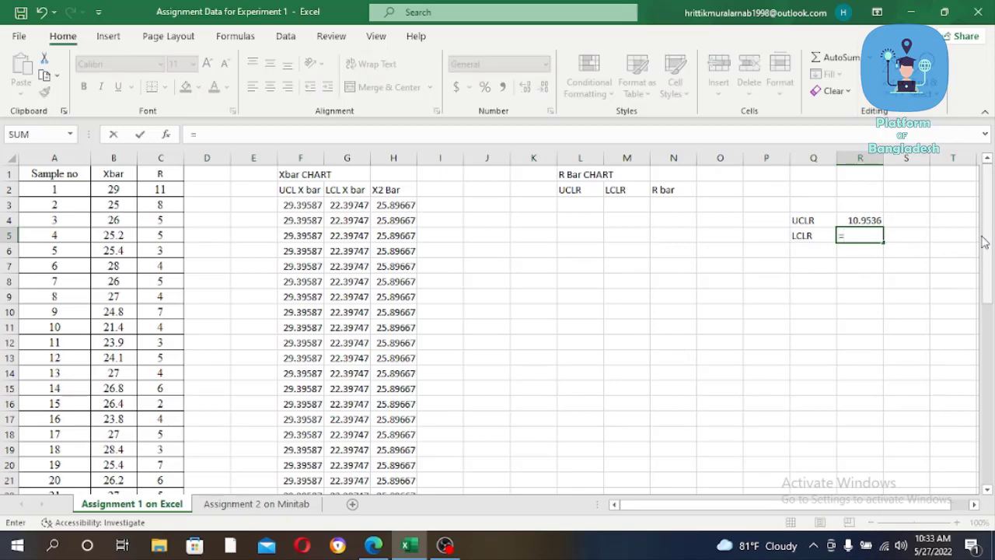
{"action": "left_click_drag", "start_coordinate": [987, 242], "coordinate": [987, 327]}
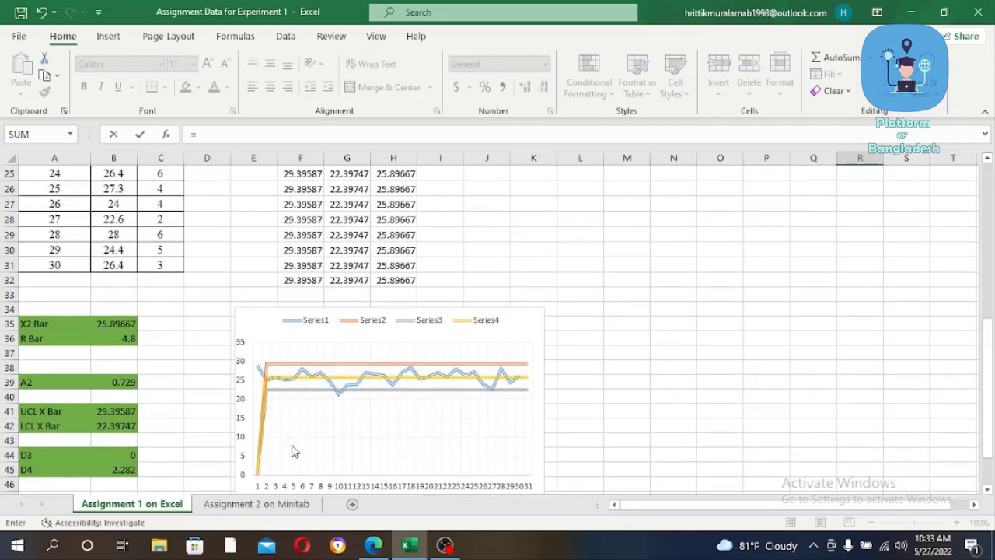
{"action": "left_click", "coordinate": [120, 455]}
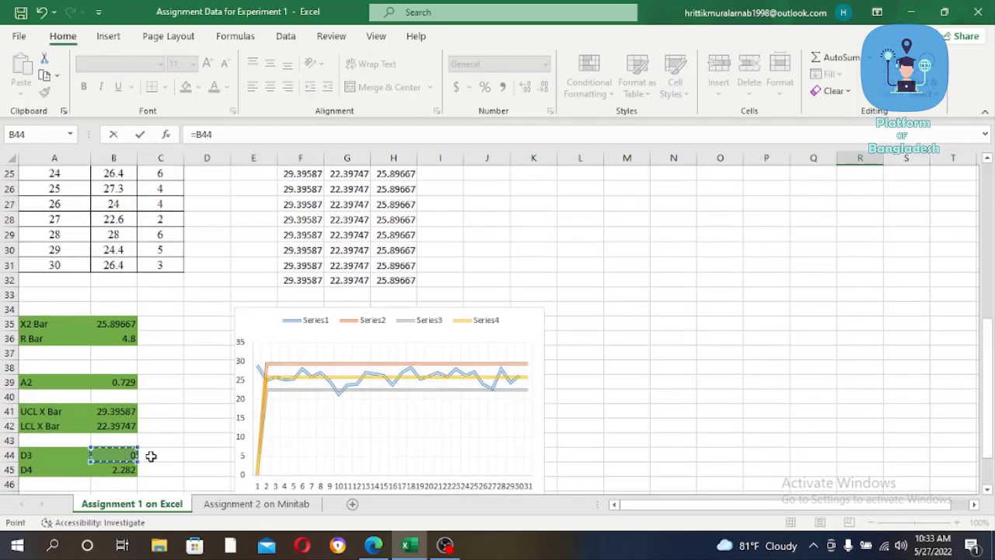
{"action": "left_click_drag", "start_coordinate": [988, 381], "coordinate": [989, 226]}
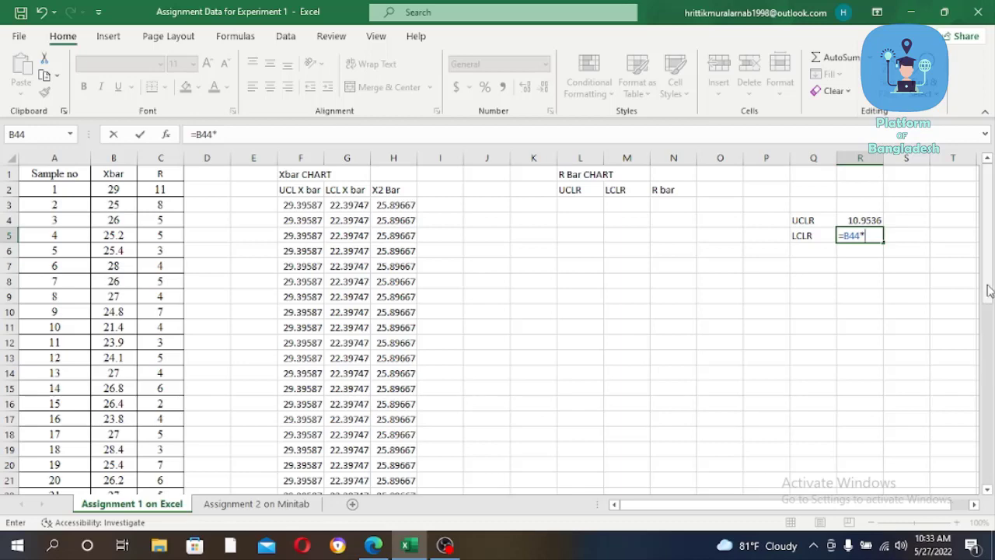
{"action": "left_click_drag", "start_coordinate": [989, 289], "coordinate": [989, 467]}
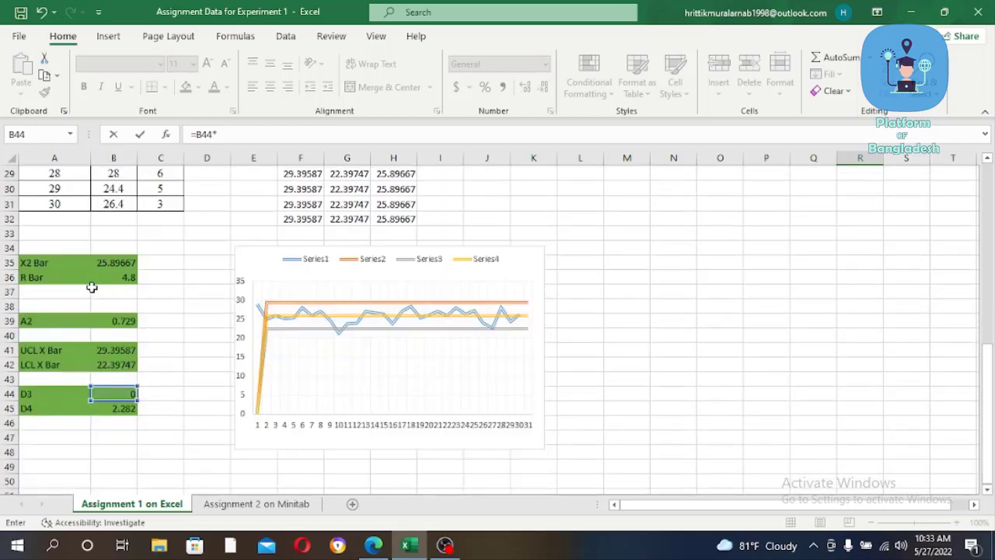
{"action": "left_click", "coordinate": [113, 279]}
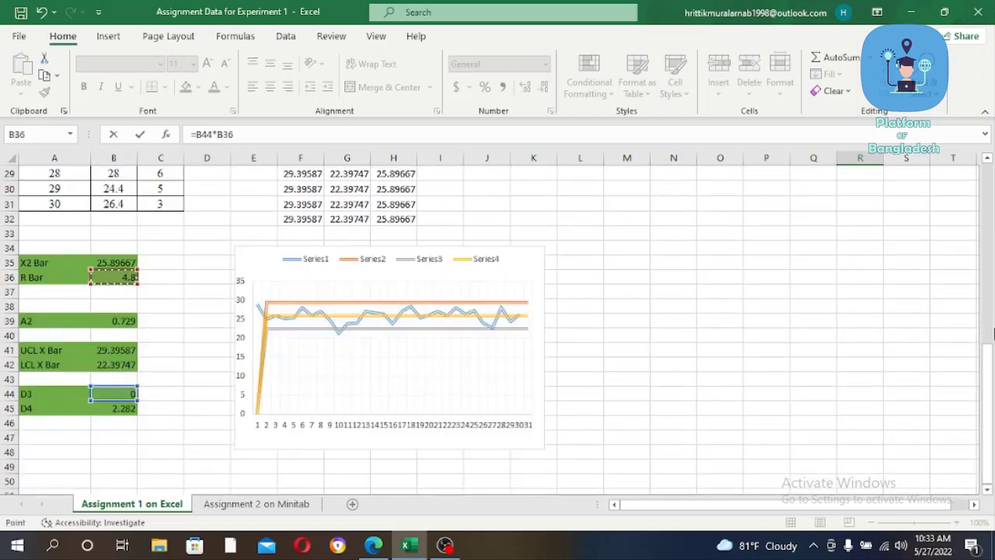
{"action": "key", "text": "Return"}
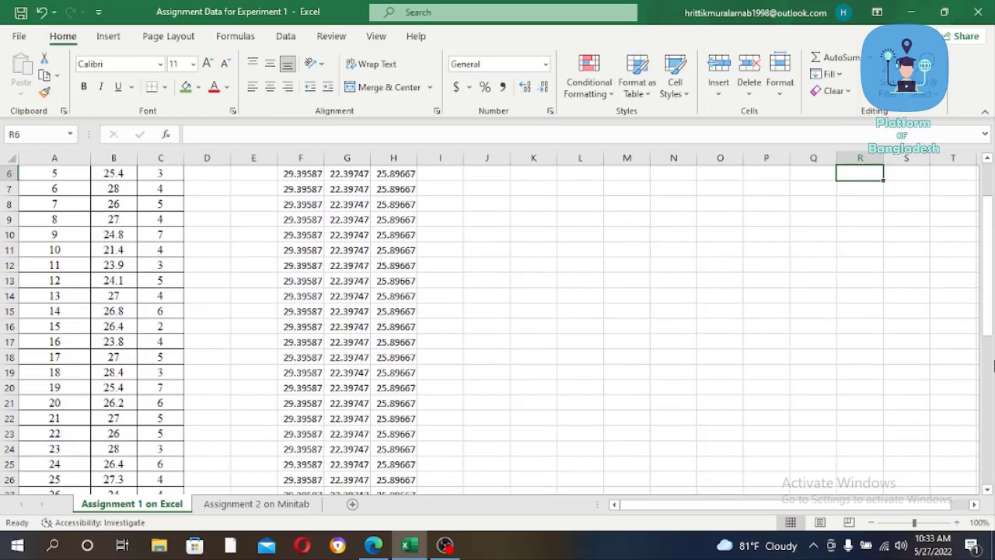
{"action": "left_click_drag", "start_coordinate": [988, 247], "coordinate": [981, 196]}
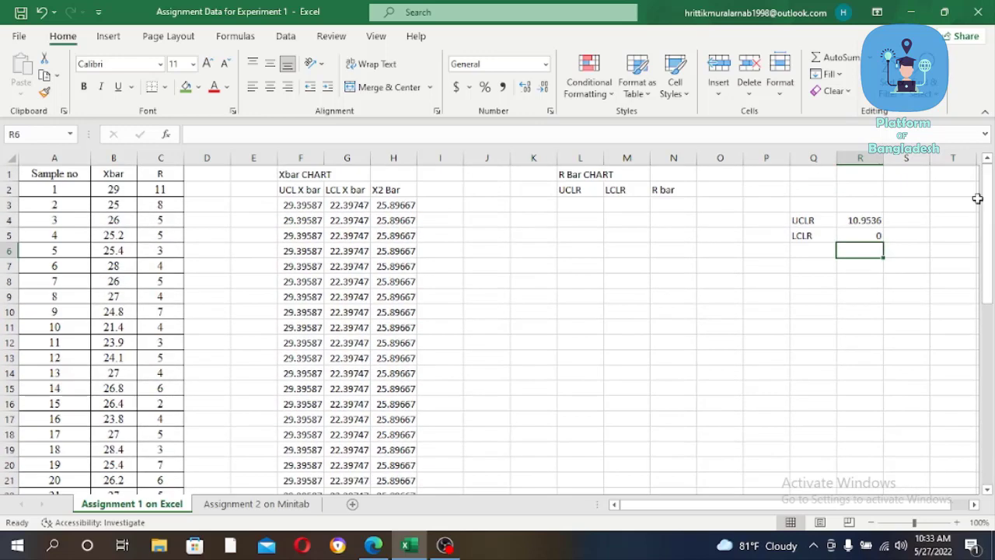
Paste the UCLR value 10.9536 into L3 and fill it down to L32
{"action": "left_click", "coordinate": [861, 224]}
{"action": "right_click", "coordinate": [861, 223]}
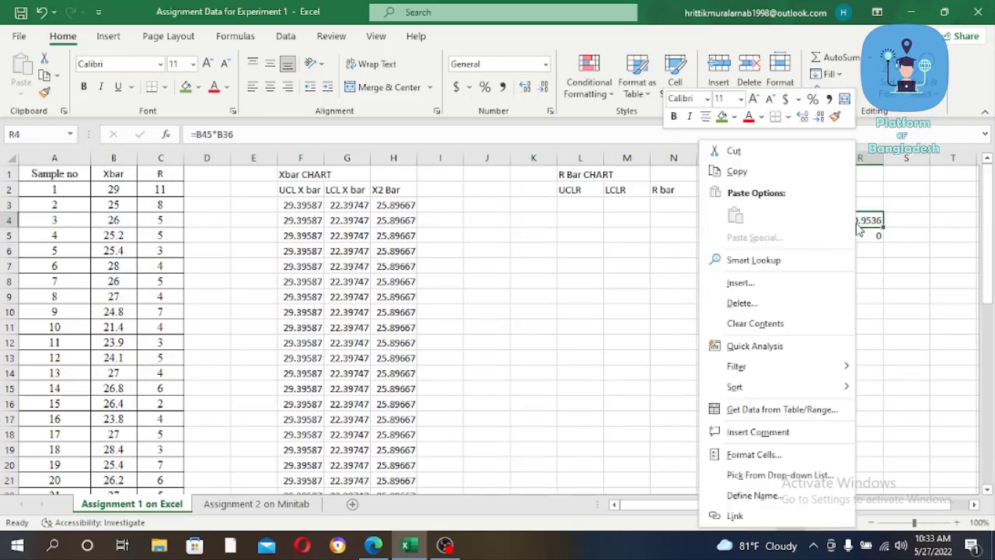
{"action": "left_click", "coordinate": [793, 179]}
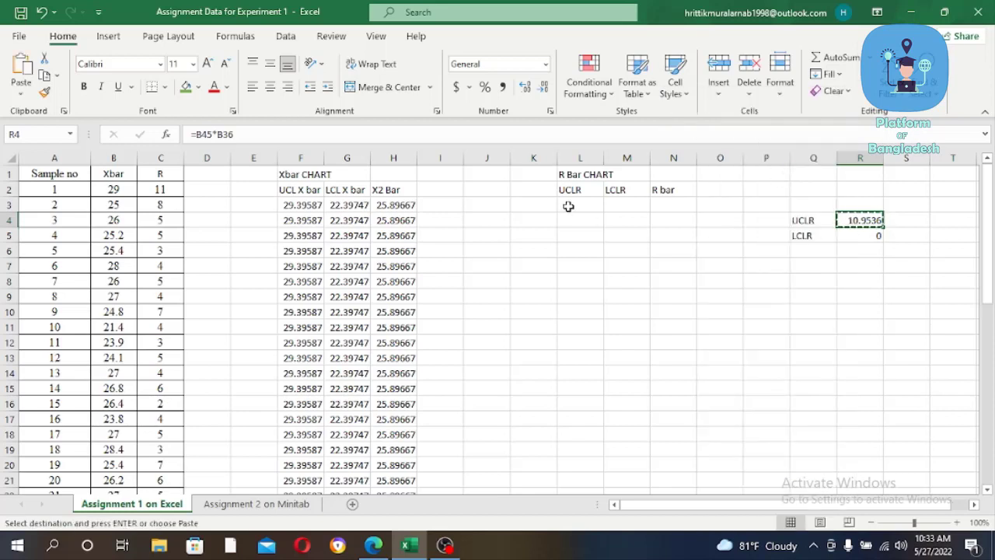
{"action": "right_click", "coordinate": [568, 206]}
{"action": "left_click", "coordinate": [628, 217]}
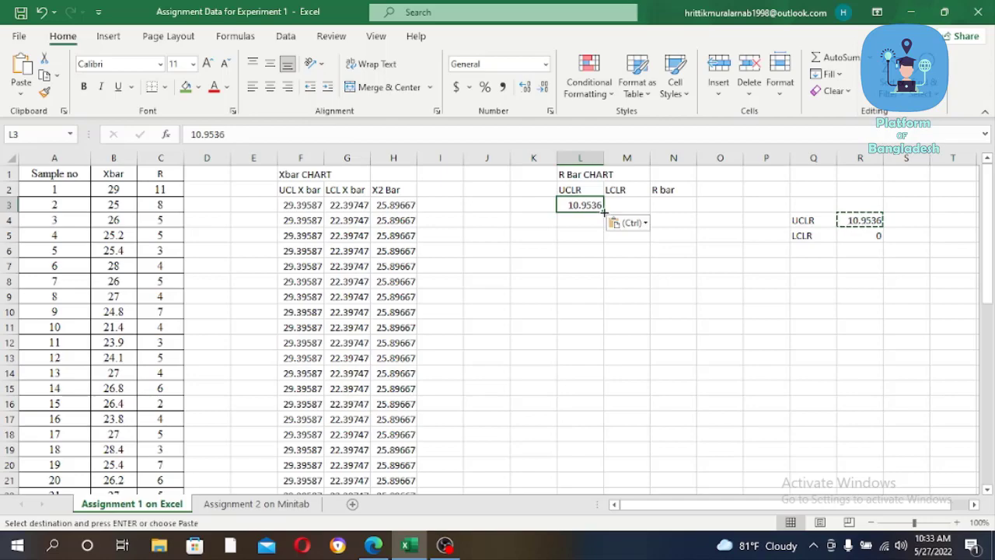
{"action": "left_click_drag", "start_coordinate": [603, 213], "coordinate": [599, 513]}
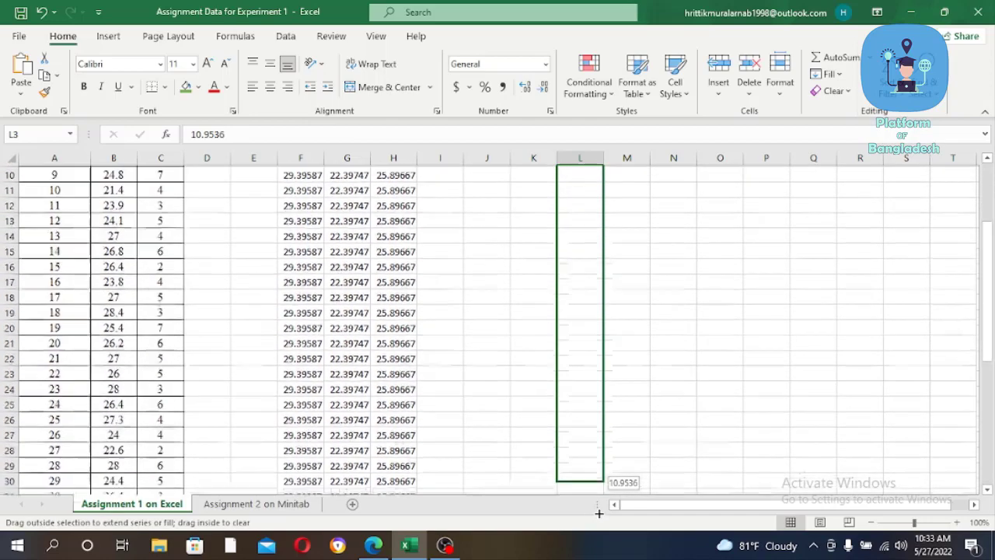
{"action": "left_click_drag", "start_coordinate": [599, 514], "coordinate": [588, 395]}
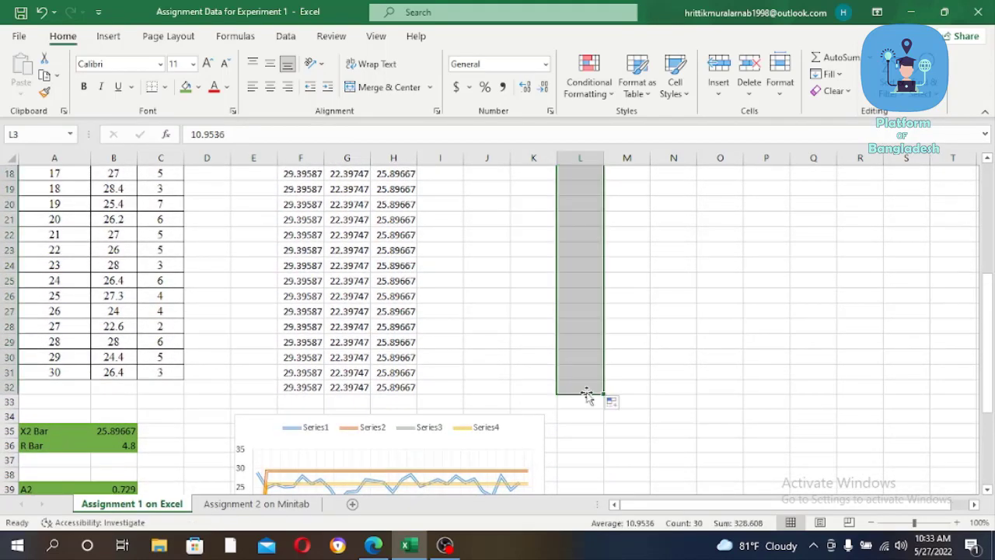
Paste the LCLR value 0 into M3 and fill it down to M32
{"action": "left_click_drag", "start_coordinate": [989, 355], "coordinate": [992, 245]}
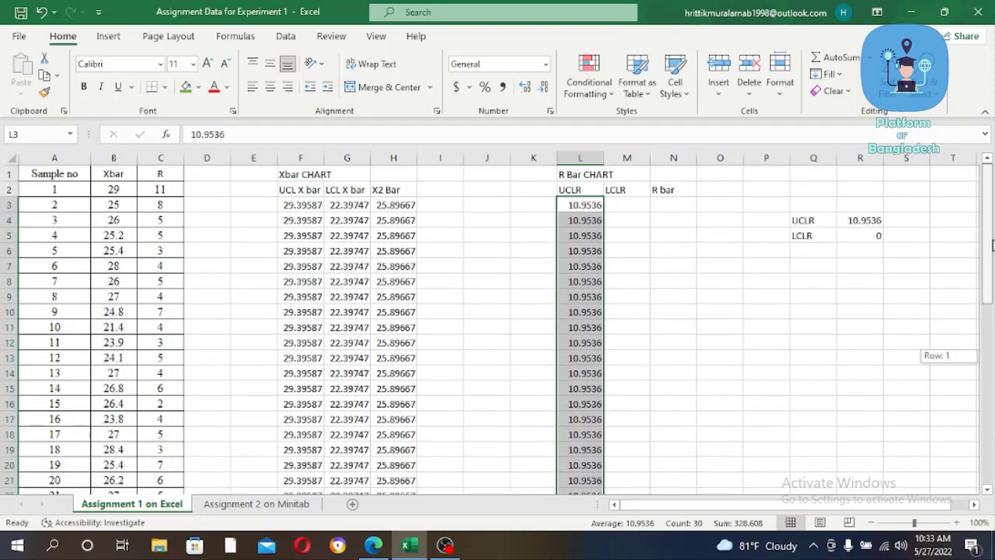
{"action": "left_click", "coordinate": [872, 238]}
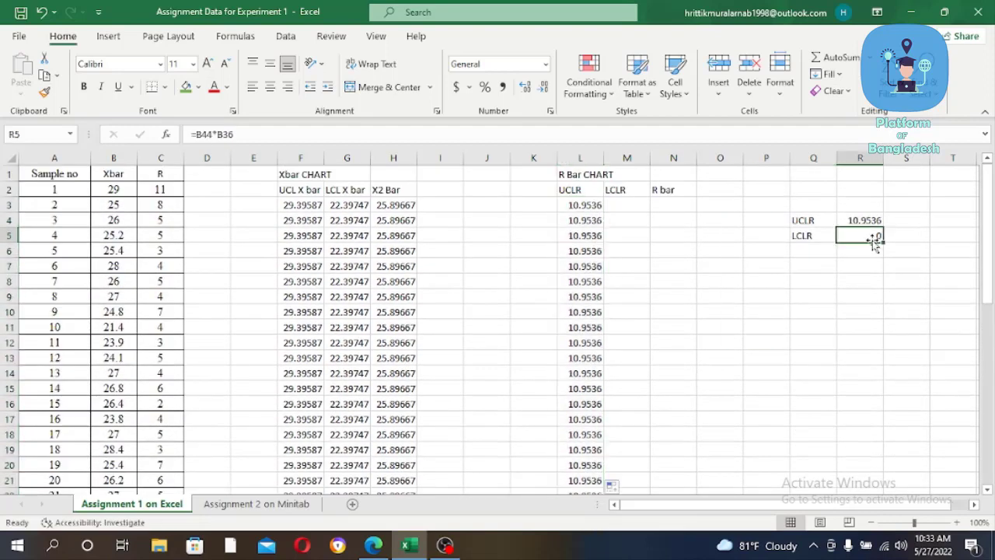
{"action": "right_click", "coordinate": [869, 236]}
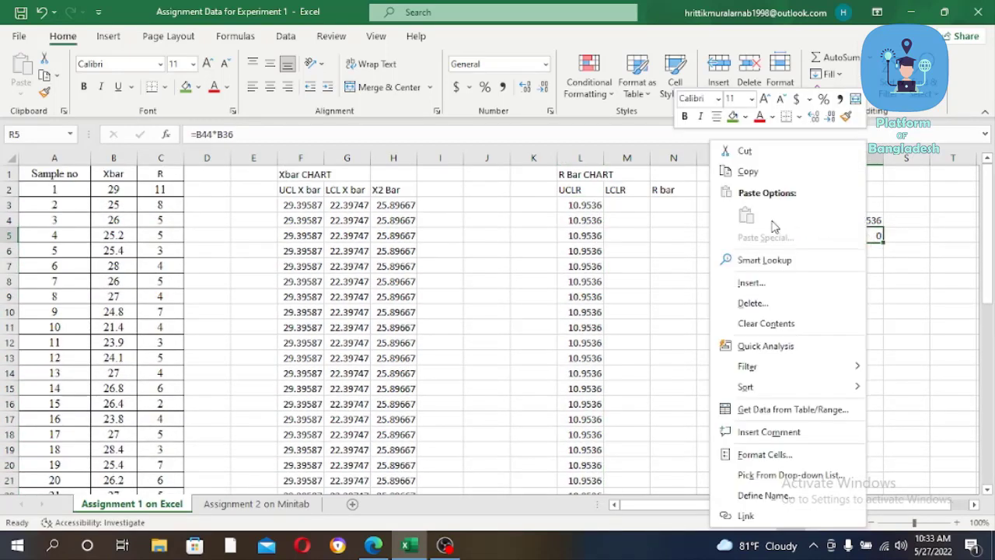
{"action": "left_click", "coordinate": [765, 172]}
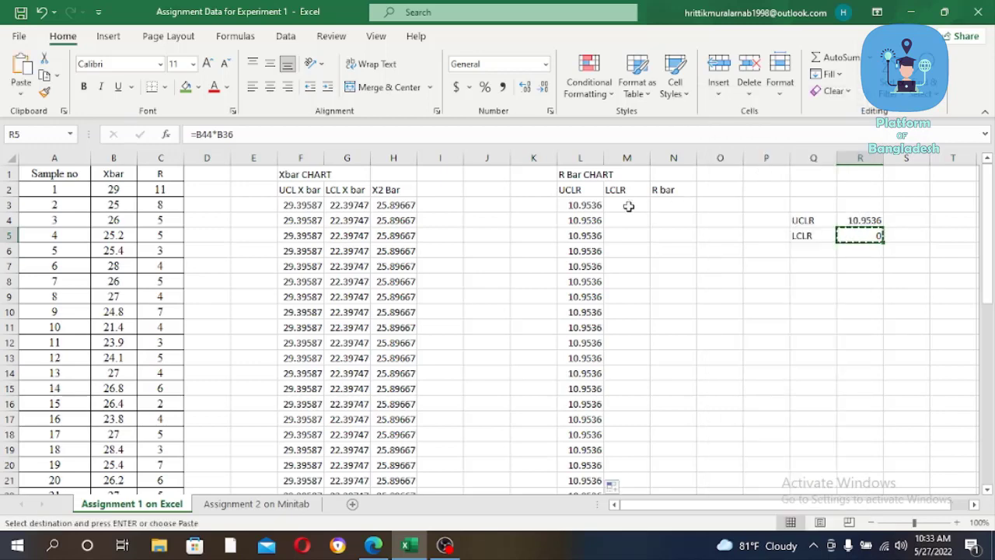
{"action": "right_click", "coordinate": [629, 206]}
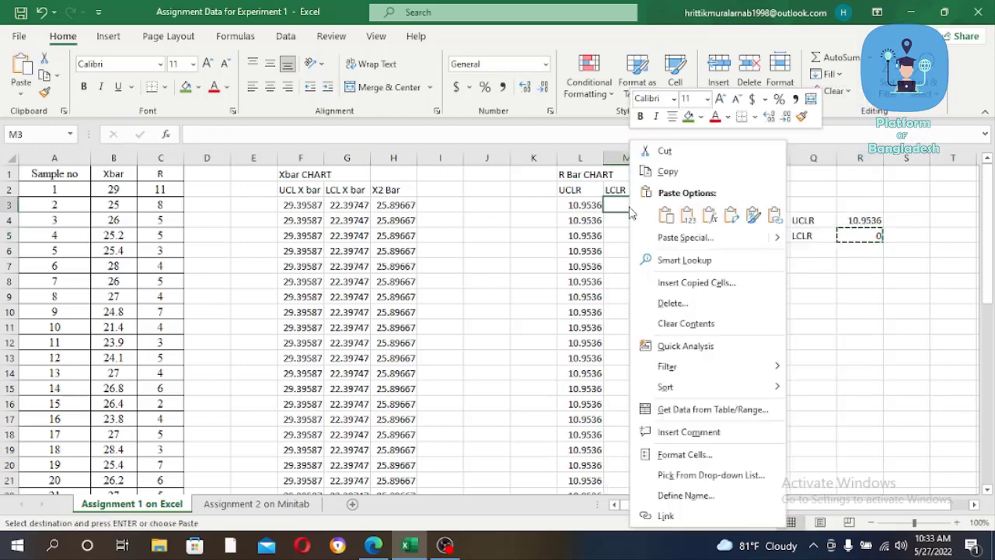
{"action": "left_click", "coordinate": [689, 219]}
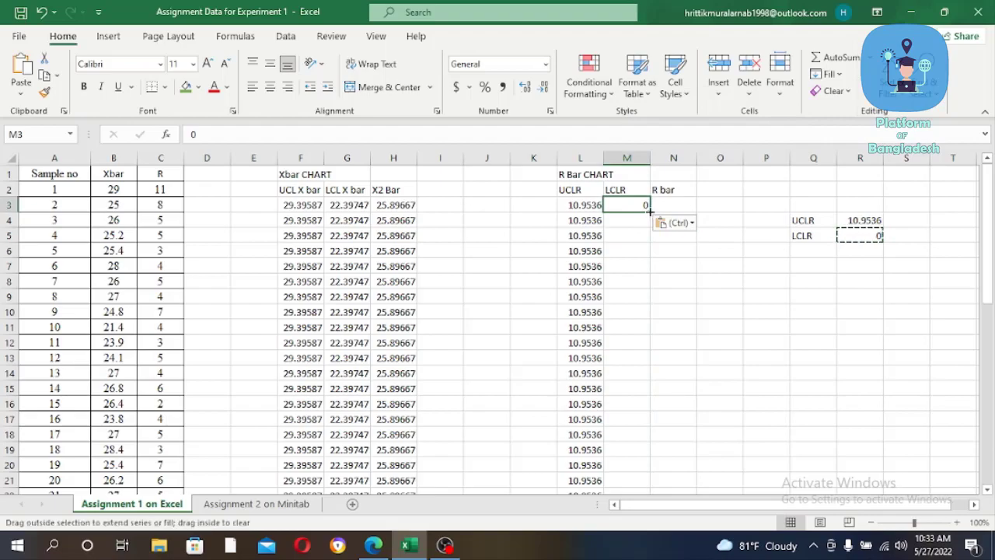
{"action": "left_click_drag", "start_coordinate": [649, 210], "coordinate": [643, 527]}
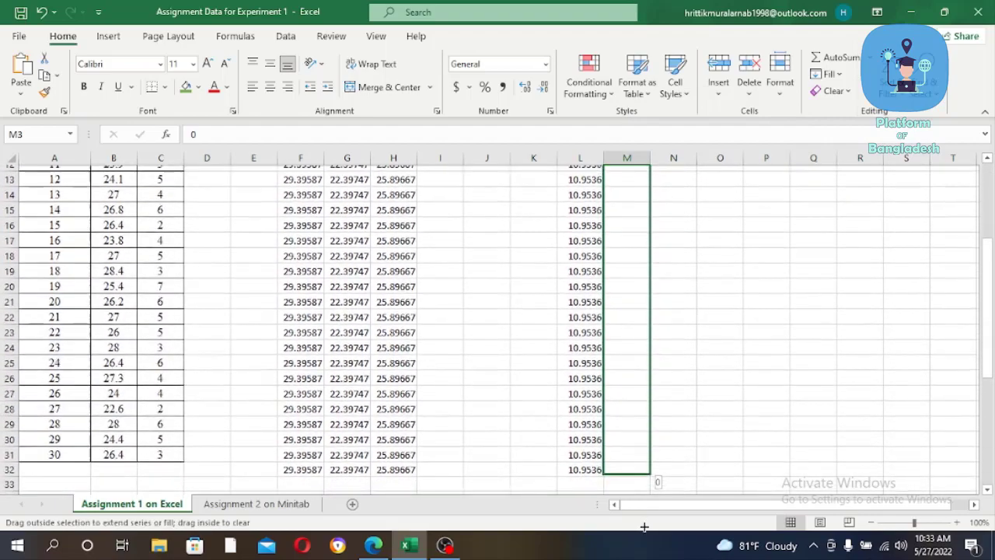
{"action": "left_click_drag", "start_coordinate": [644, 527], "coordinate": [628, 445]}
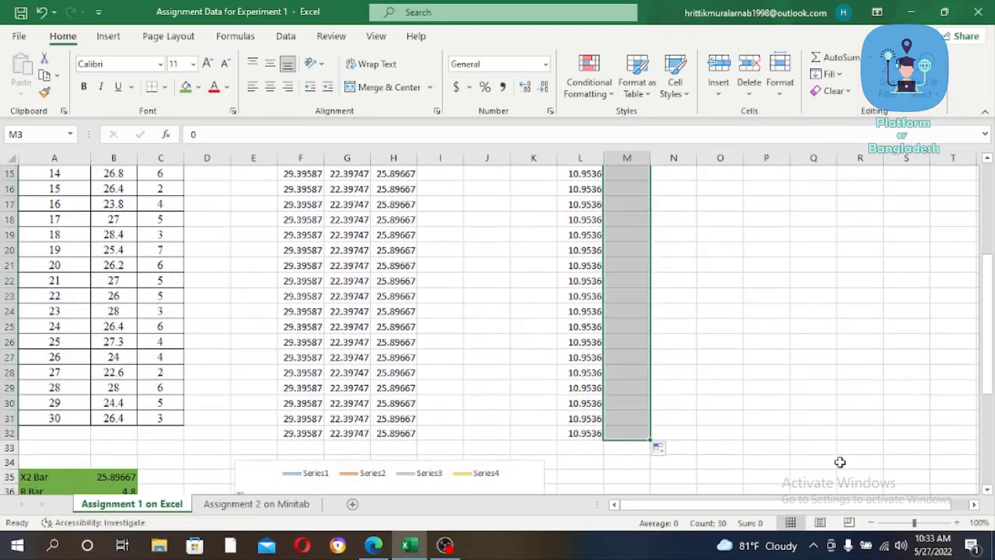
{"action": "left_click_drag", "start_coordinate": [992, 320], "coordinate": [993, 325]}
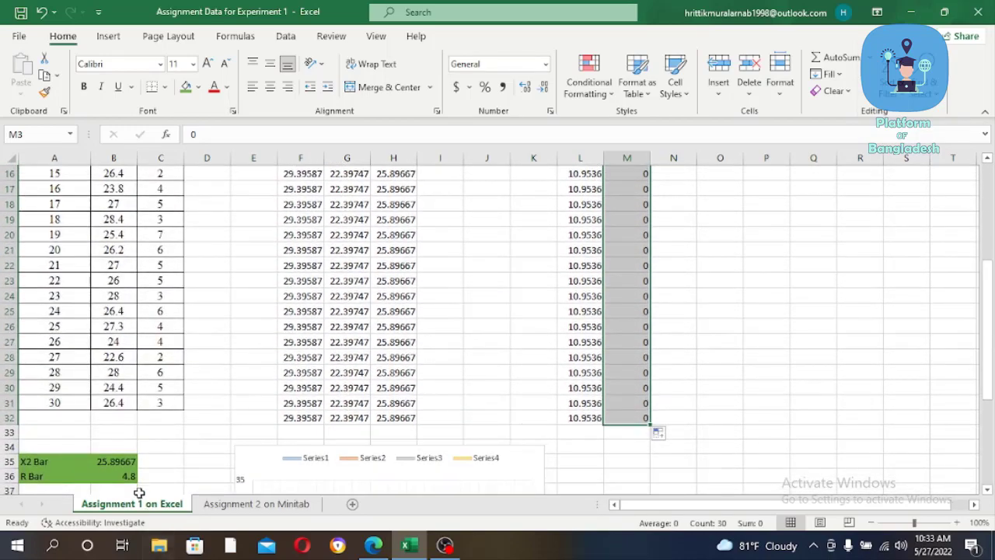
Paste the R Bar value 4.8 from B36 into N3 and fill it down to N32
{"action": "left_click", "coordinate": [127, 476]}
{"action": "right_click", "coordinate": [126, 476]}
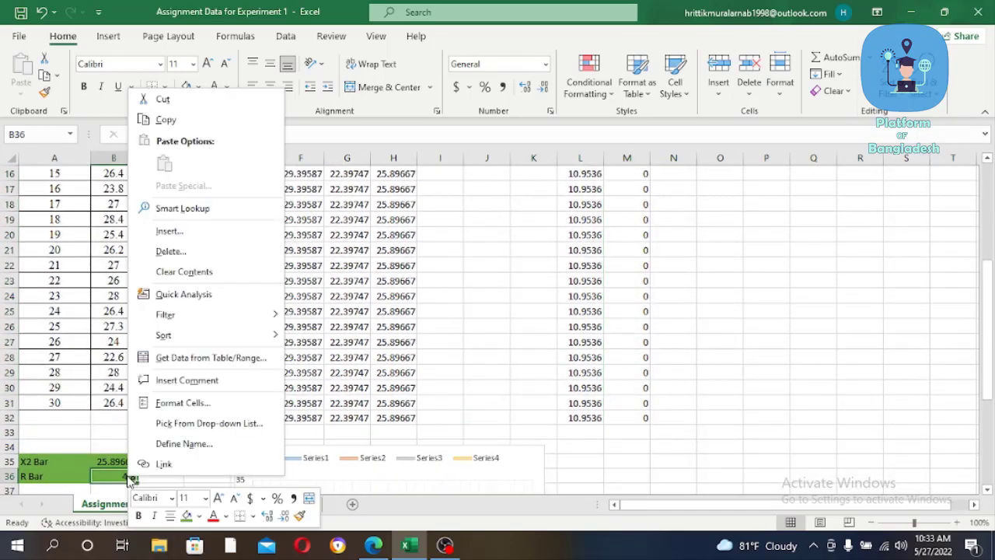
{"action": "left_click", "coordinate": [170, 125]}
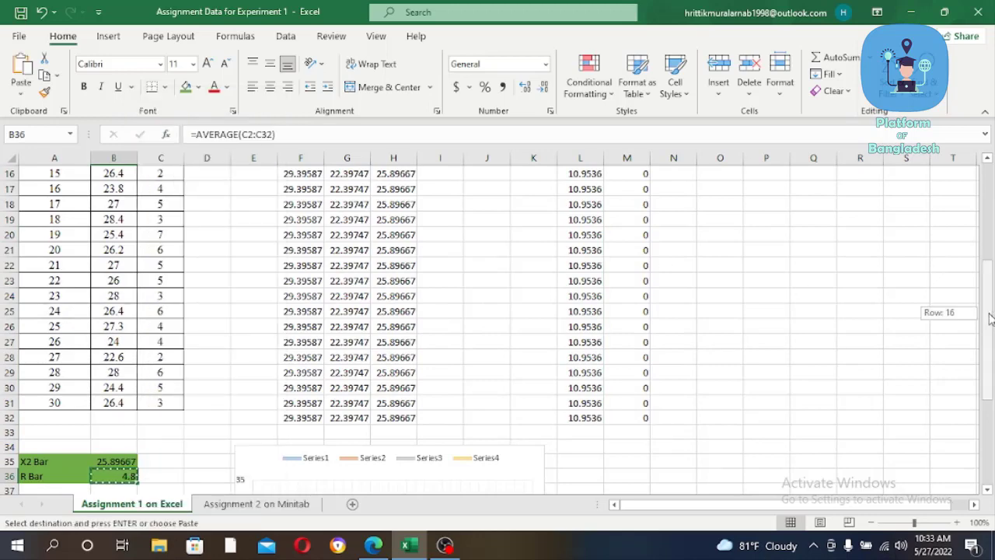
{"action": "left_click_drag", "start_coordinate": [988, 305], "coordinate": [988, 172]}
{"action": "left_click", "coordinate": [665, 205]}
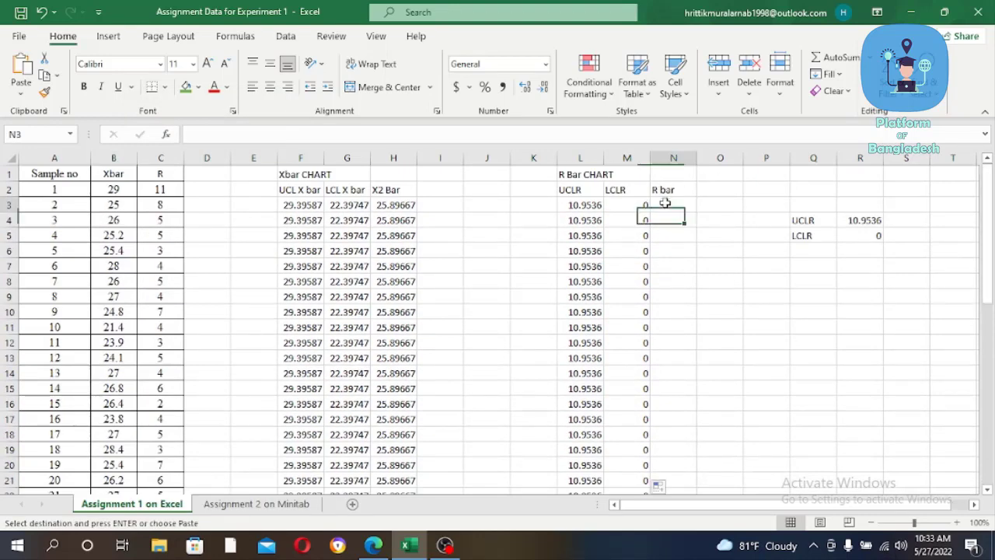
{"action": "right_click", "coordinate": [666, 205]}
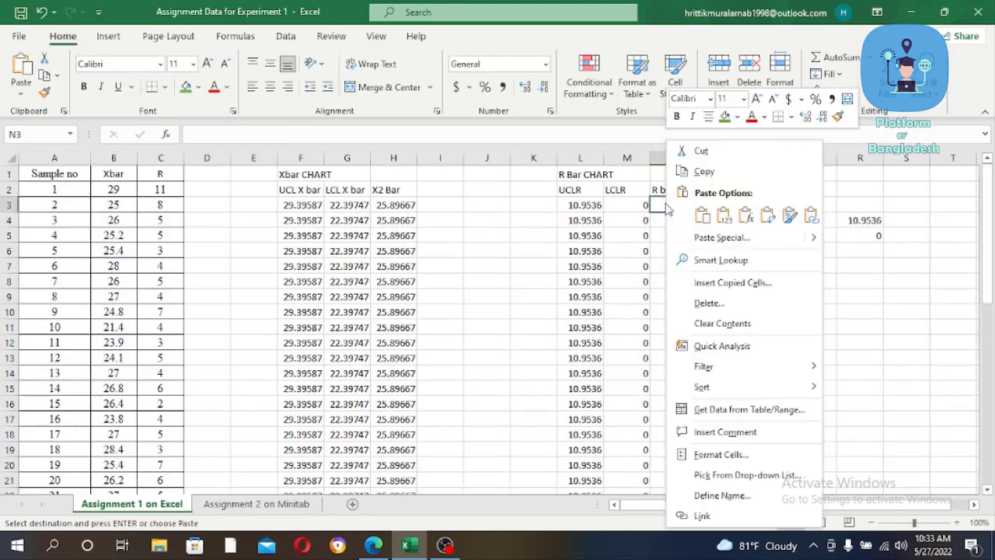
{"action": "left_click", "coordinate": [724, 217]}
{"action": "left_click_drag", "start_coordinate": [697, 214], "coordinate": [703, 530]}
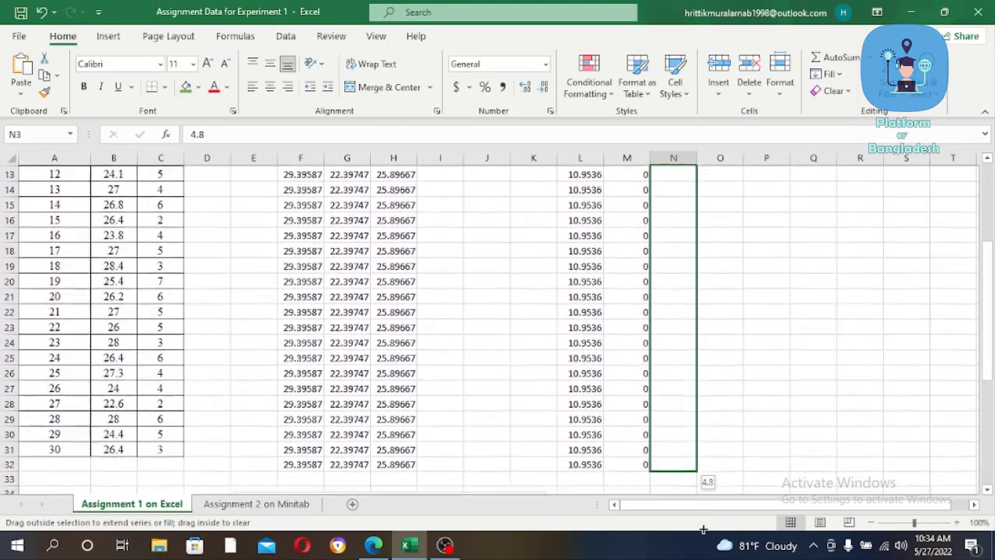
{"action": "left_click_drag", "start_coordinate": [703, 530], "coordinate": [688, 437]}
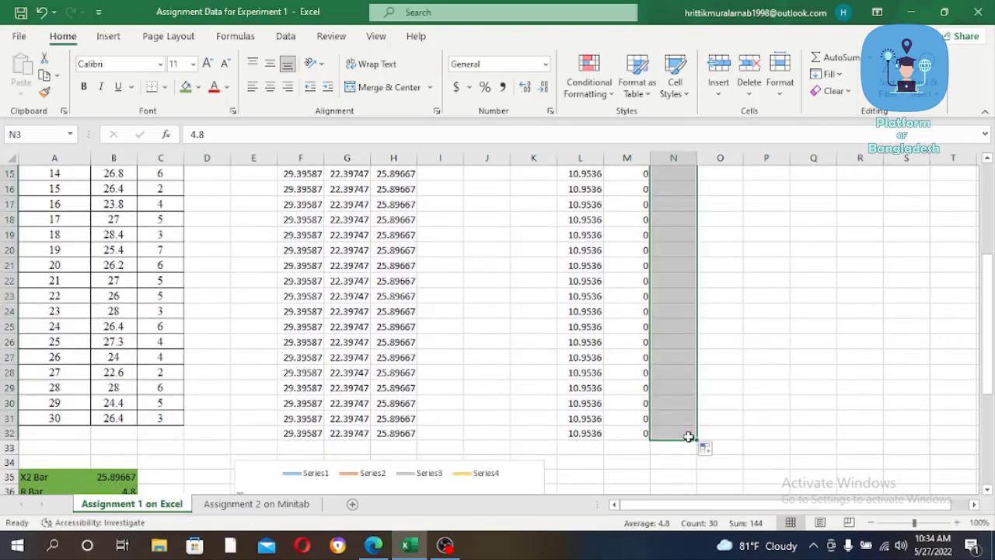
{"action": "left_click_drag", "start_coordinate": [989, 353], "coordinate": [989, 265]}
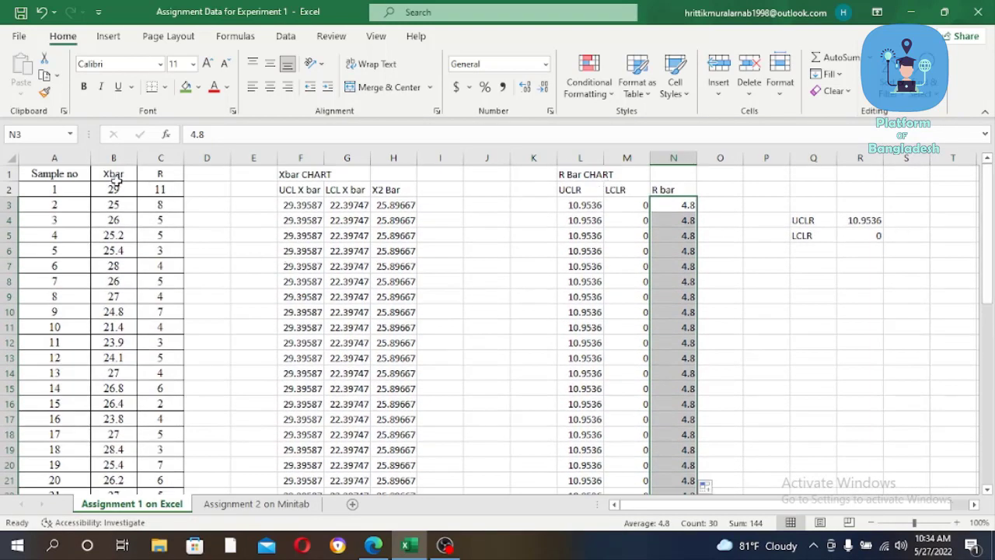
Select Xbar values B2:B31 plus UCLR, LCLR and R bar columns L1:N32, then show the line chart types
{"action": "left_click", "coordinate": [94, 187]}
{"action": "mouse_move", "coordinate": [95, 186]}
{"action": "left_mouse_down"}
{"action": "mouse_move", "coordinate": [126, 507]}
{"action": "mouse_move", "coordinate": [131, 466]}
{"action": "left_mouse_up"}
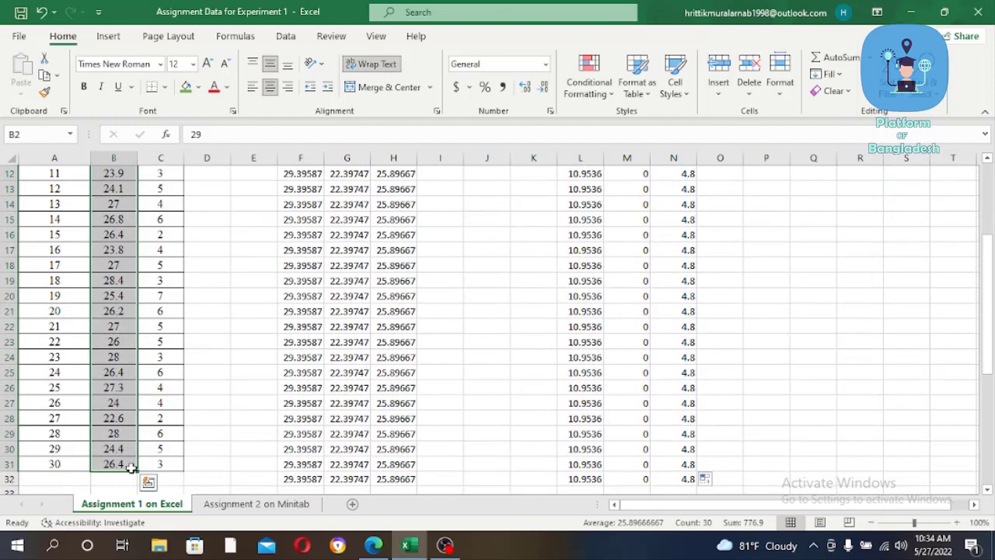
{"action": "left_click_drag", "start_coordinate": [988, 334], "coordinate": [987, 171]}
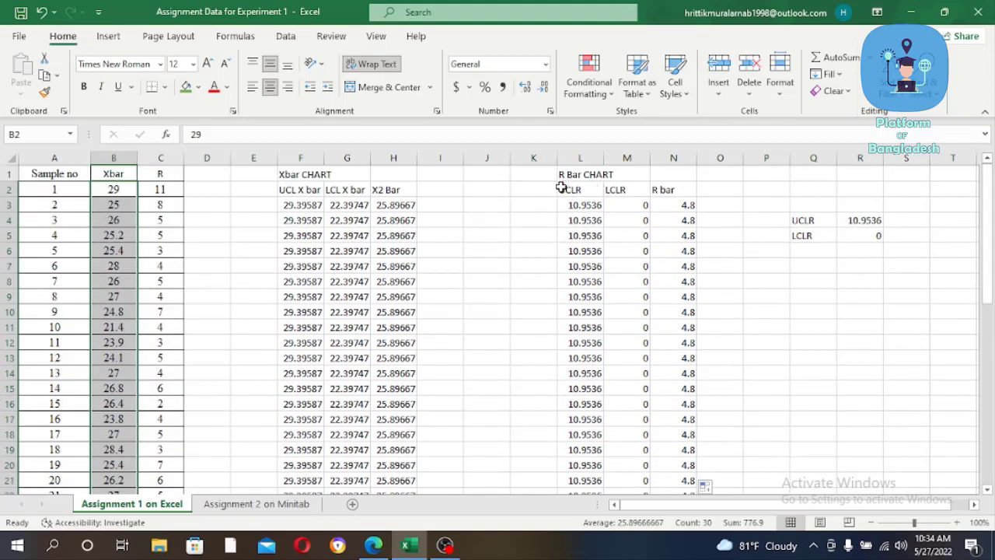
{"action": "mouse_move", "coordinate": [558, 179]}
{"action": "left_mouse_down"}
{"action": "mouse_move", "coordinate": [681, 490]}
{"action": "mouse_move", "coordinate": [689, 458]}
{"action": "left_mouse_up"}
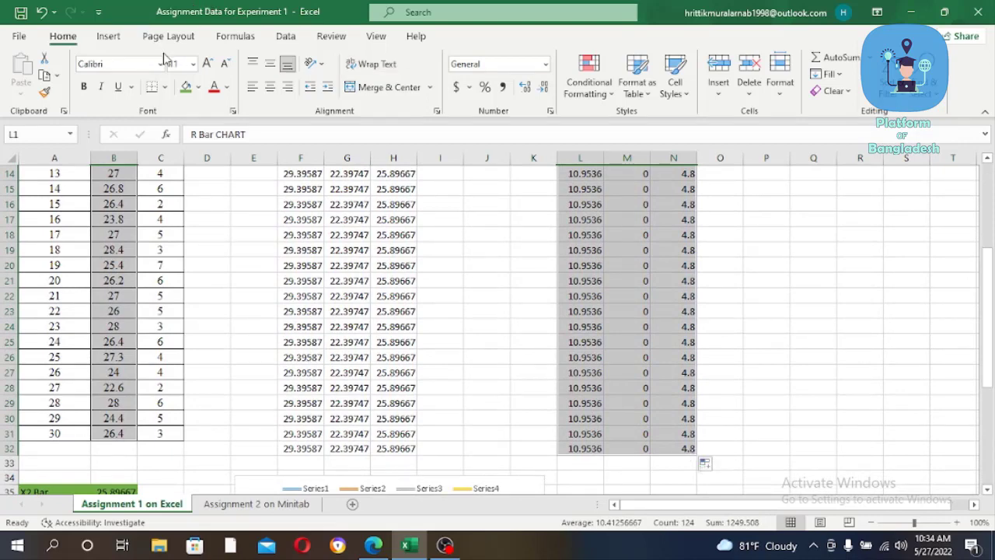
{"action": "left_click", "coordinate": [115, 41]}
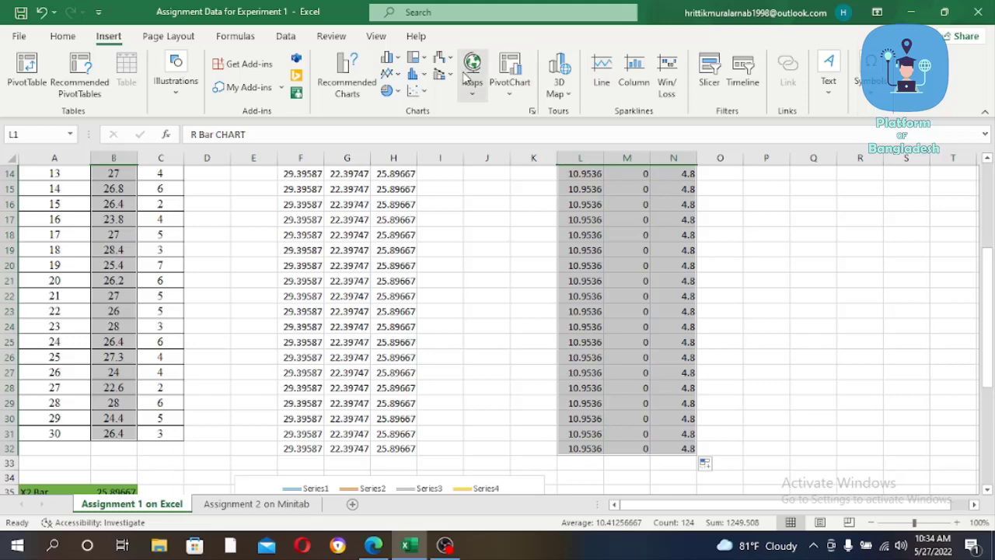
{"action": "left_click", "coordinate": [389, 77]}
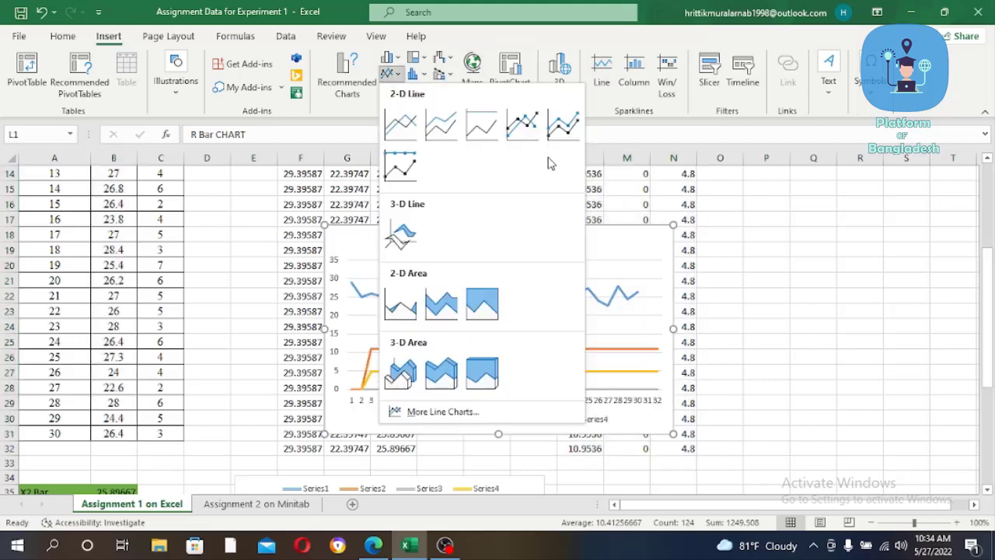
Insert a Line with Markers chart and retitle it 'R Bar Chart'
{"action": "left_click", "coordinate": [533, 127]}
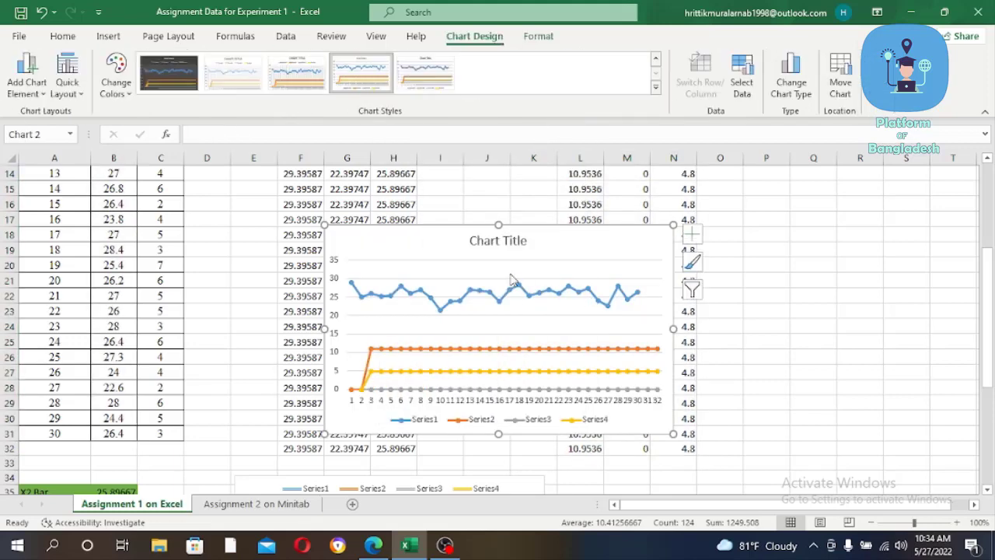
{"action": "left_click", "coordinate": [506, 240]}
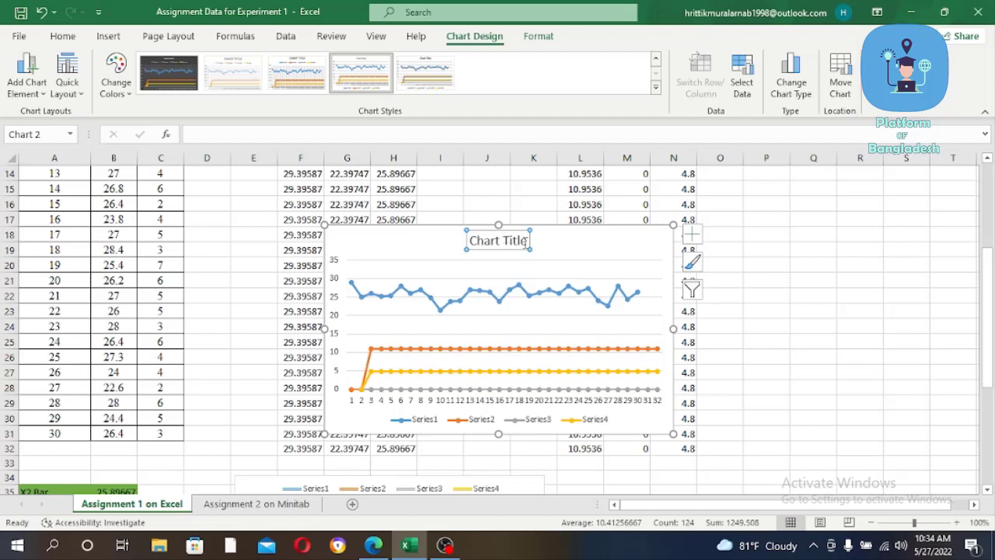
{"action": "left_click", "coordinate": [527, 241]}
{"action": "key", "text": "BackSpace"}
{"action": "key", "text": "BackSpace"}
{"action": "key", "text": "BackSpace"}
{"action": "key", "text": "BackSpace"}
{"action": "key", "text": "BackSpace"}
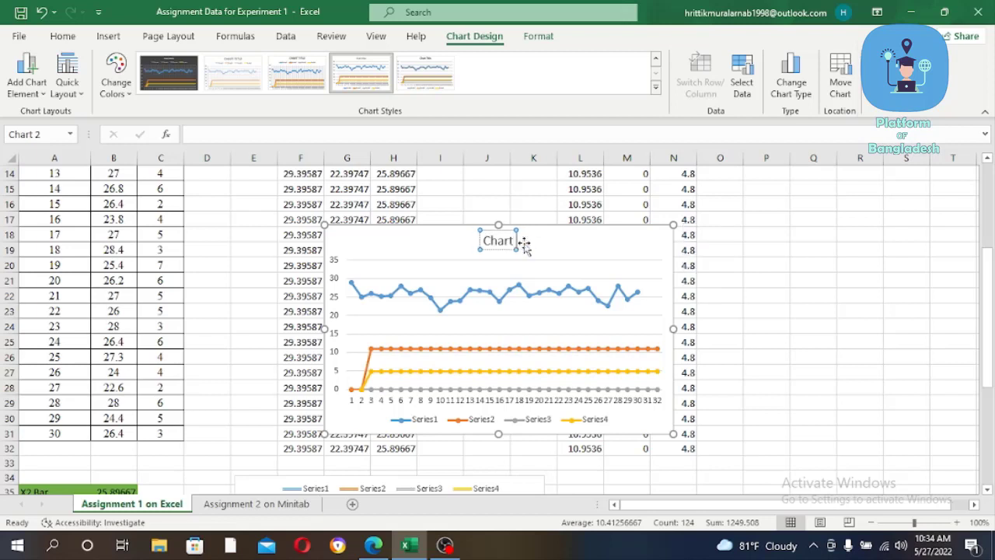
{"action": "key", "text": "BackSpace"}
{"action": "key", "text": "BackSpace"}
{"action": "key", "text": "BackSpace"}
{"action": "key", "text": "BackSpace"}
{"action": "key", "text": "BackSpace"}
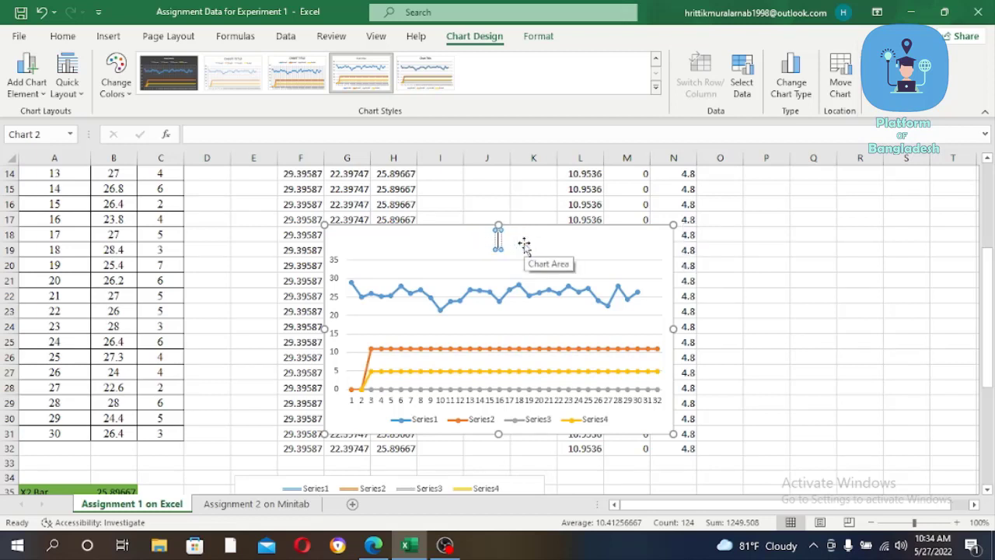
{"action": "type", "text": "R B"}
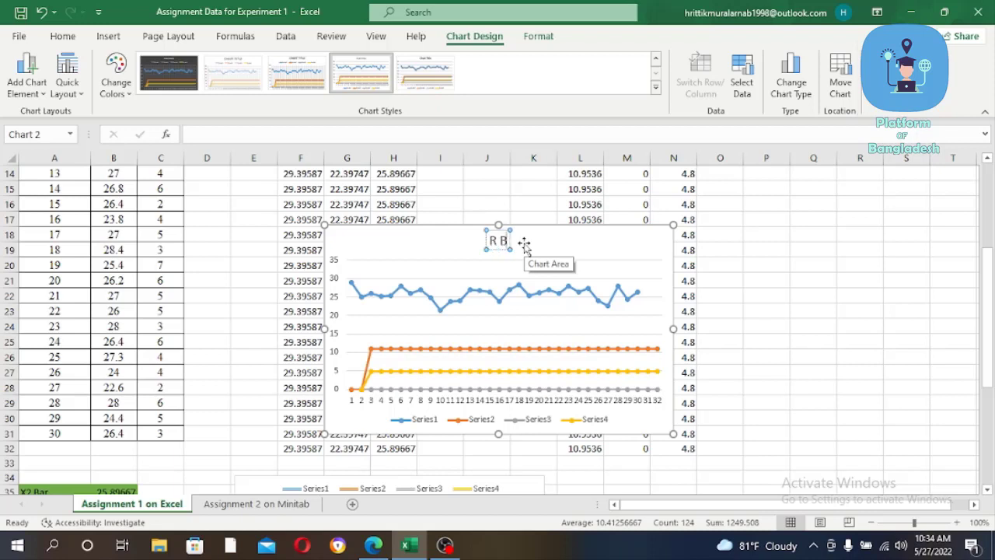
{"action": "type", "text": "ar C"}
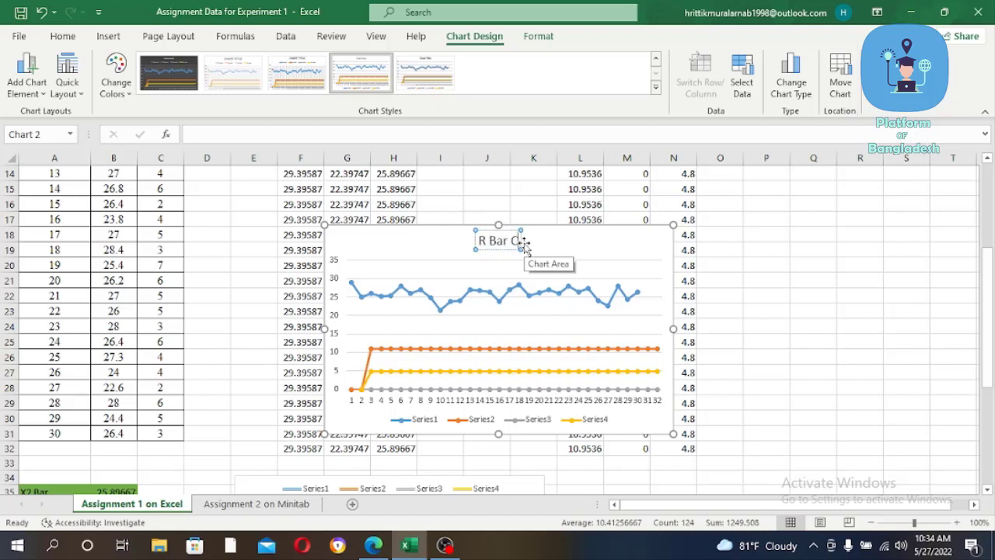
{"action": "type", "text": "hart"}
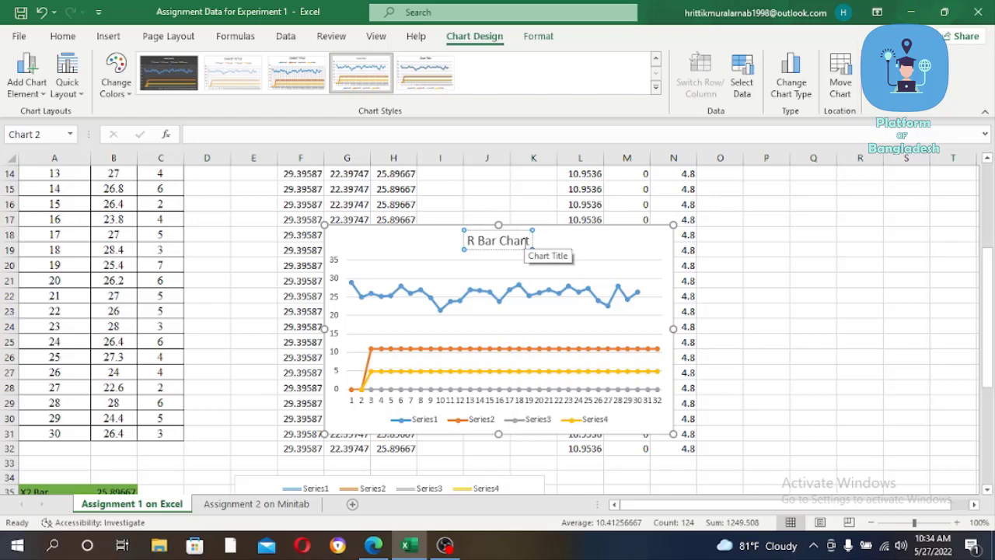
{"action": "key", "text": "Return"}
{"action": "key", "text": "BackSpace"}
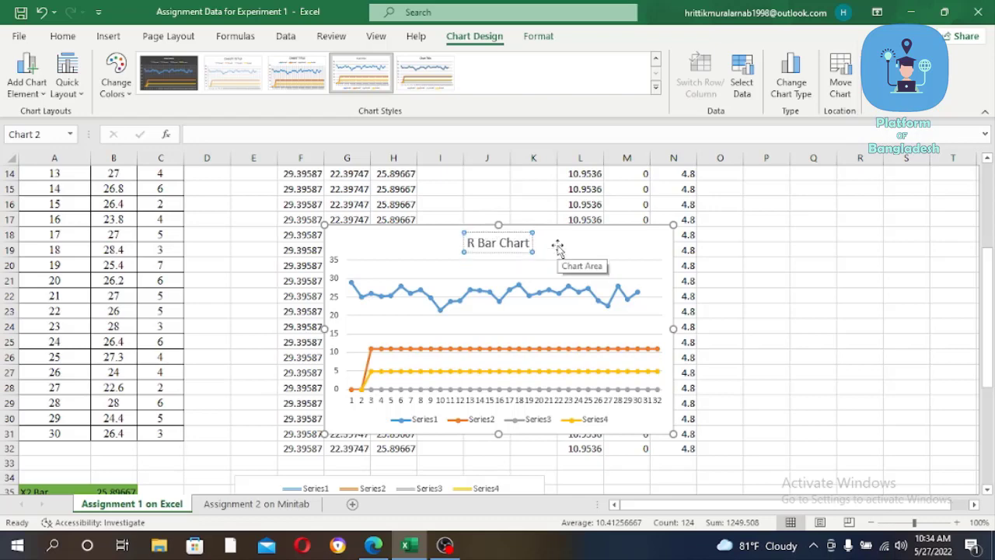
Move the R Bar Chart below the data beside the X-bar chart and shrink it slightly
{"action": "left_click", "coordinate": [583, 246]}
{"action": "mouse_move", "coordinate": [583, 246]}
{"action": "left_mouse_down"}
{"action": "mouse_move", "coordinate": [717, 476]}
{"action": "mouse_move", "coordinate": [811, 455]}
{"action": "left_mouse_up"}
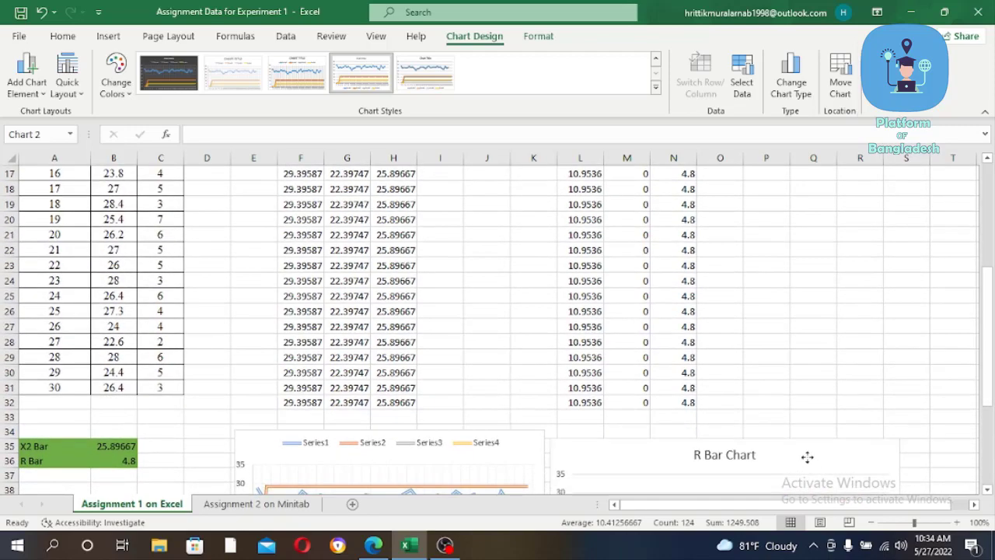
{"action": "left_click_drag", "start_coordinate": [986, 383], "coordinate": [989, 480]}
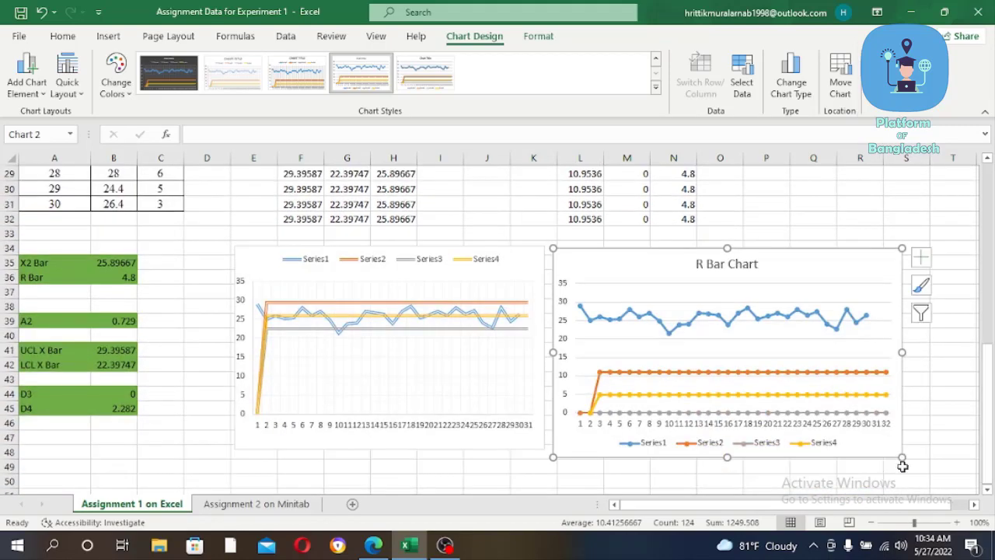
{"action": "left_click_drag", "start_coordinate": [901, 458], "coordinate": [884, 440]}
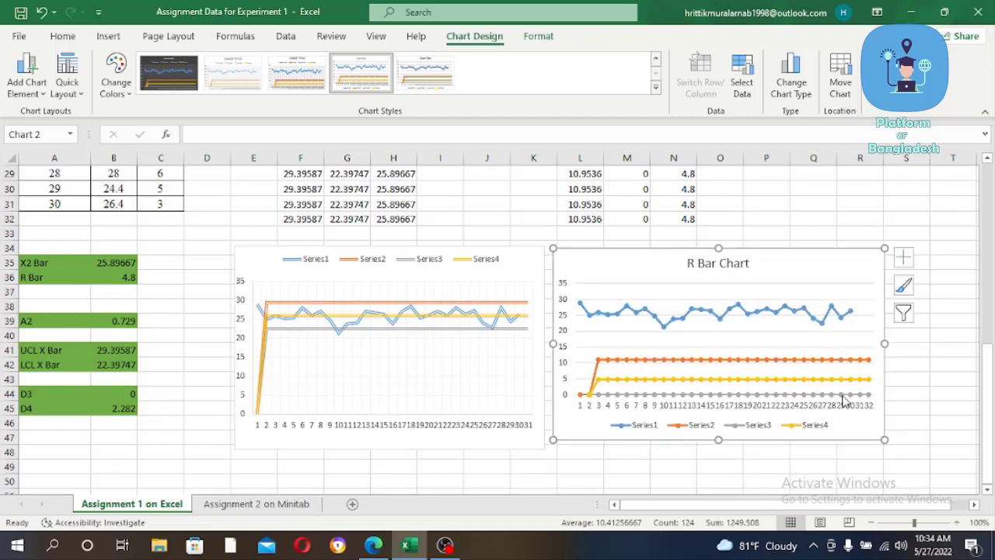
{"action": "left_click_drag", "start_coordinate": [805, 265], "coordinate": [815, 263]}
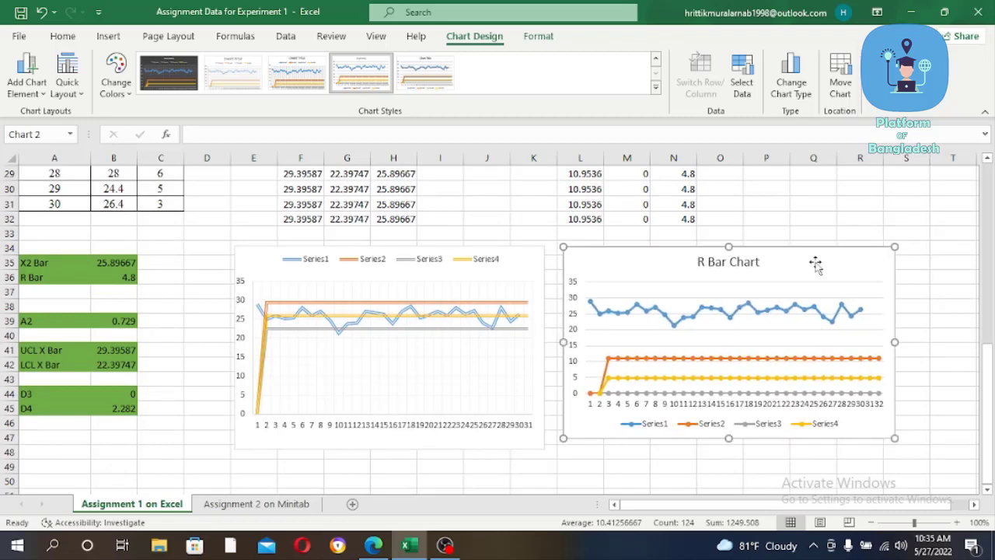